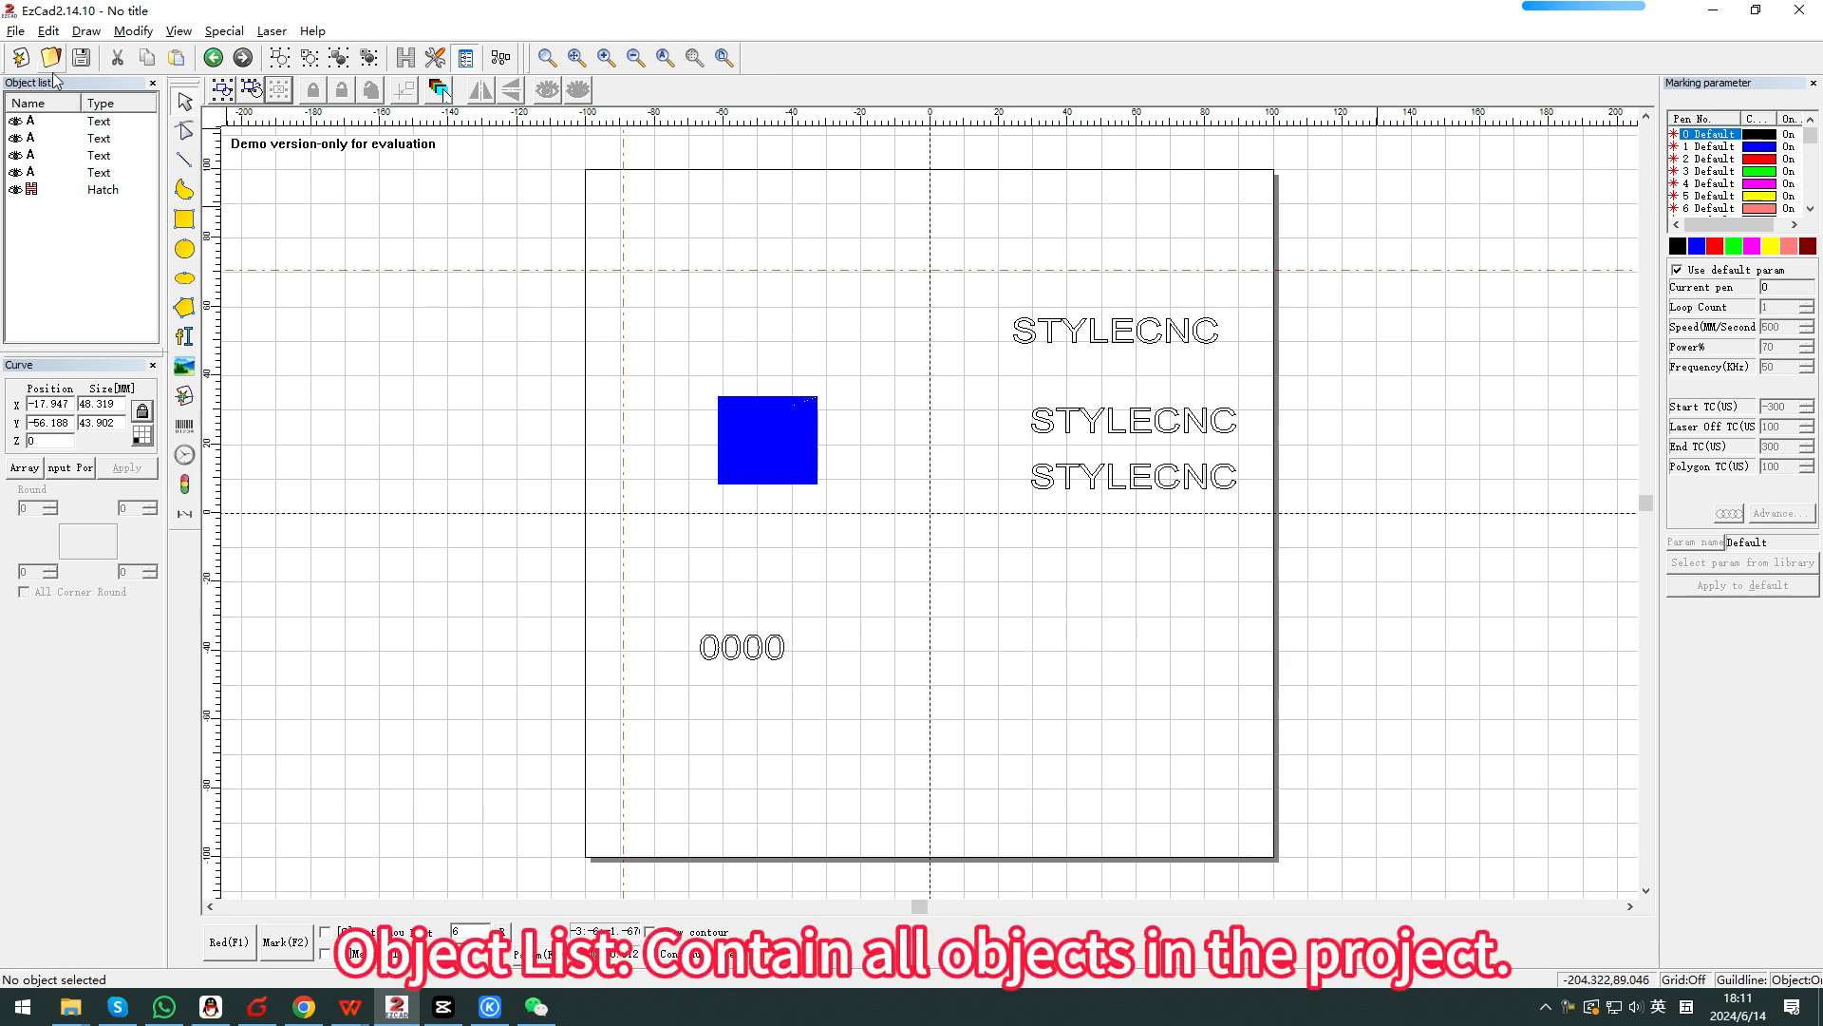
Select each text object and the hatch in turn from the object list to examine their properties.
{"action": "left_click", "coordinate": [29, 121]}
{"action": "left_click", "coordinate": [31, 139]}
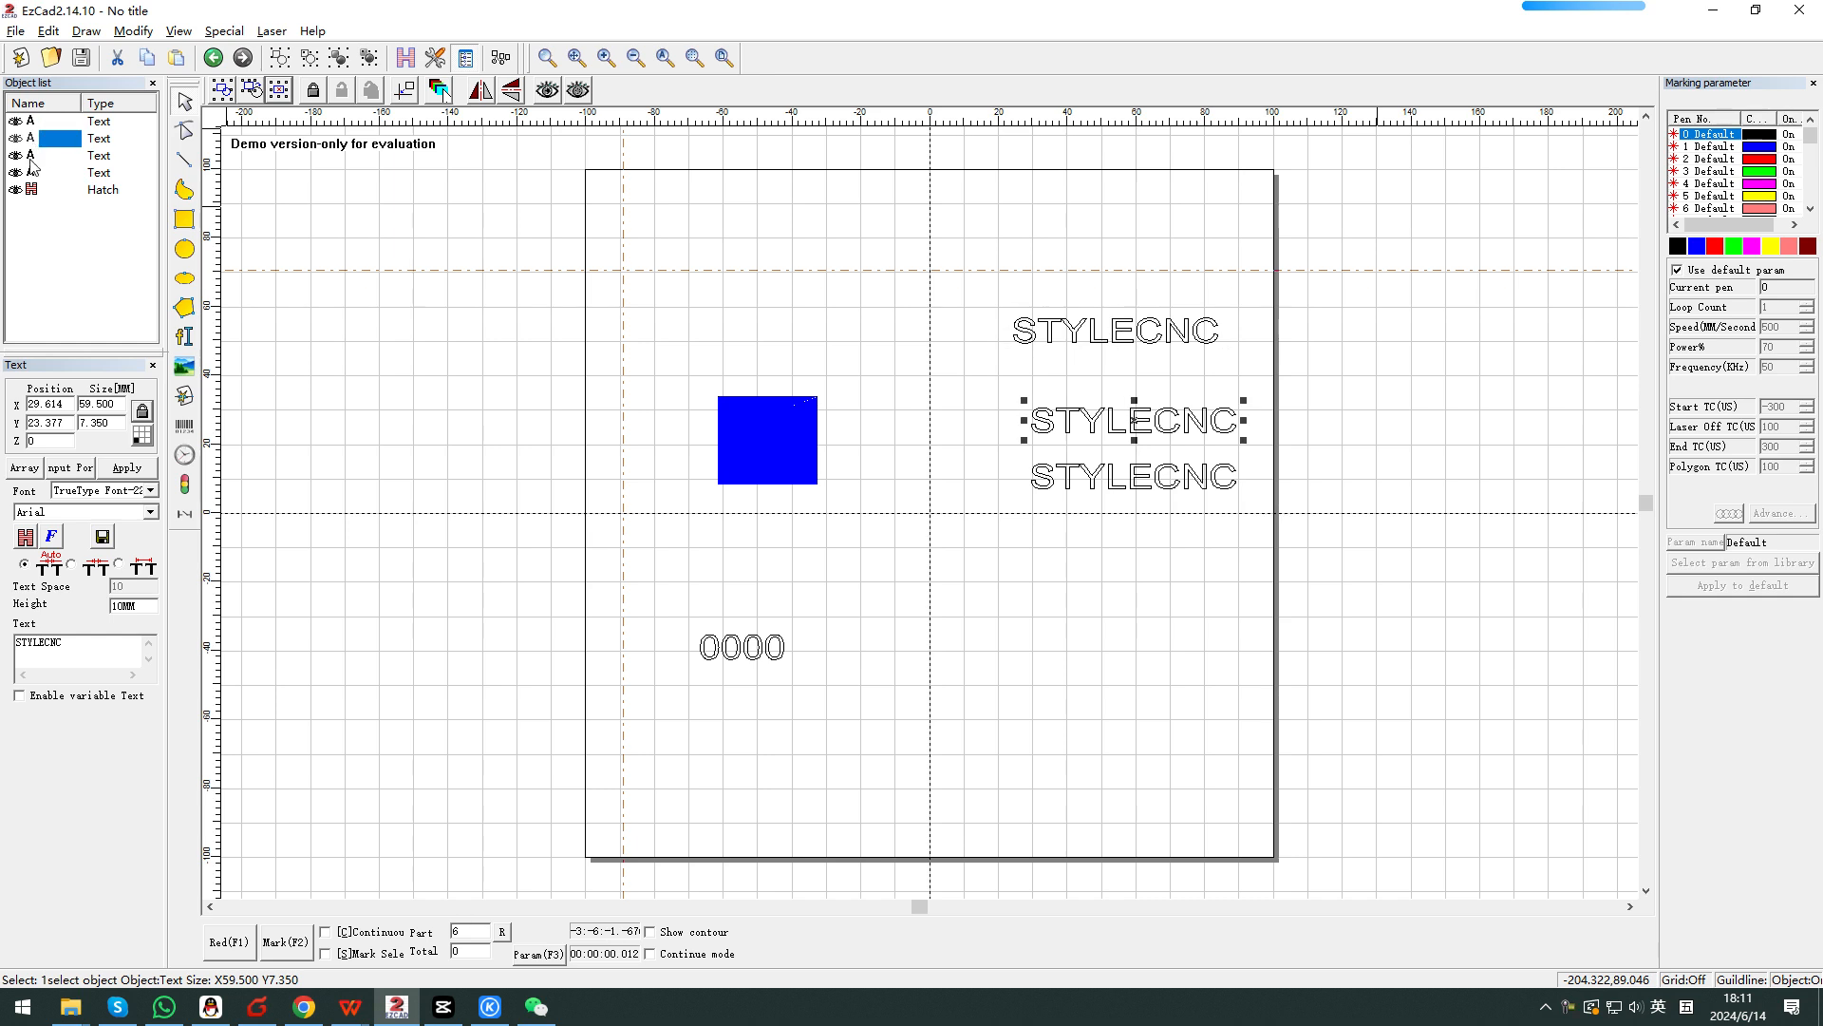
{"action": "left_click", "coordinate": [32, 156]}
{"action": "left_click", "coordinate": [34, 173]}
{"action": "left_click", "coordinate": [36, 192]}
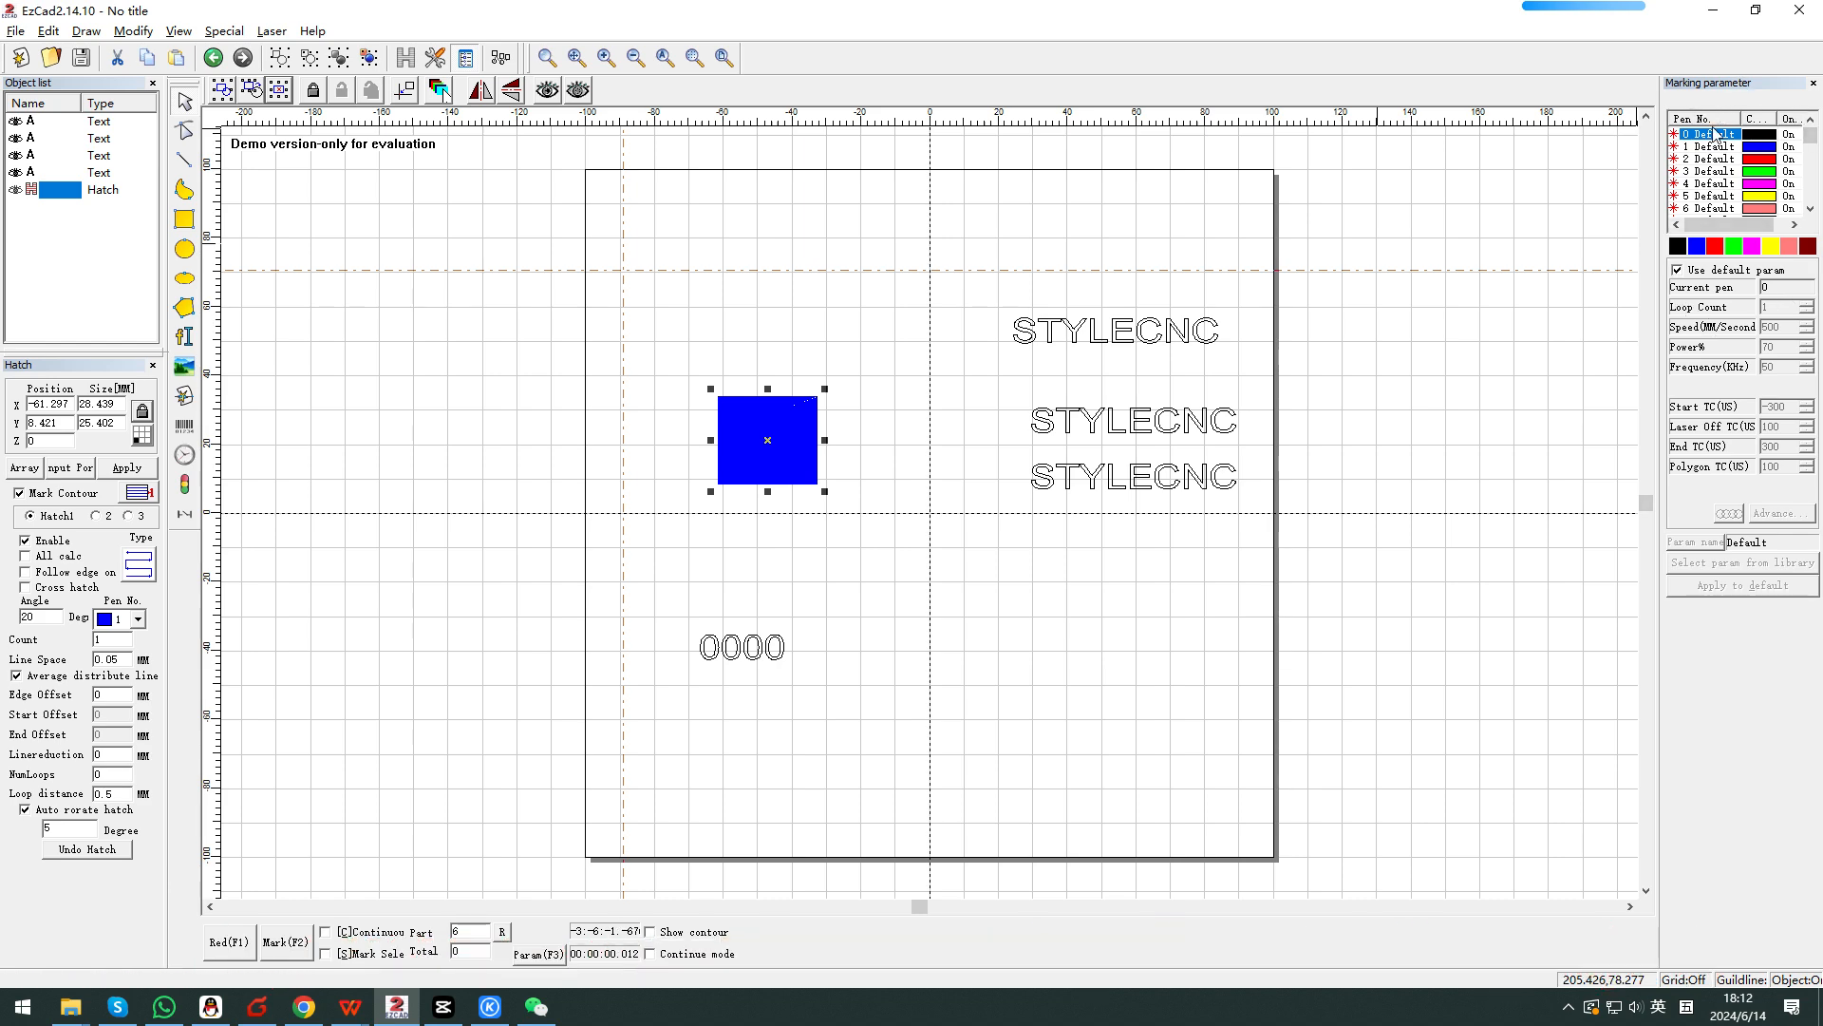
Override the default parameters of pen 0 with a speed of 1000 mm/second and save the settings as the default.
{"action": "left_click", "coordinate": [1677, 271]}
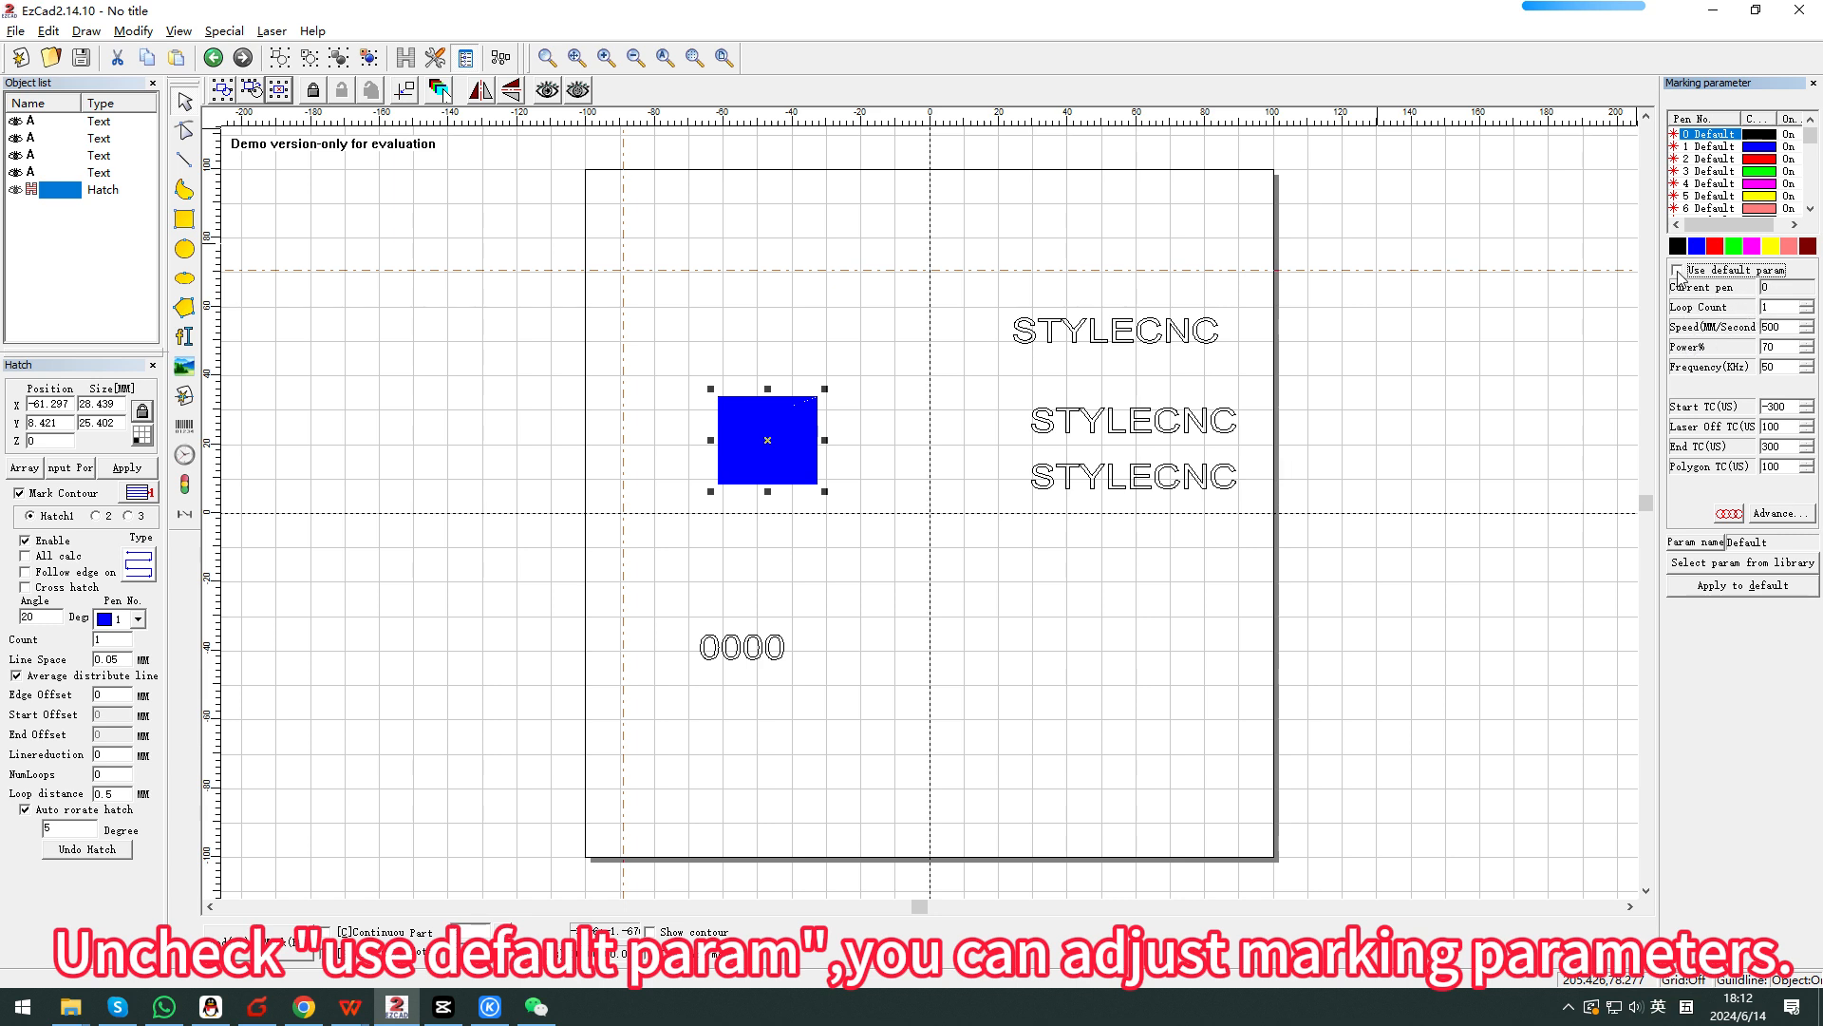
{"action": "left_click", "coordinate": [1678, 270]}
{"action": "left_click", "coordinate": [1678, 271]}
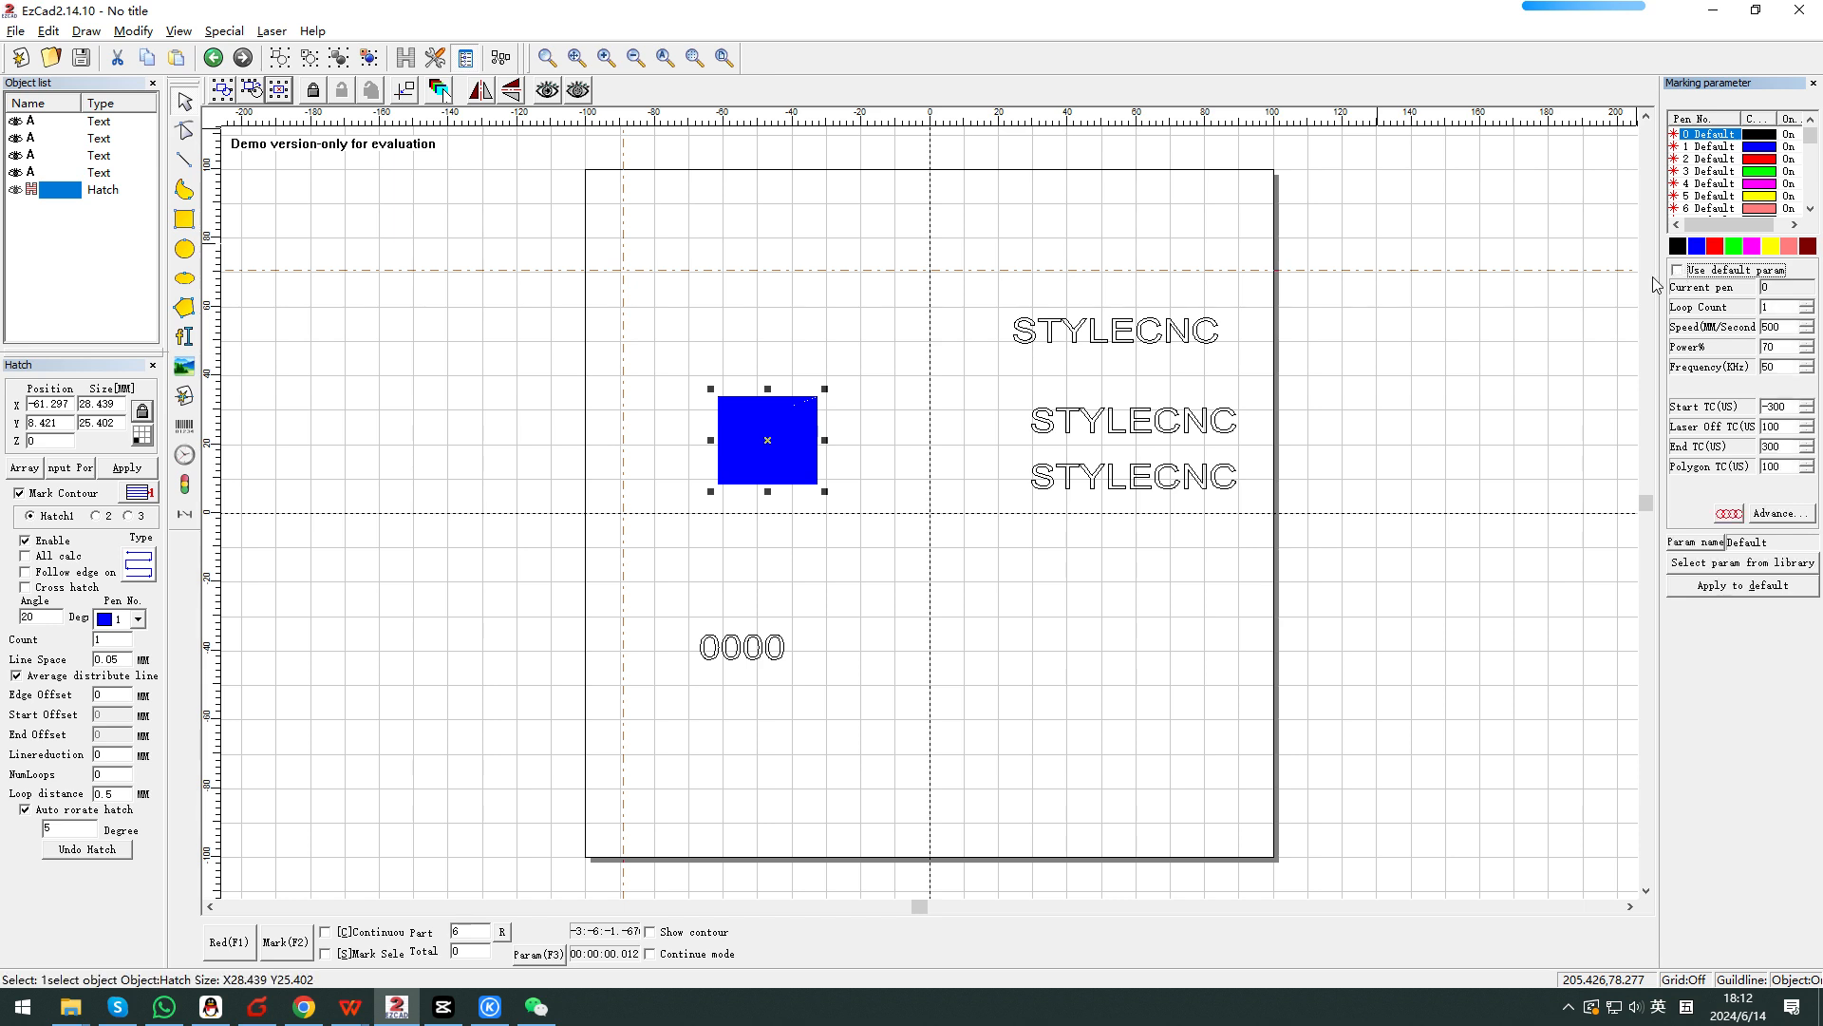
{"action": "double_click", "coordinate": [1762, 327]}
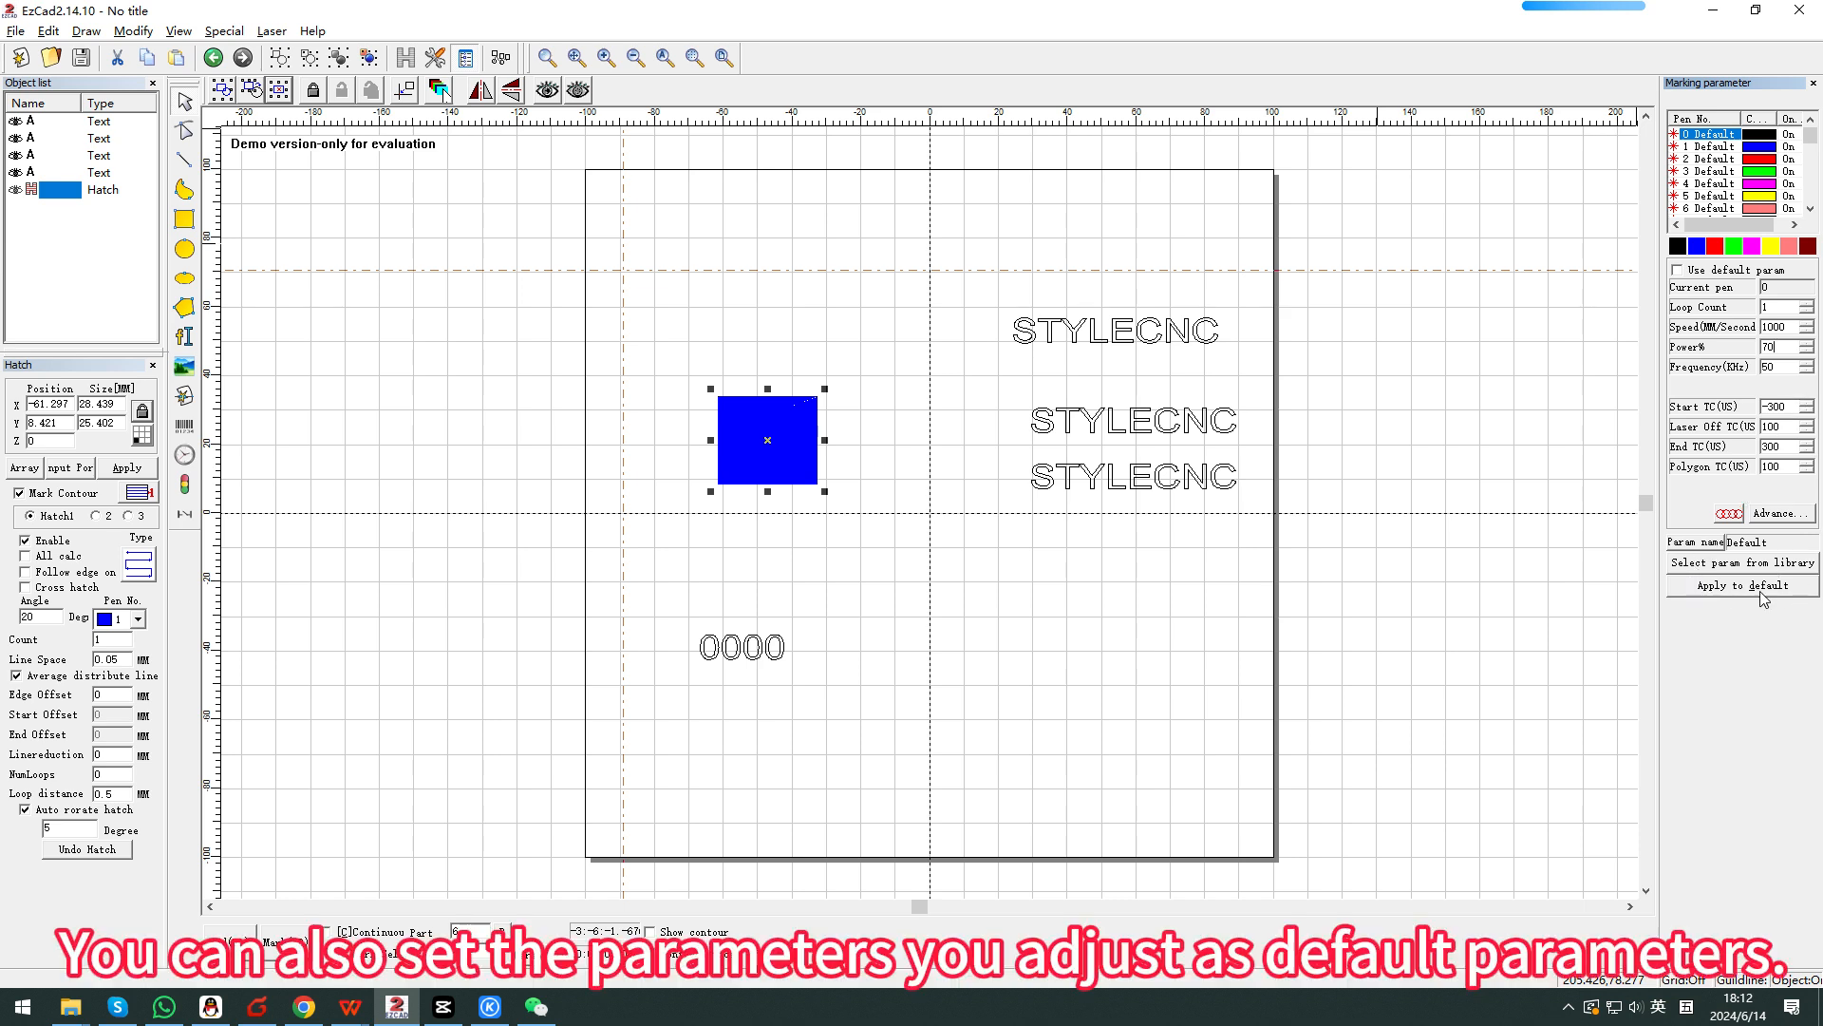
{"action": "left_click", "coordinate": [1697, 586]}
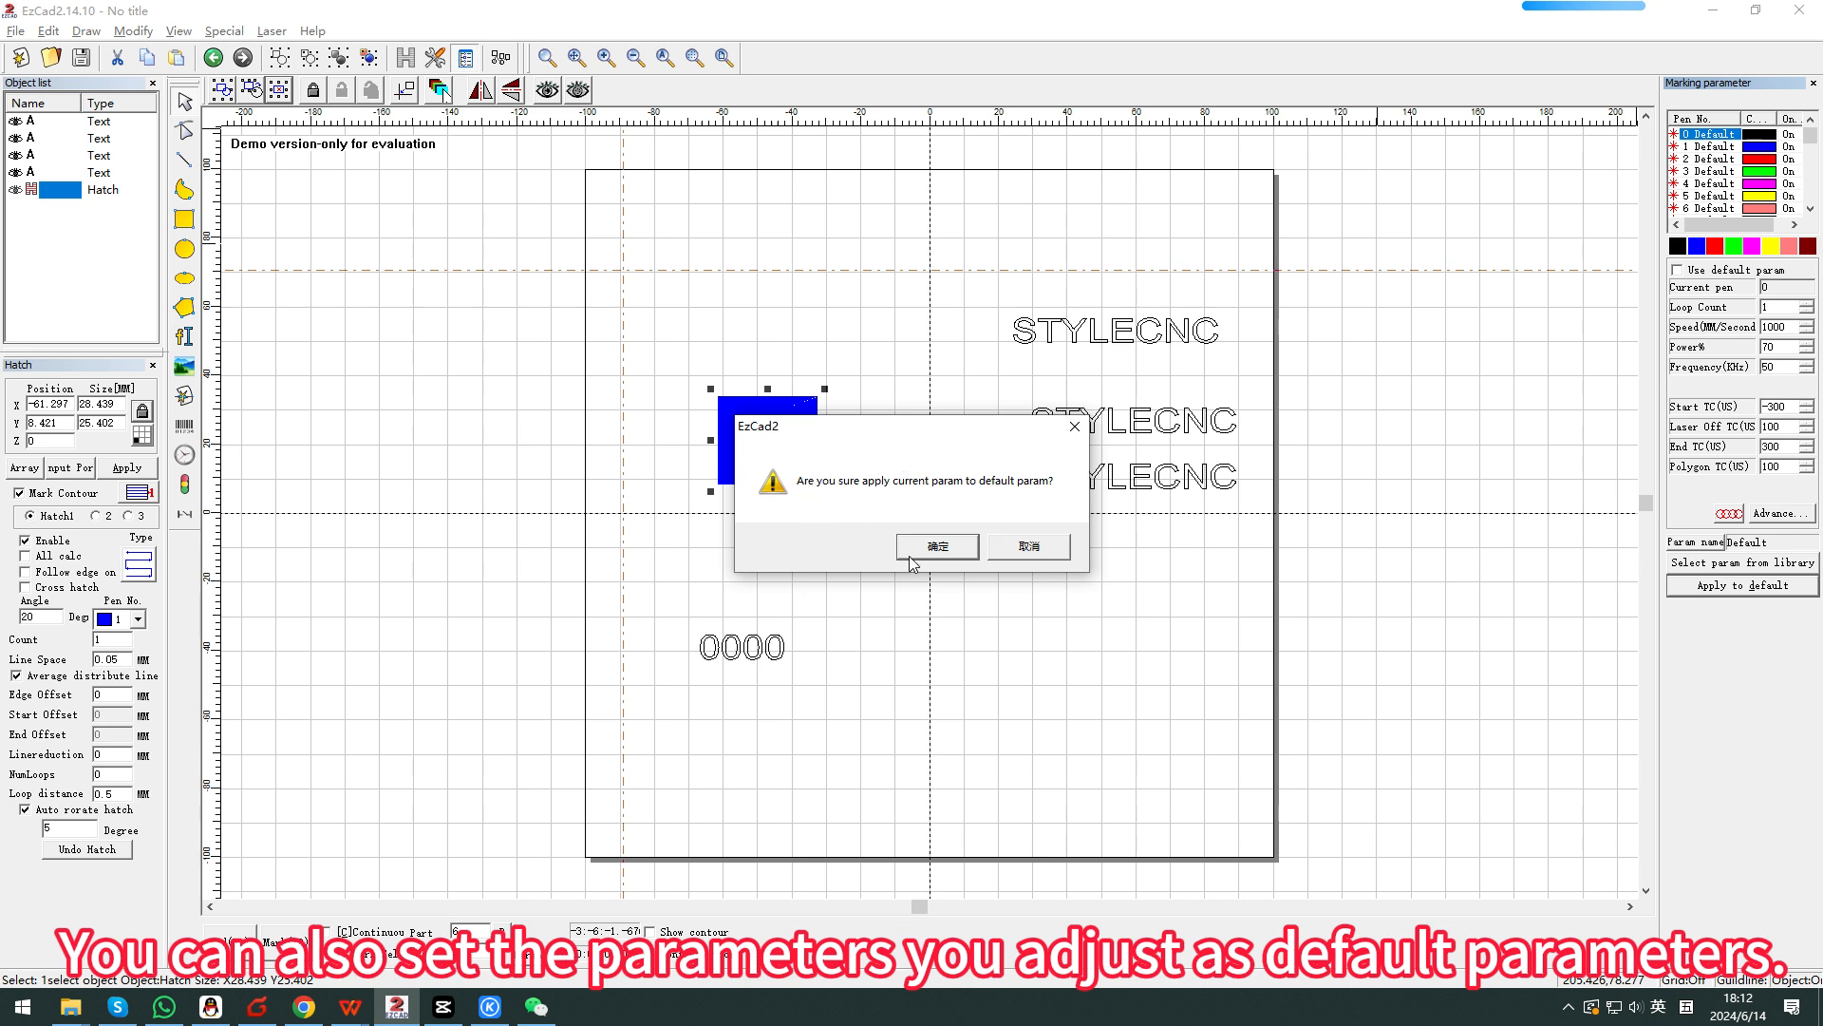
{"action": "left_click", "coordinate": [965, 549]}
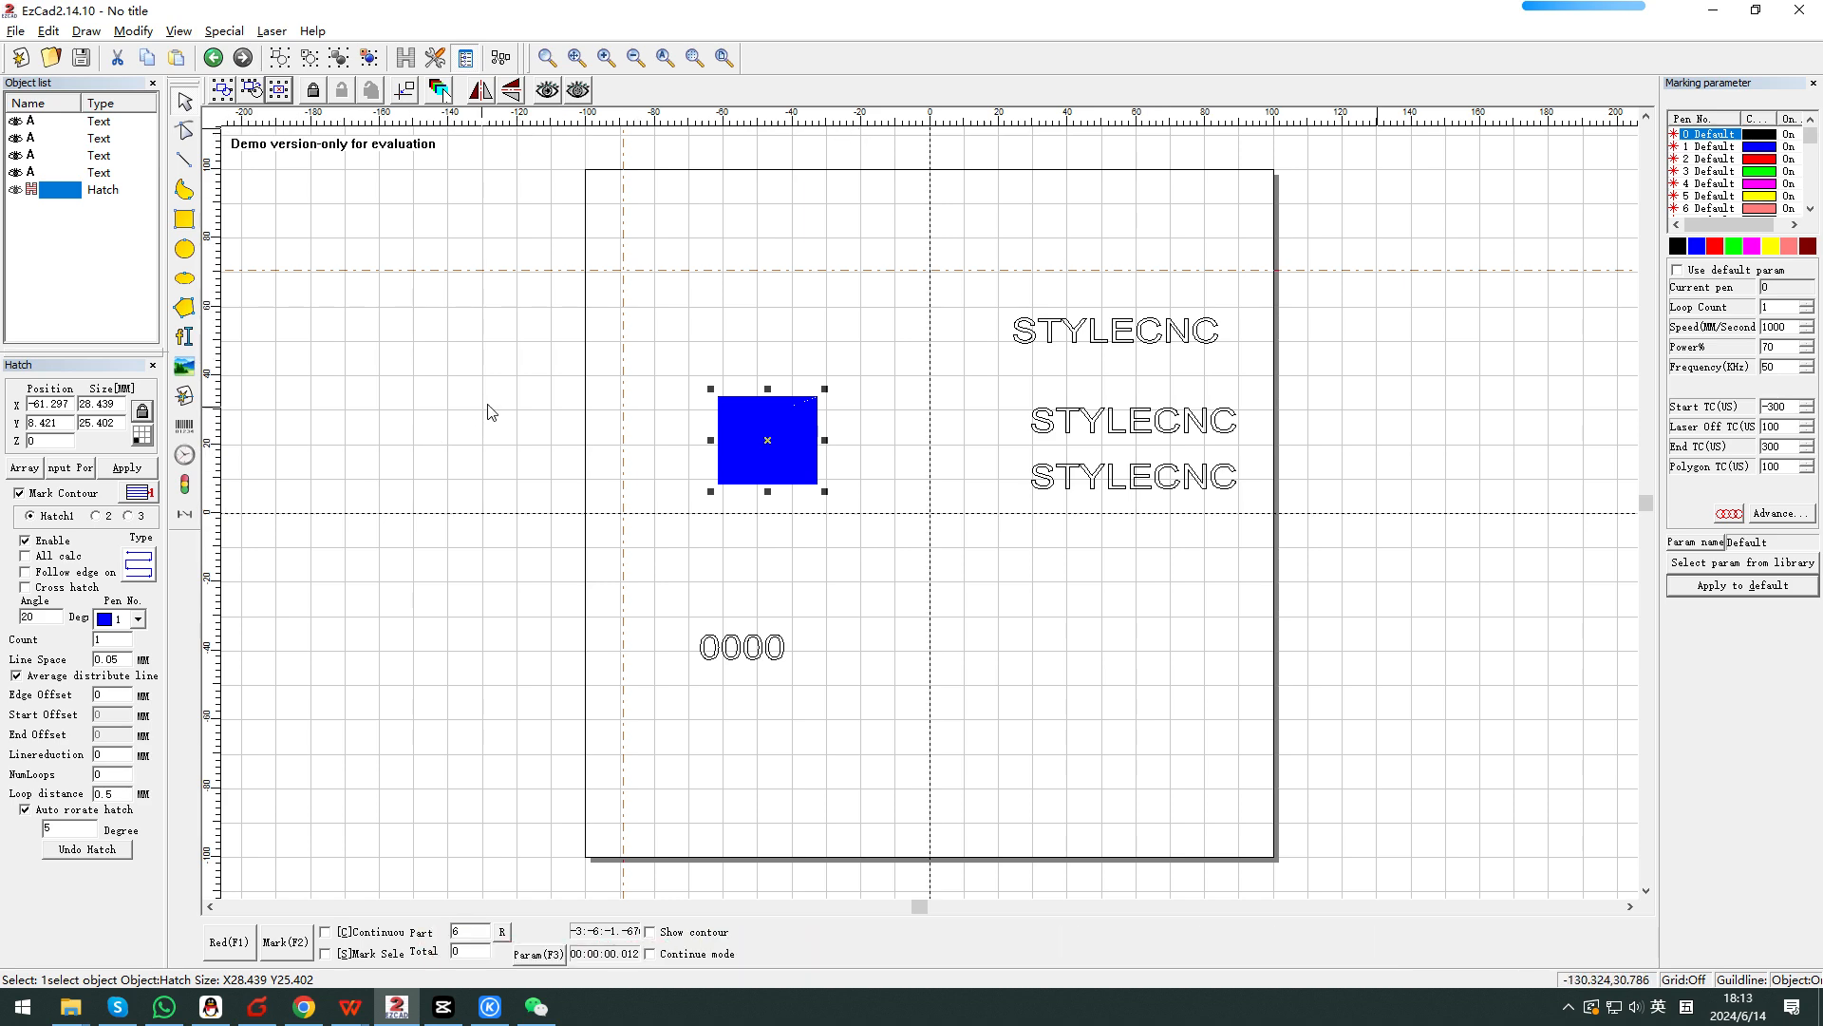
Examine the hatched square and the workspace around it at several zoom levels, including fitted to the selected hatch.
{"action": "scroll", "coordinate": [490, 411], "scroll_direction": "down", "scroll_amount": 2}
{"action": "scroll", "coordinate": [521, 374], "scroll_direction": "down", "scroll_amount": 1}
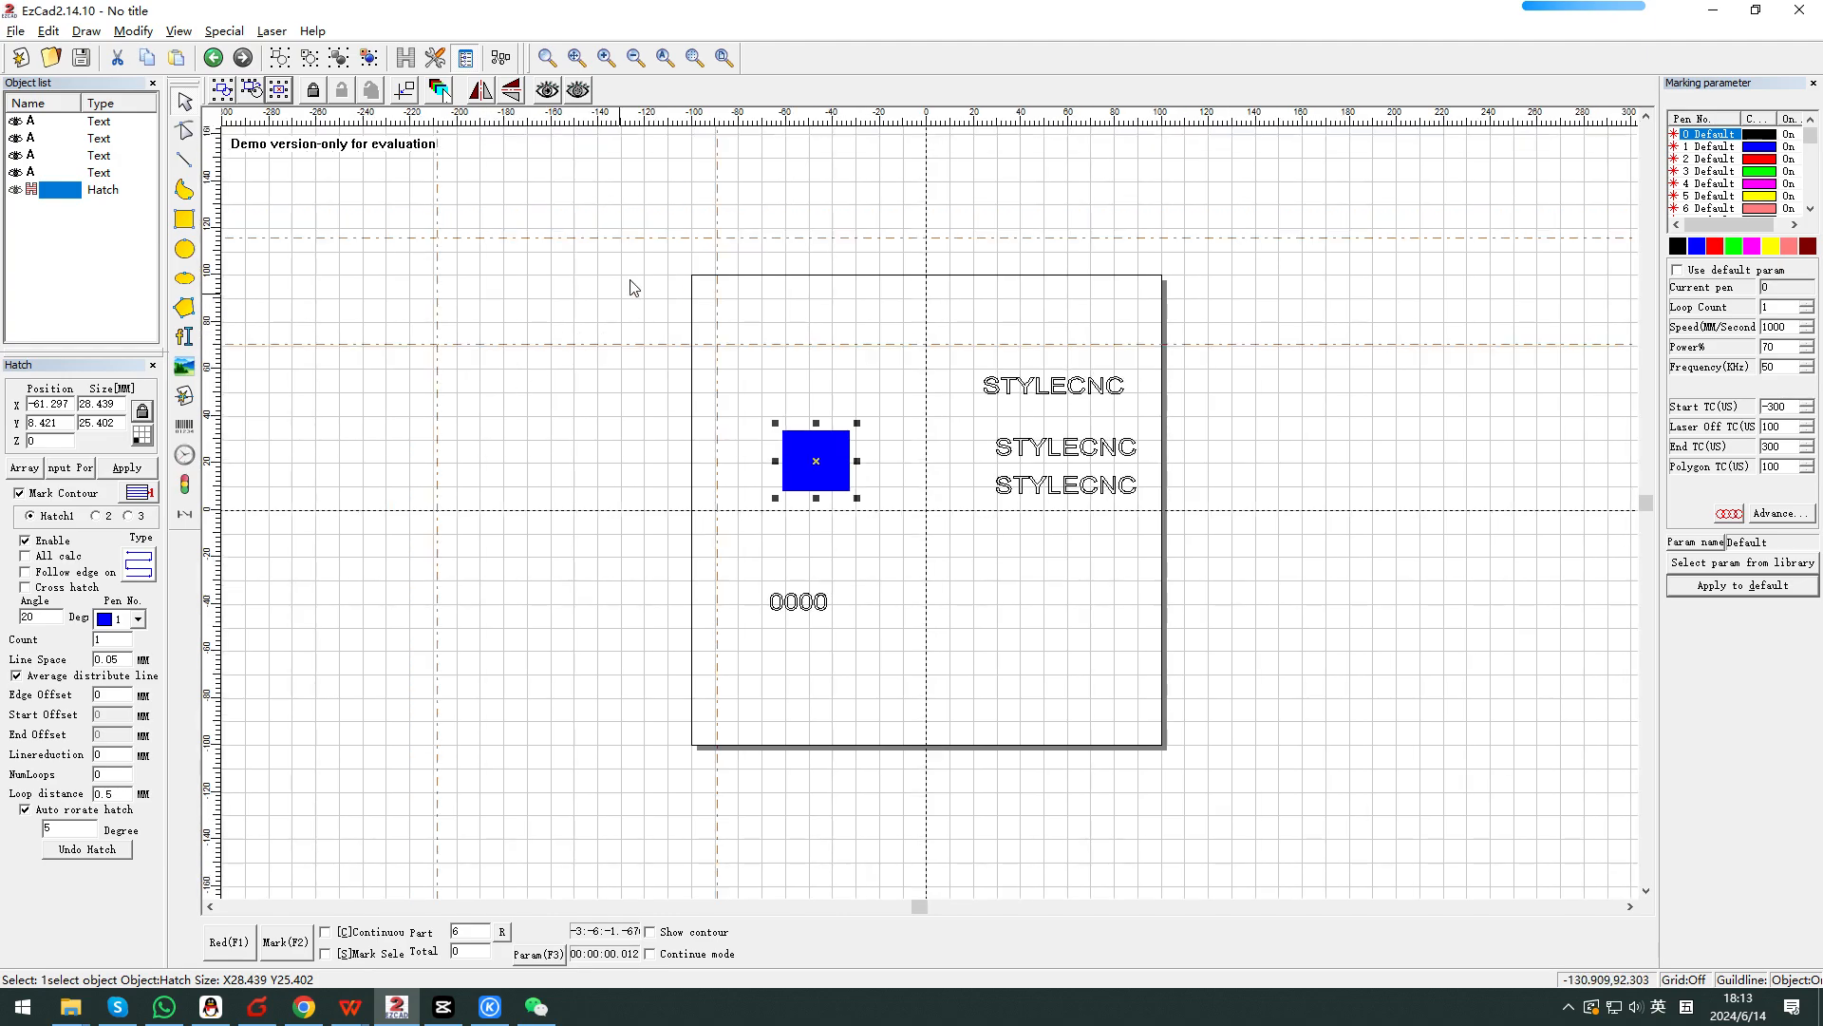
{"action": "left_click", "coordinate": [694, 57]}
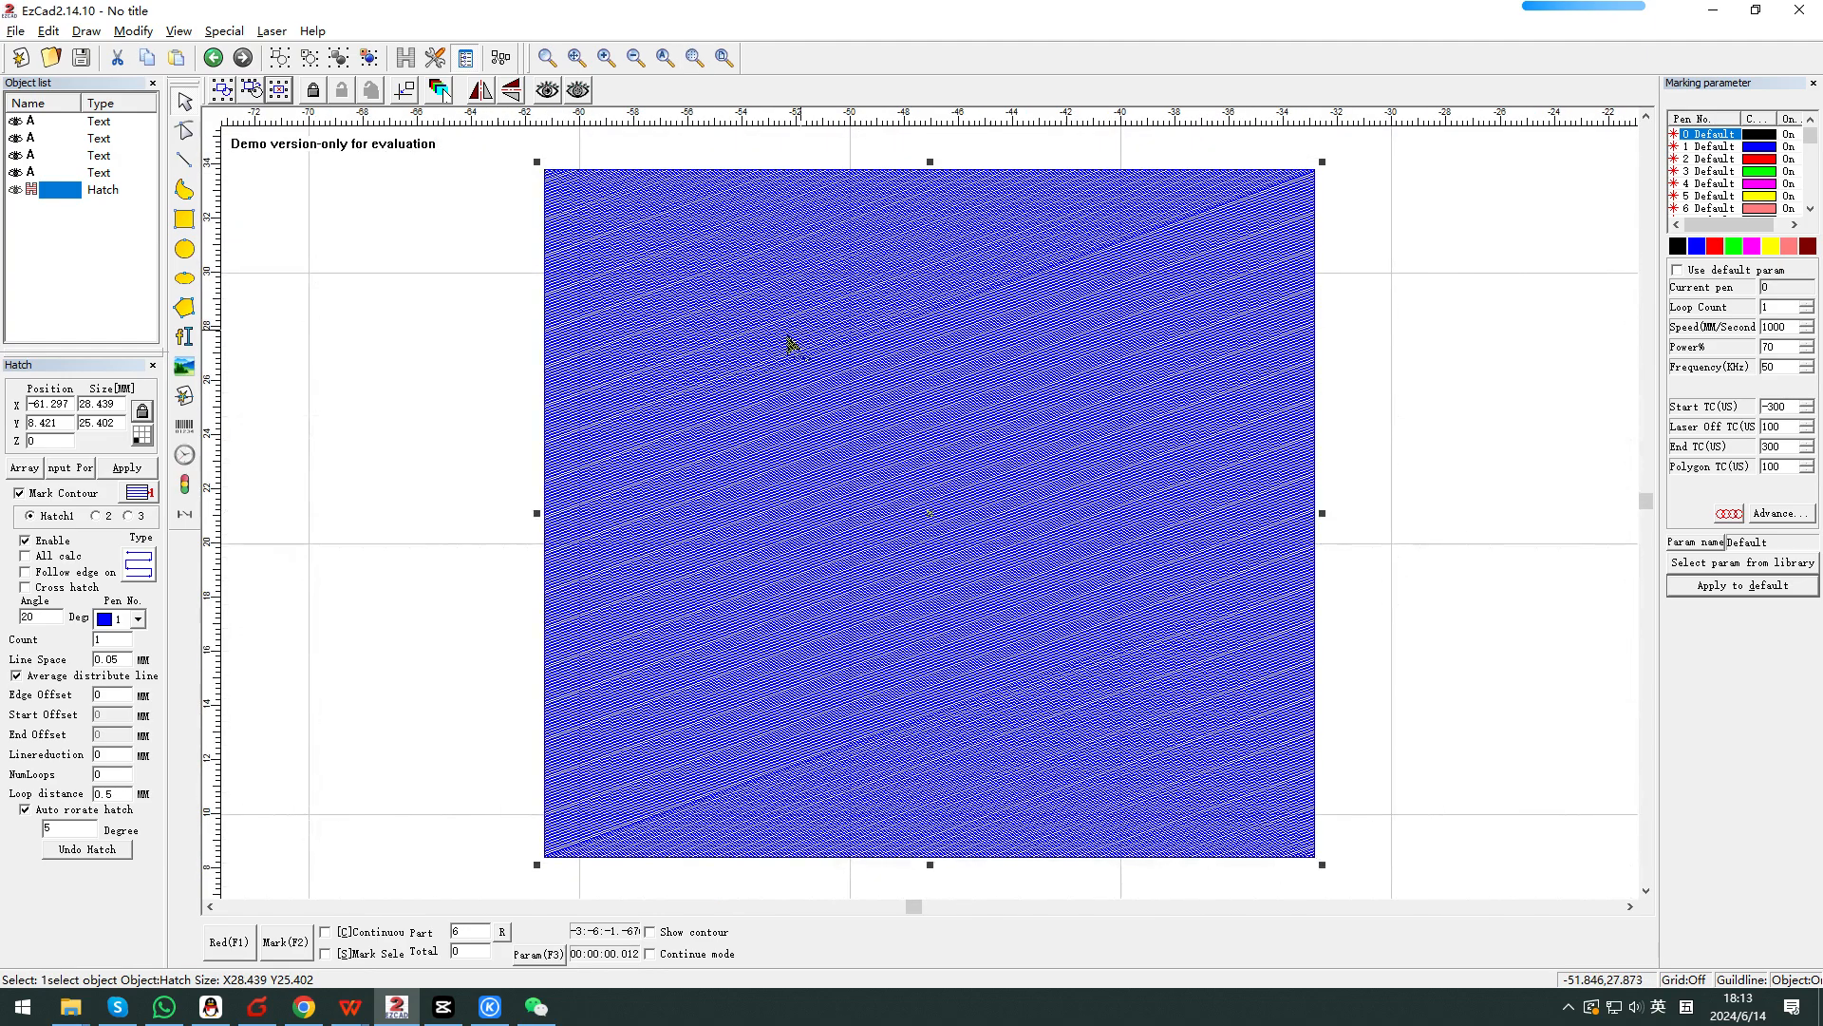
{"action": "scroll", "coordinate": [467, 347], "scroll_direction": "down", "scroll_amount": 1}
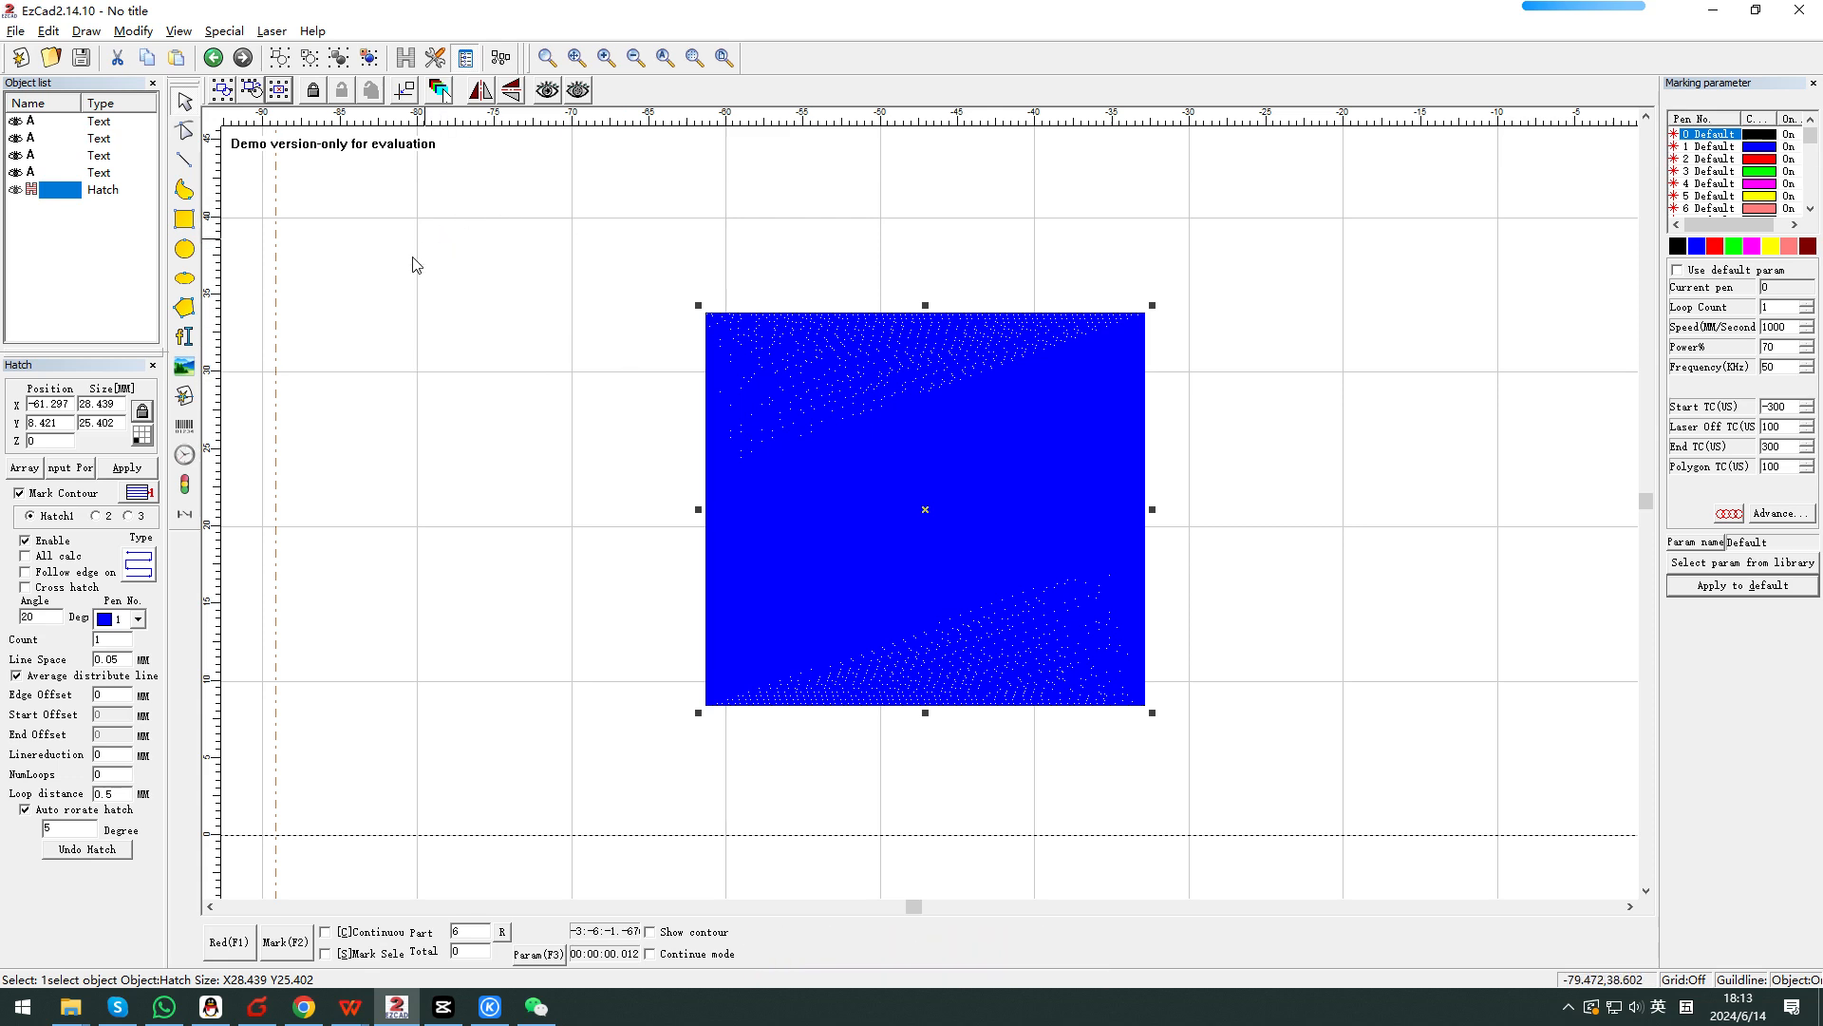
{"action": "scroll", "coordinate": [608, 349], "scroll_direction": "down", "scroll_amount": 2}
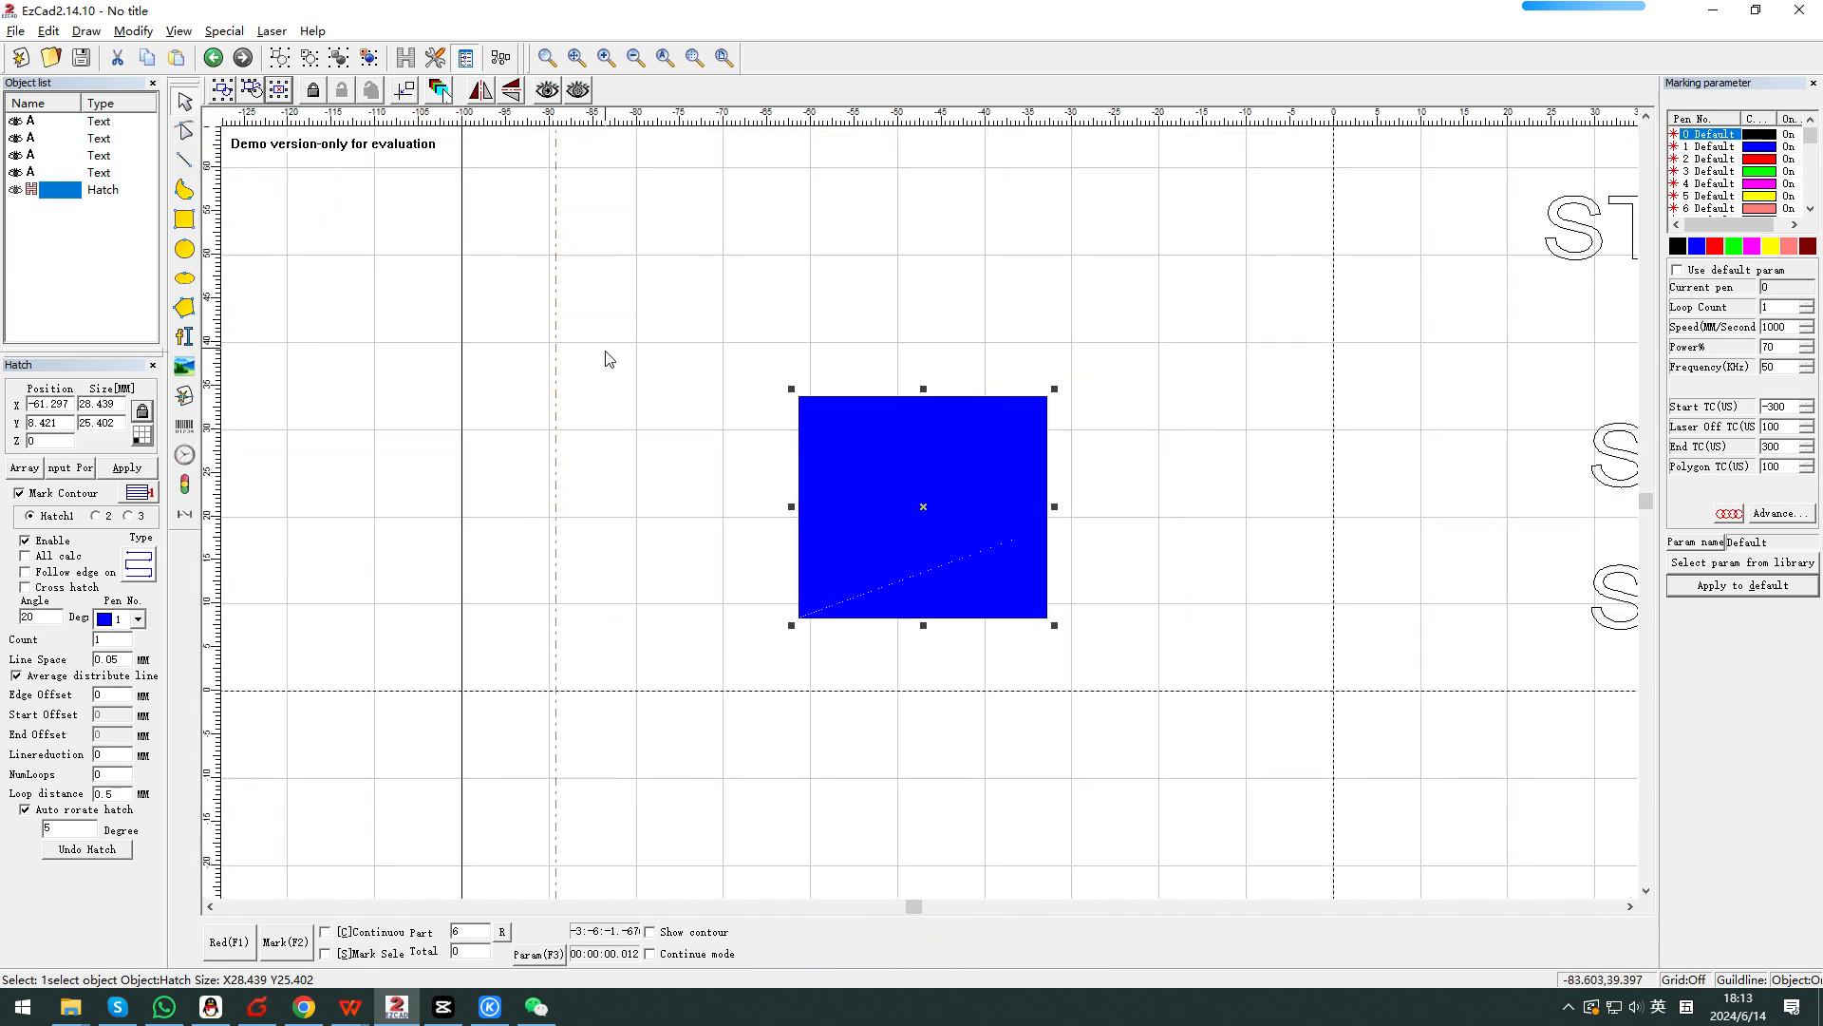
{"action": "left_click_drag", "start_coordinate": [558, 383], "coordinate": [517, 328]}
{"action": "scroll", "coordinate": [561, 413], "scroll_direction": "down", "scroll_amount": 4}
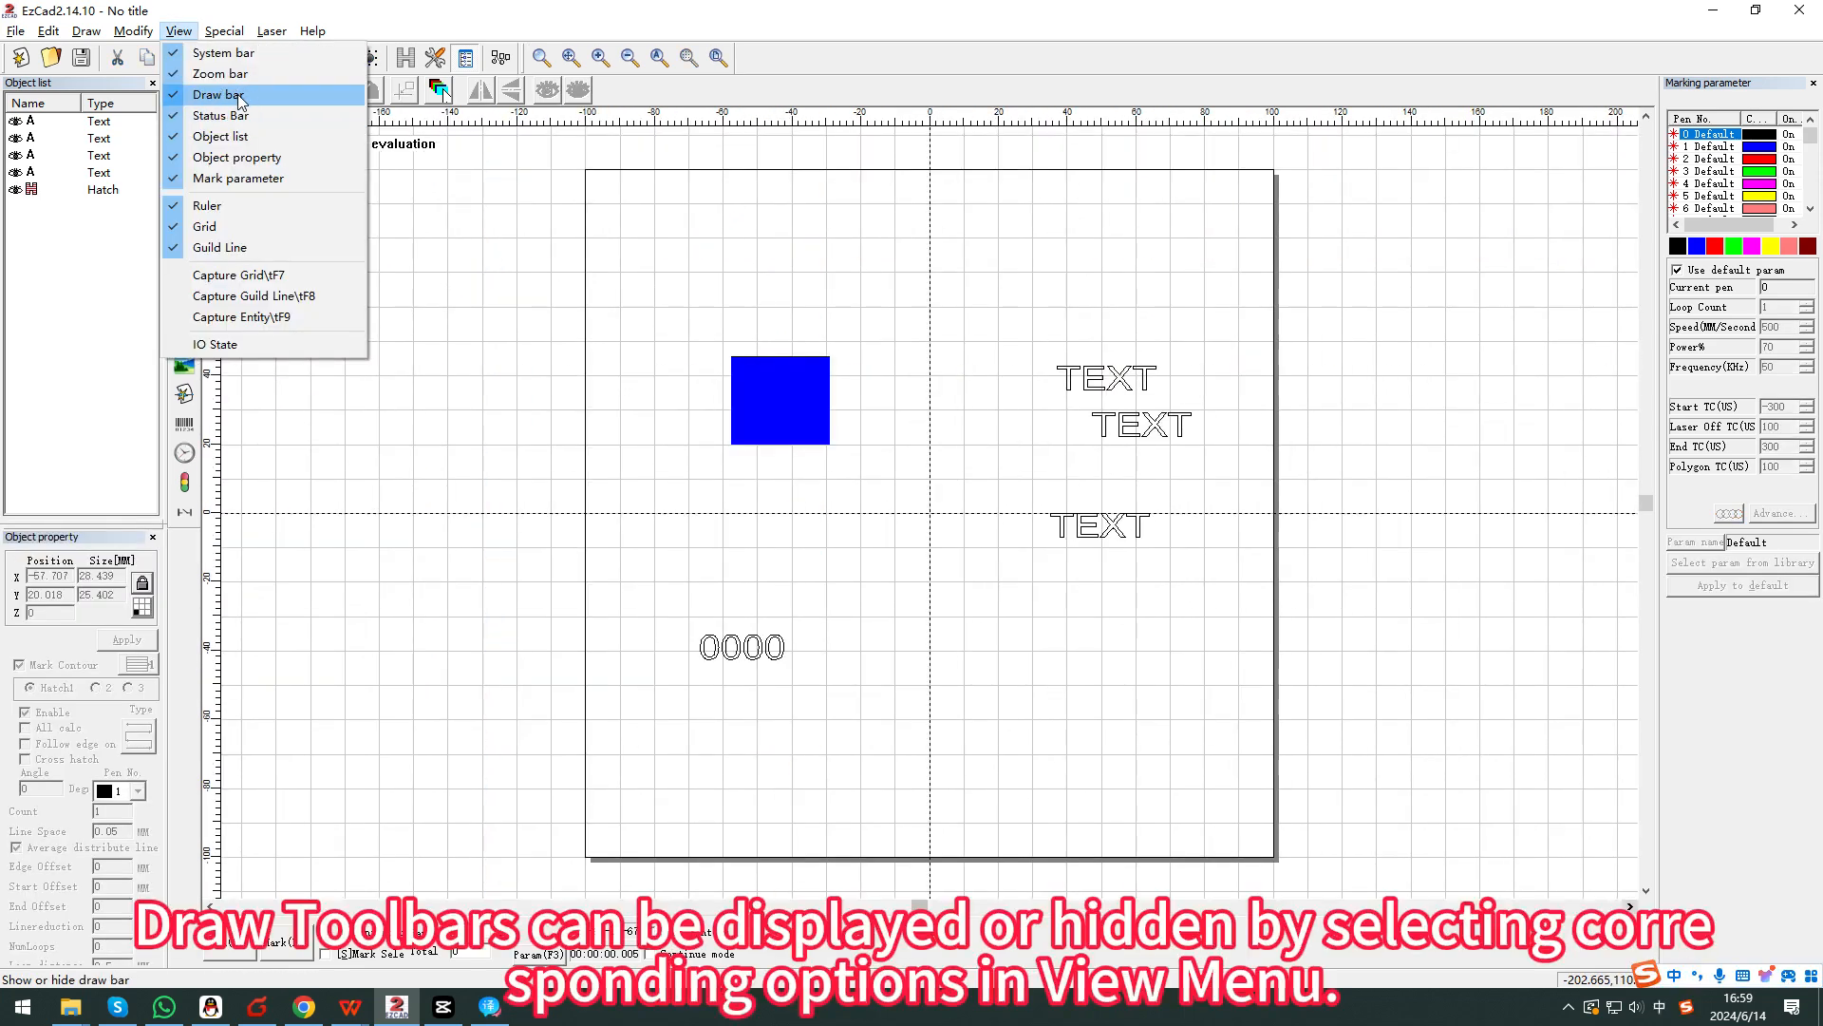
Hide the Draw bar and the Zoom bar.
{"action": "left_click", "coordinate": [238, 99]}
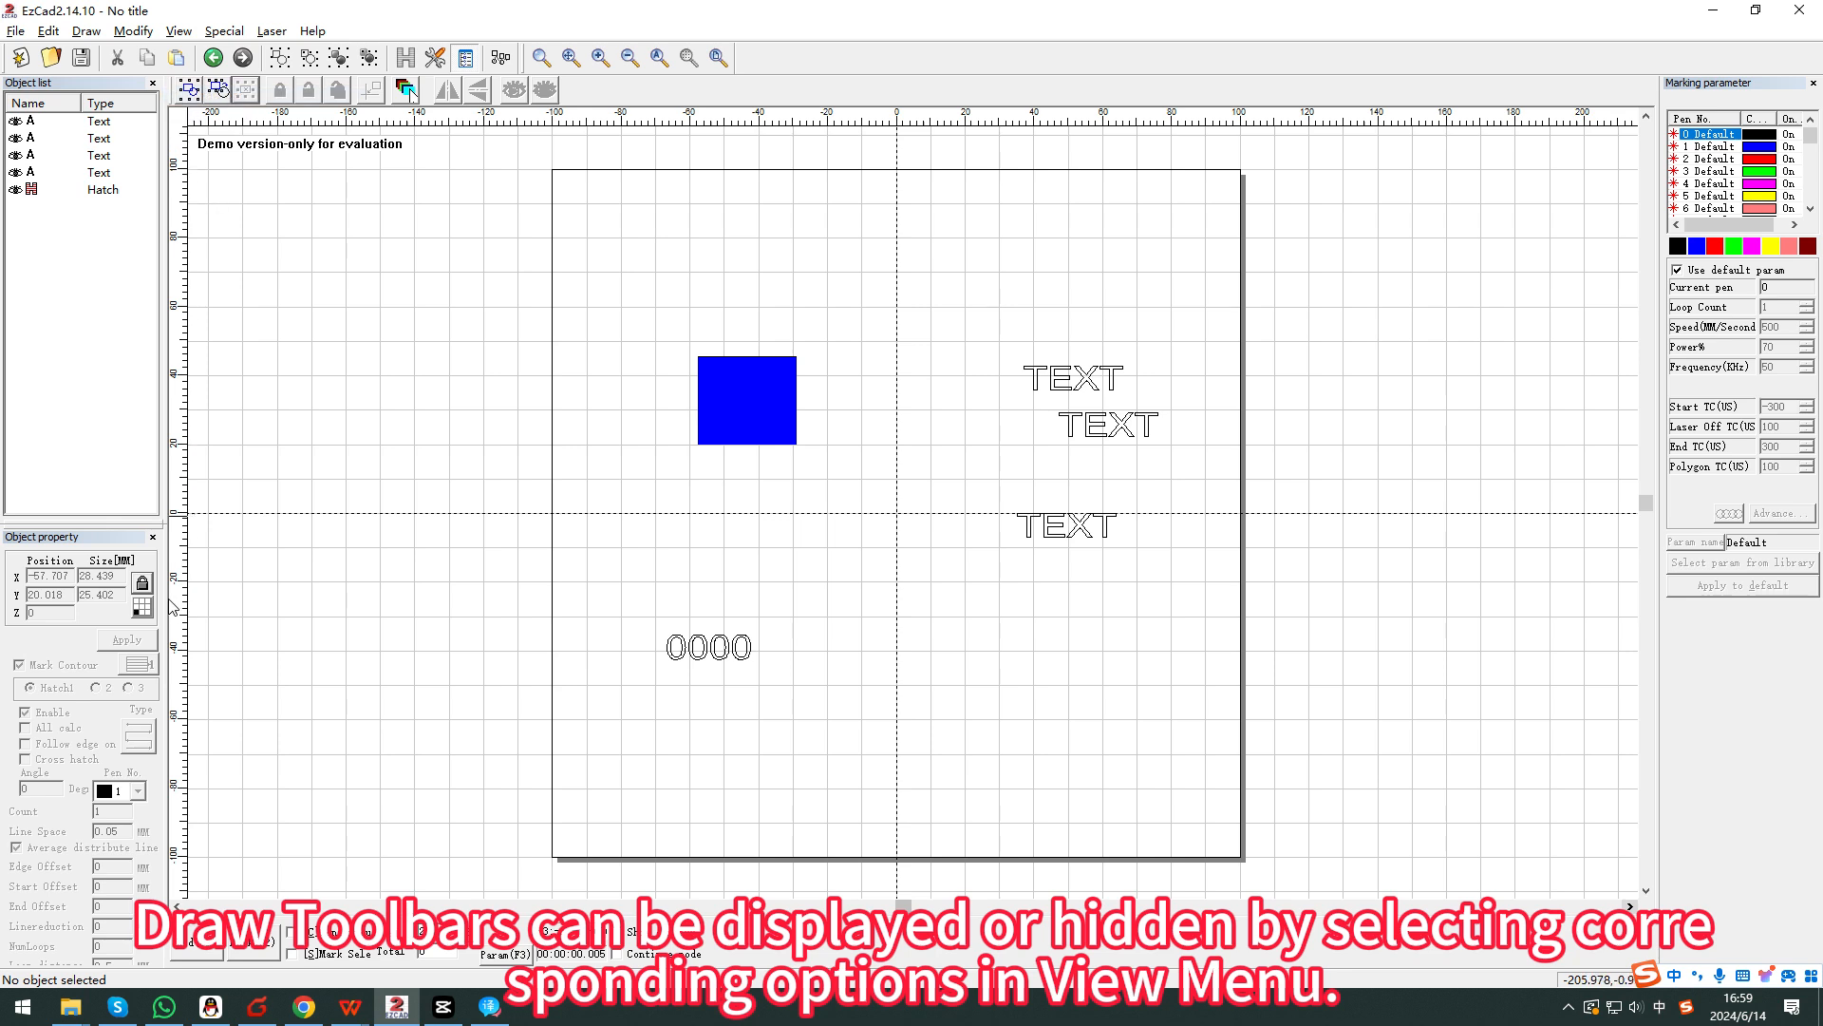
{"action": "left_click", "coordinate": [179, 31]}
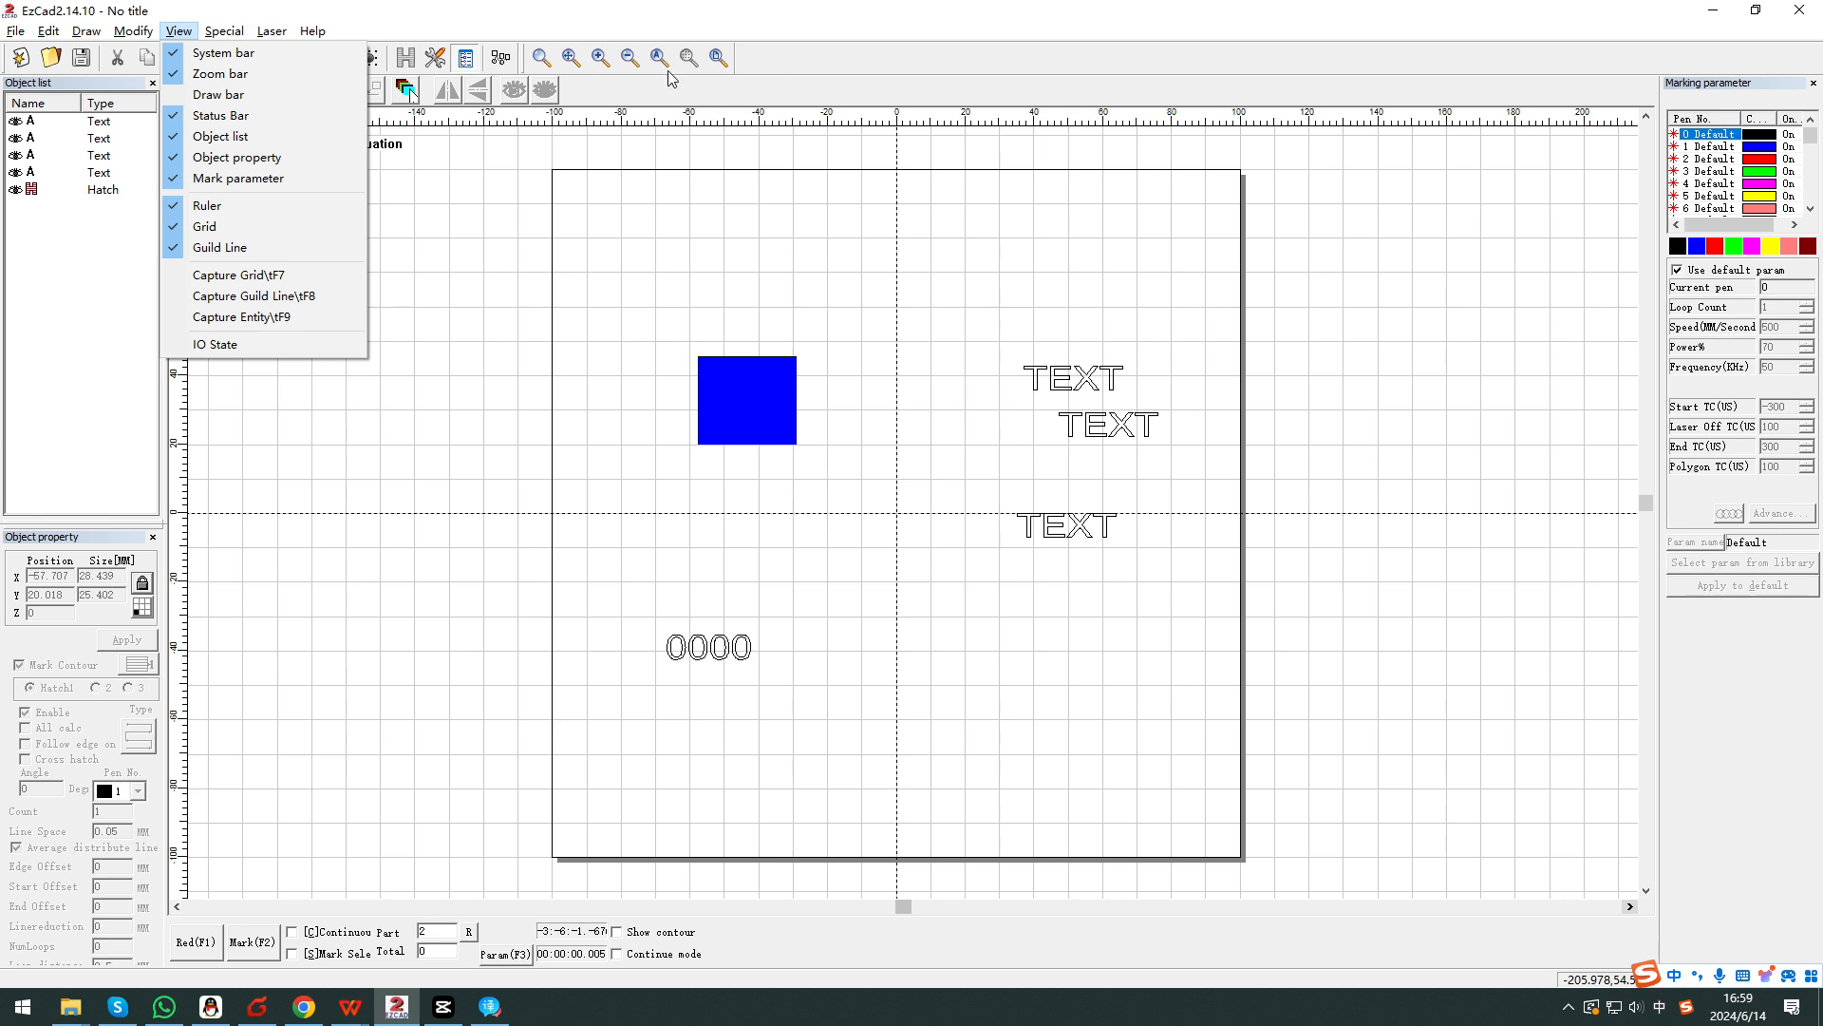
{"action": "left_click", "coordinate": [228, 73]}
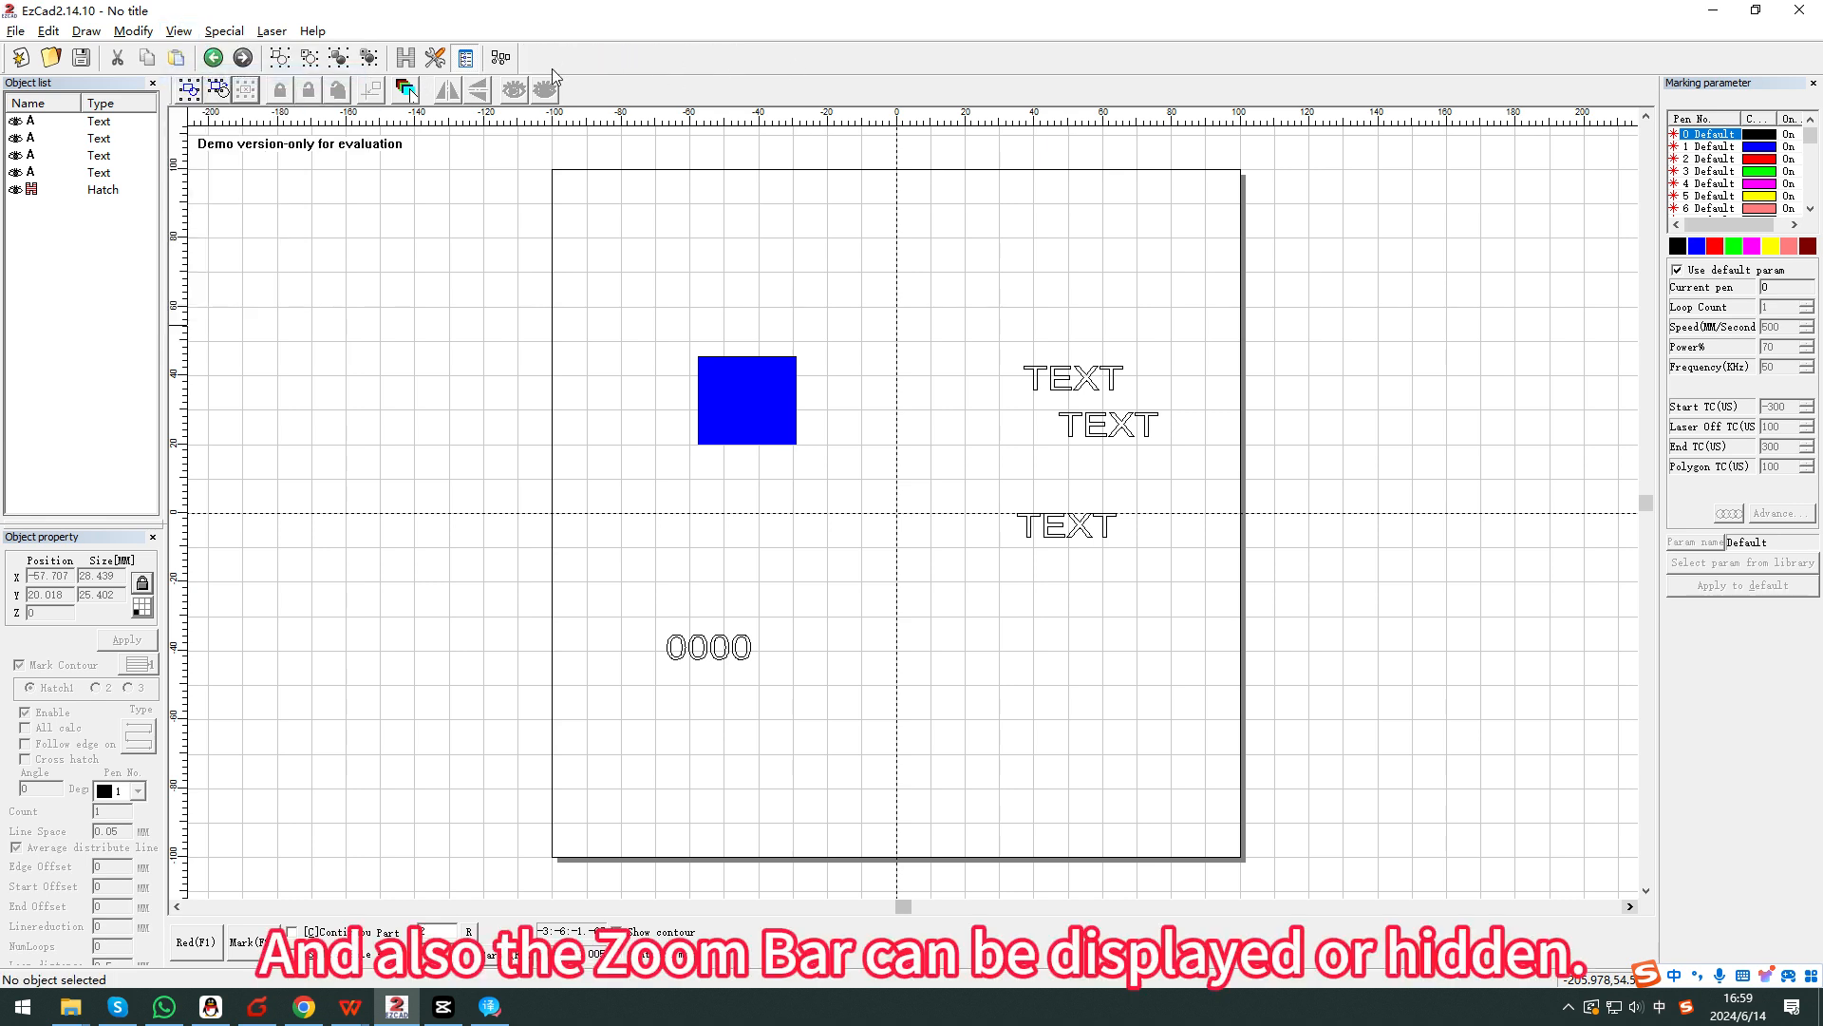
Display the Zoom bar and the Draw bar again.
{"action": "left_click", "coordinate": [178, 30]}
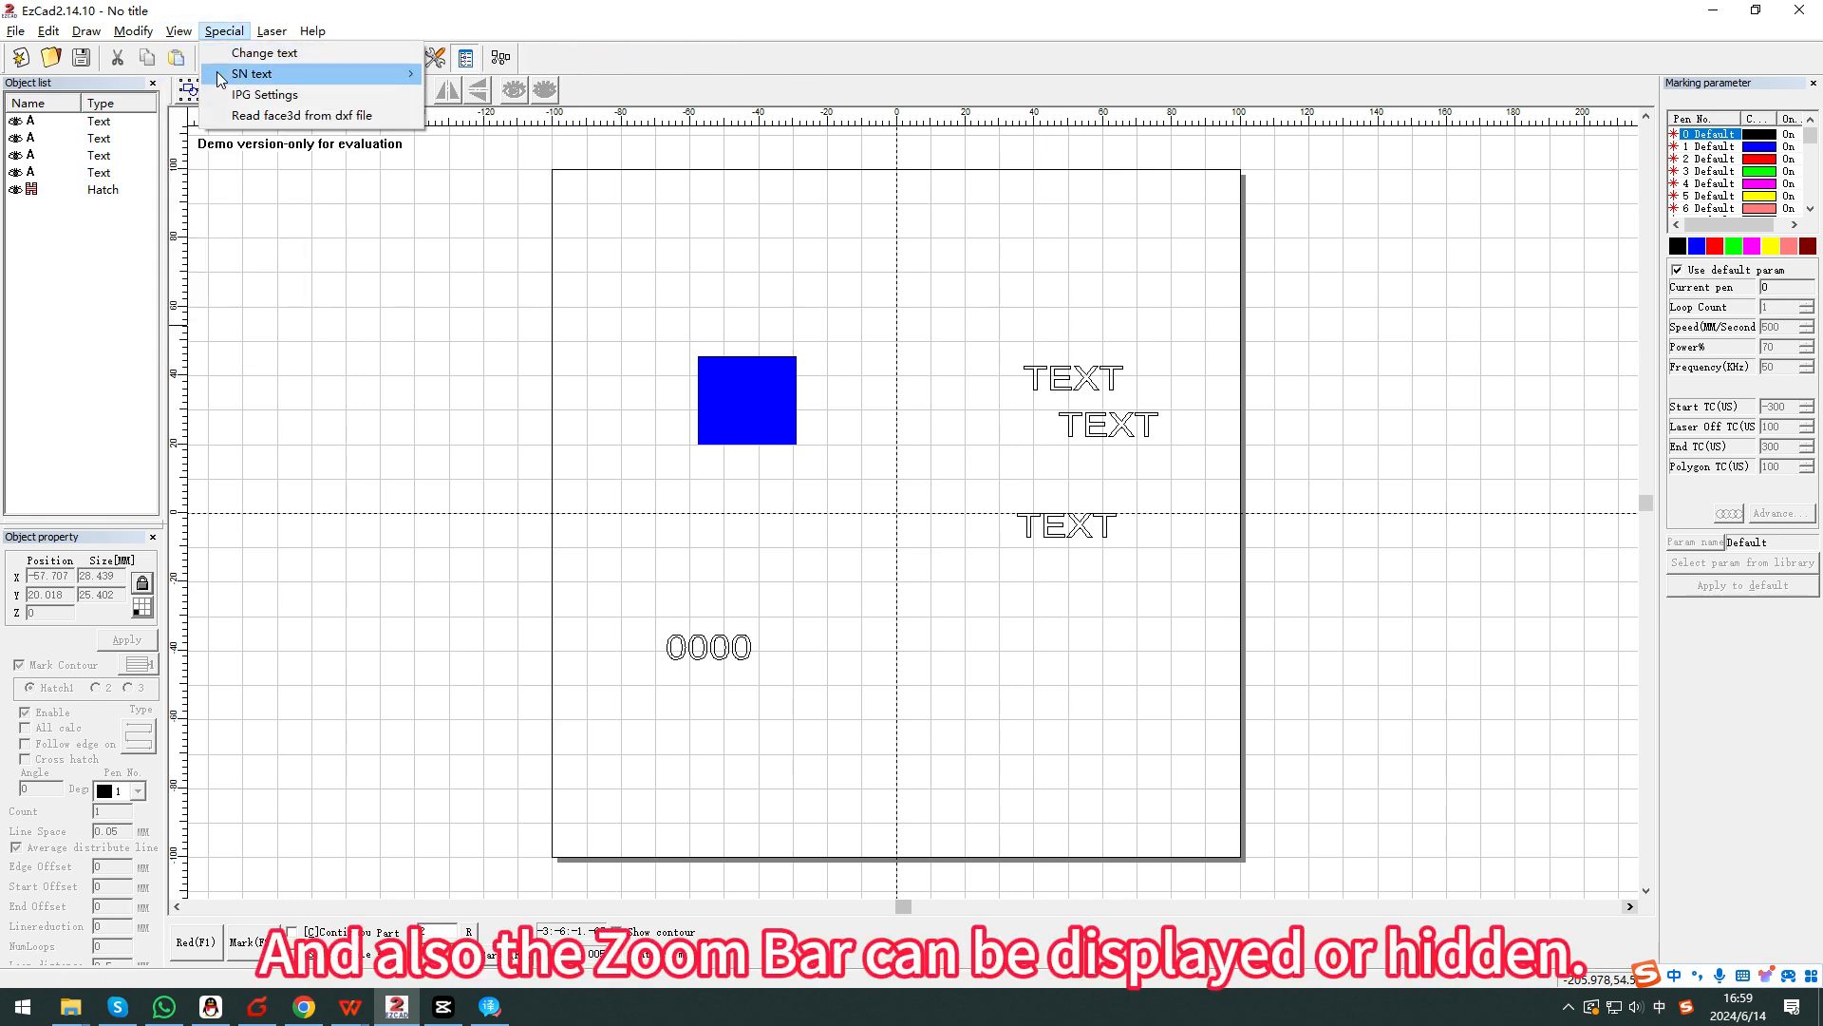
{"action": "left_click", "coordinate": [189, 78]}
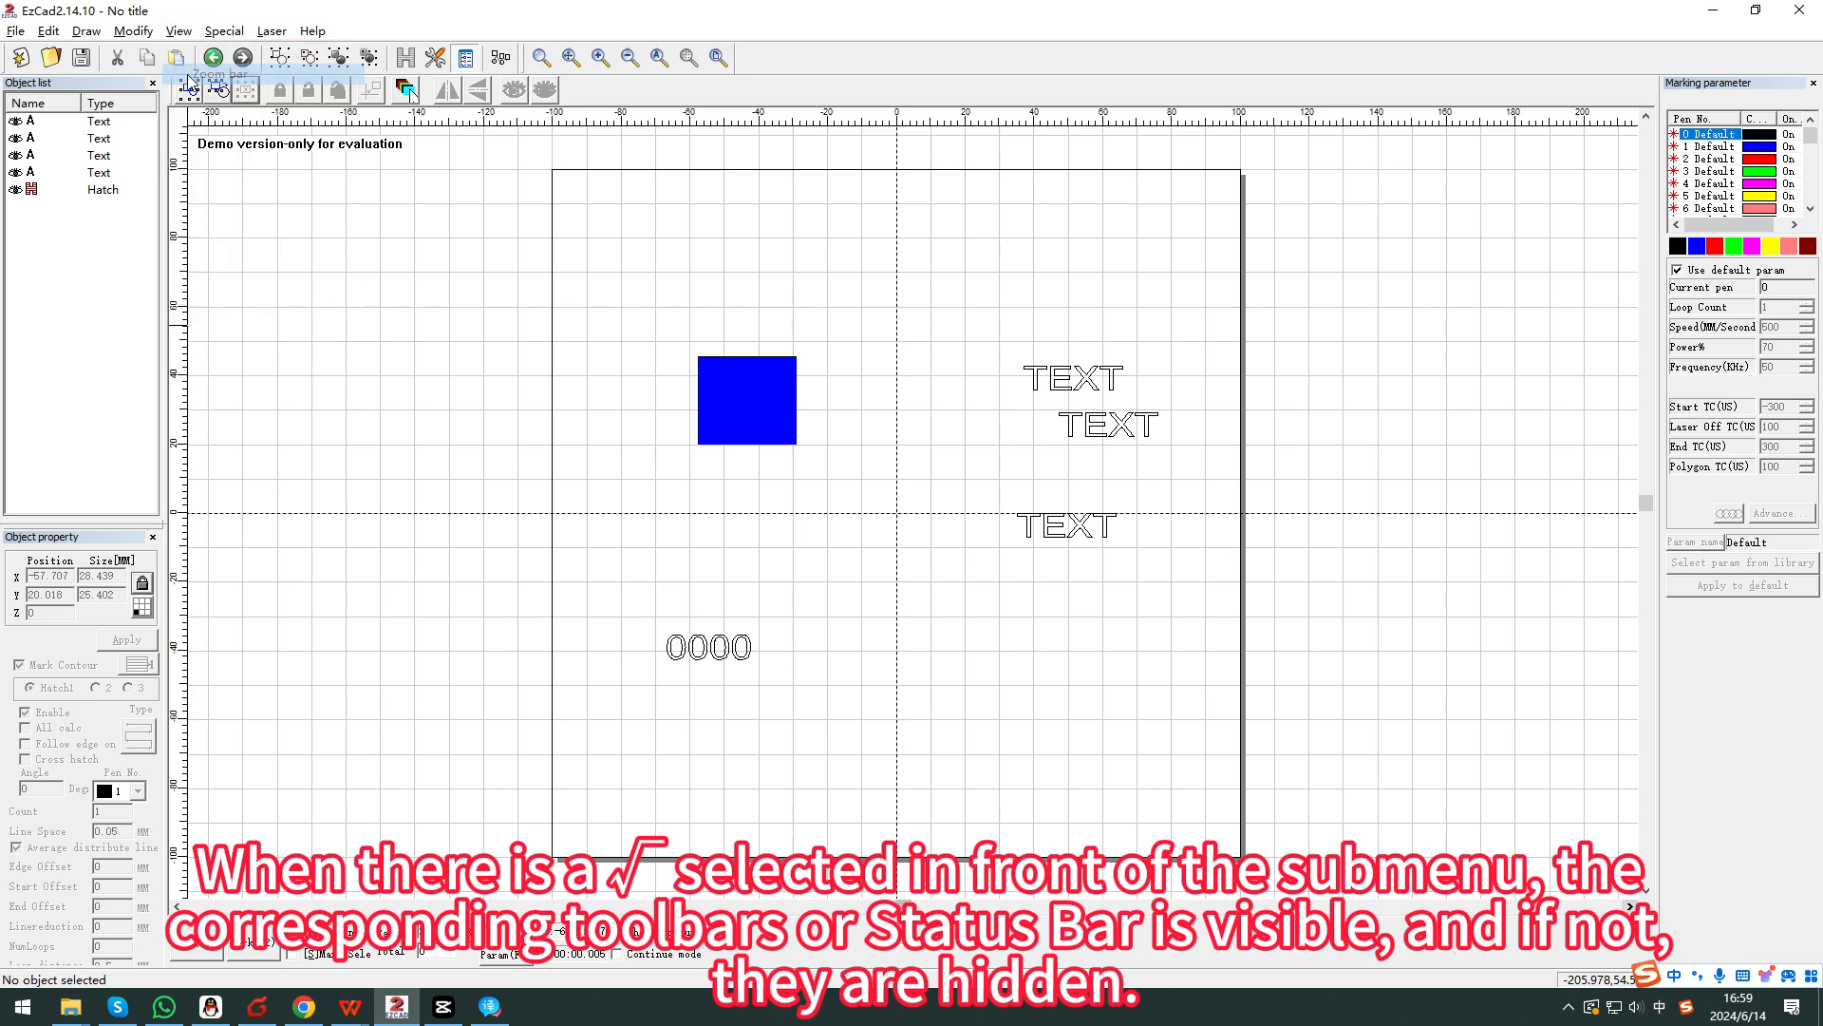
{"action": "left_click", "coordinate": [179, 31]}
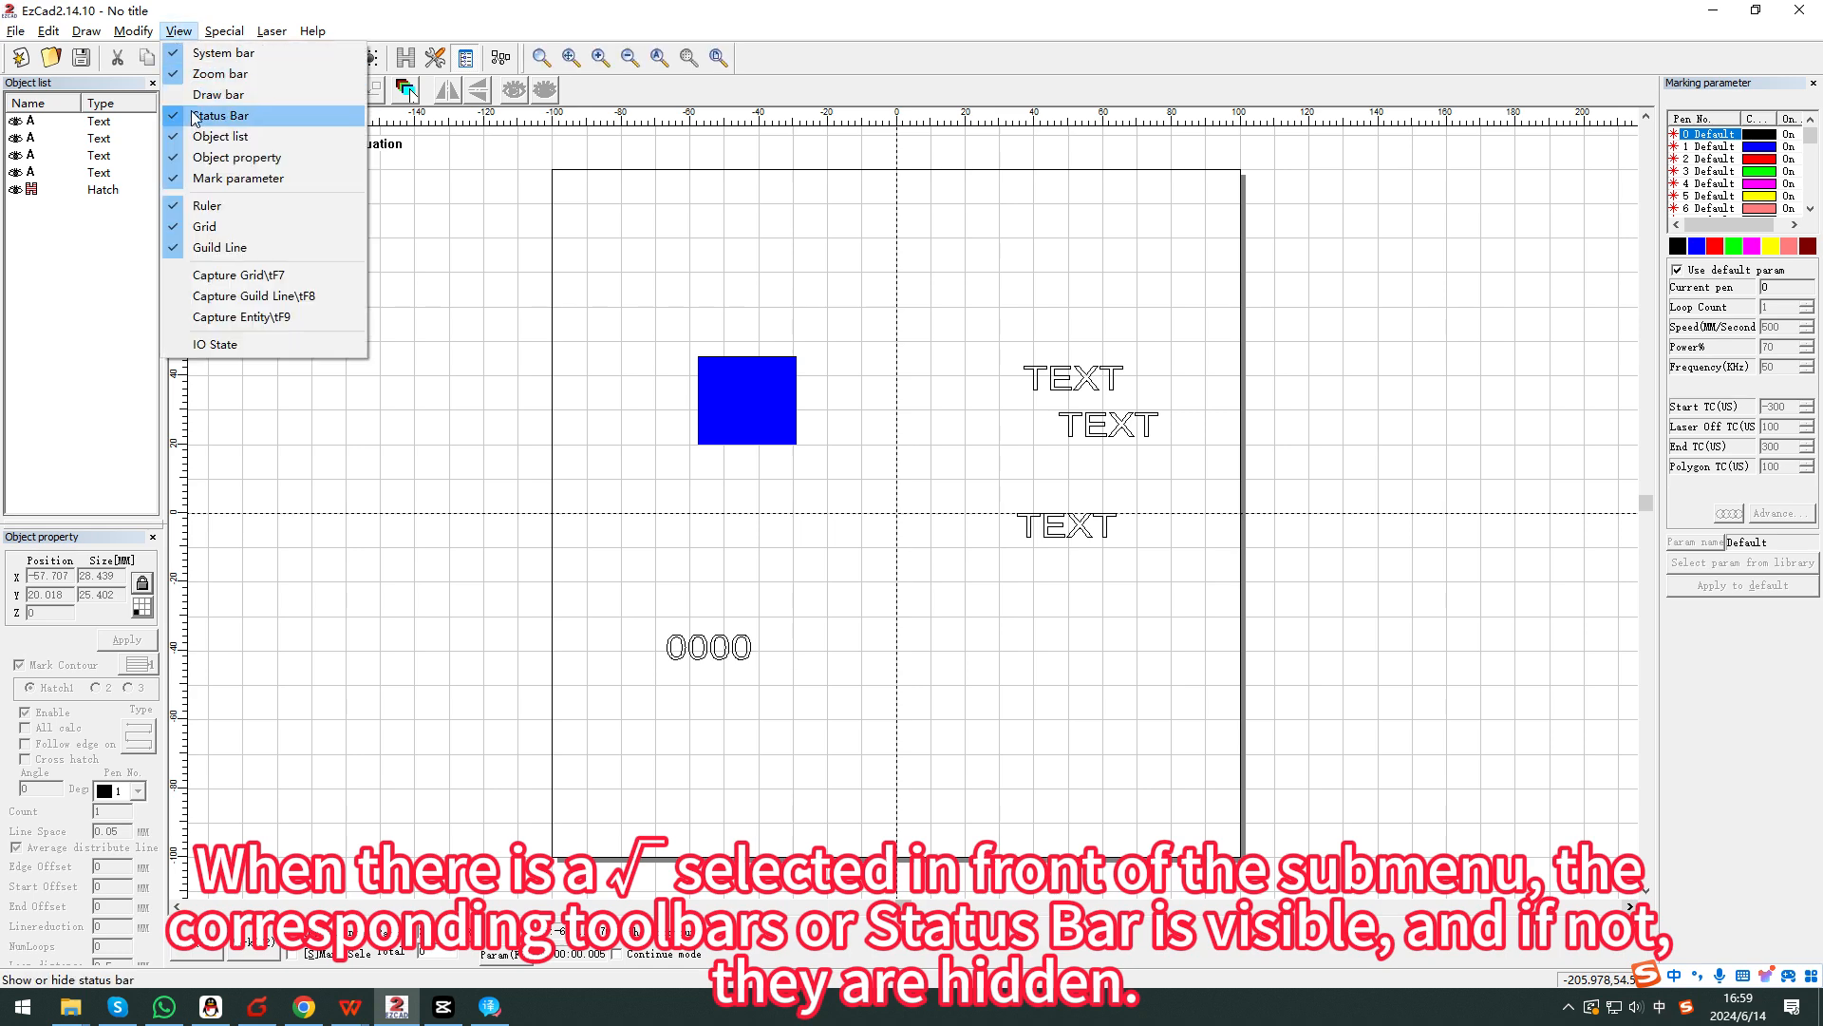
{"action": "left_click", "coordinate": [191, 95]}
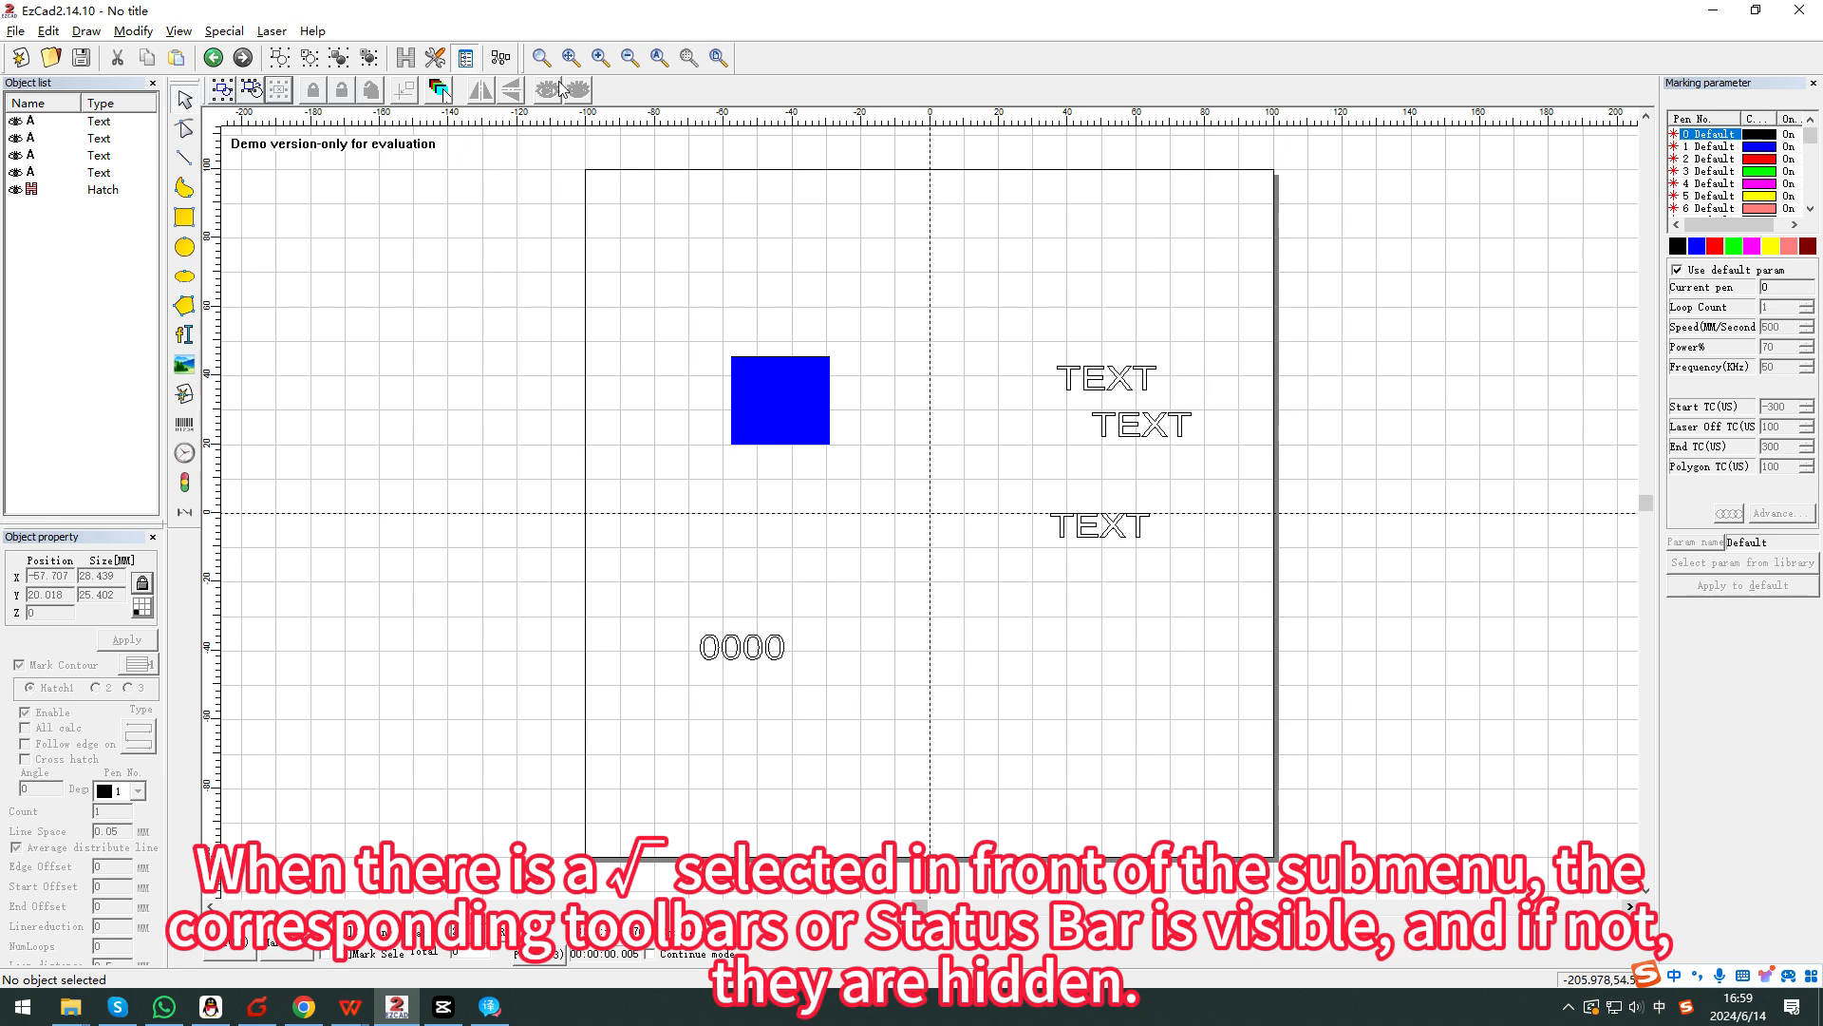
Undock the Zoom bar and the System bar so they float over the drawing area.
{"action": "left_click_drag", "start_coordinate": [532, 57], "coordinate": [863, 200]}
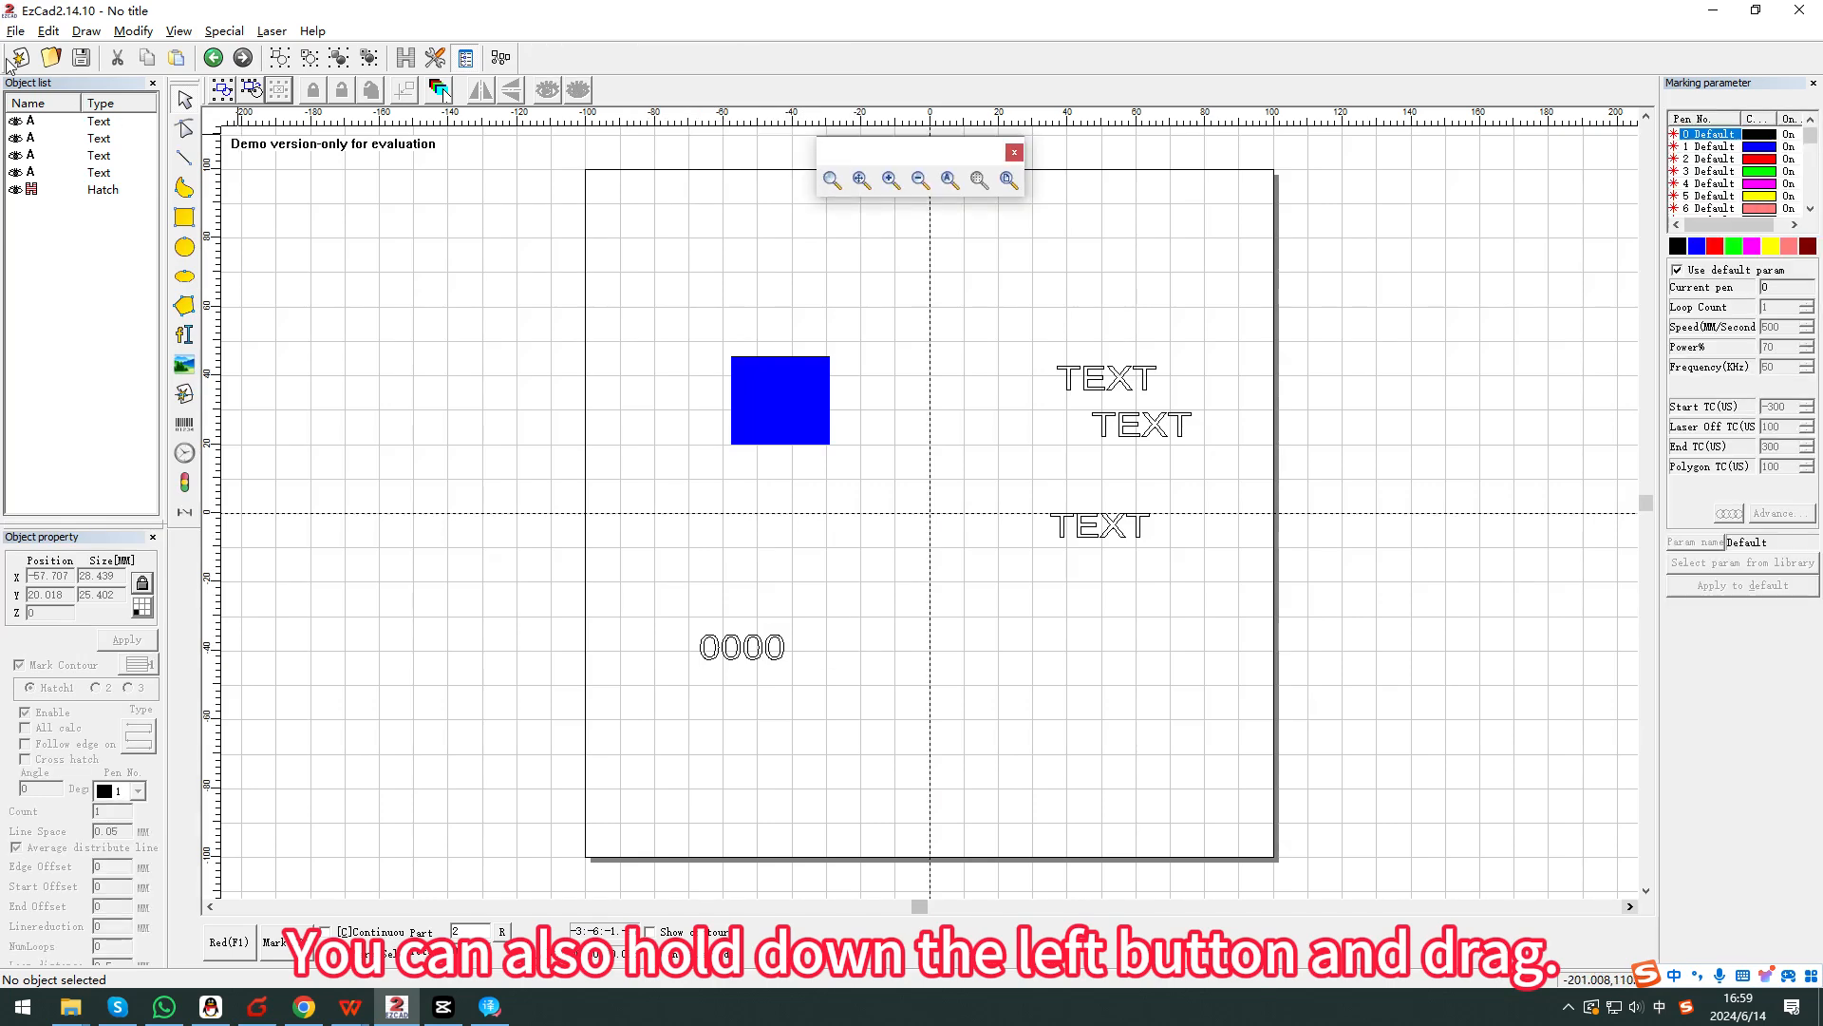
{"action": "left_click_drag", "start_coordinate": [8, 59], "coordinate": [474, 301]}
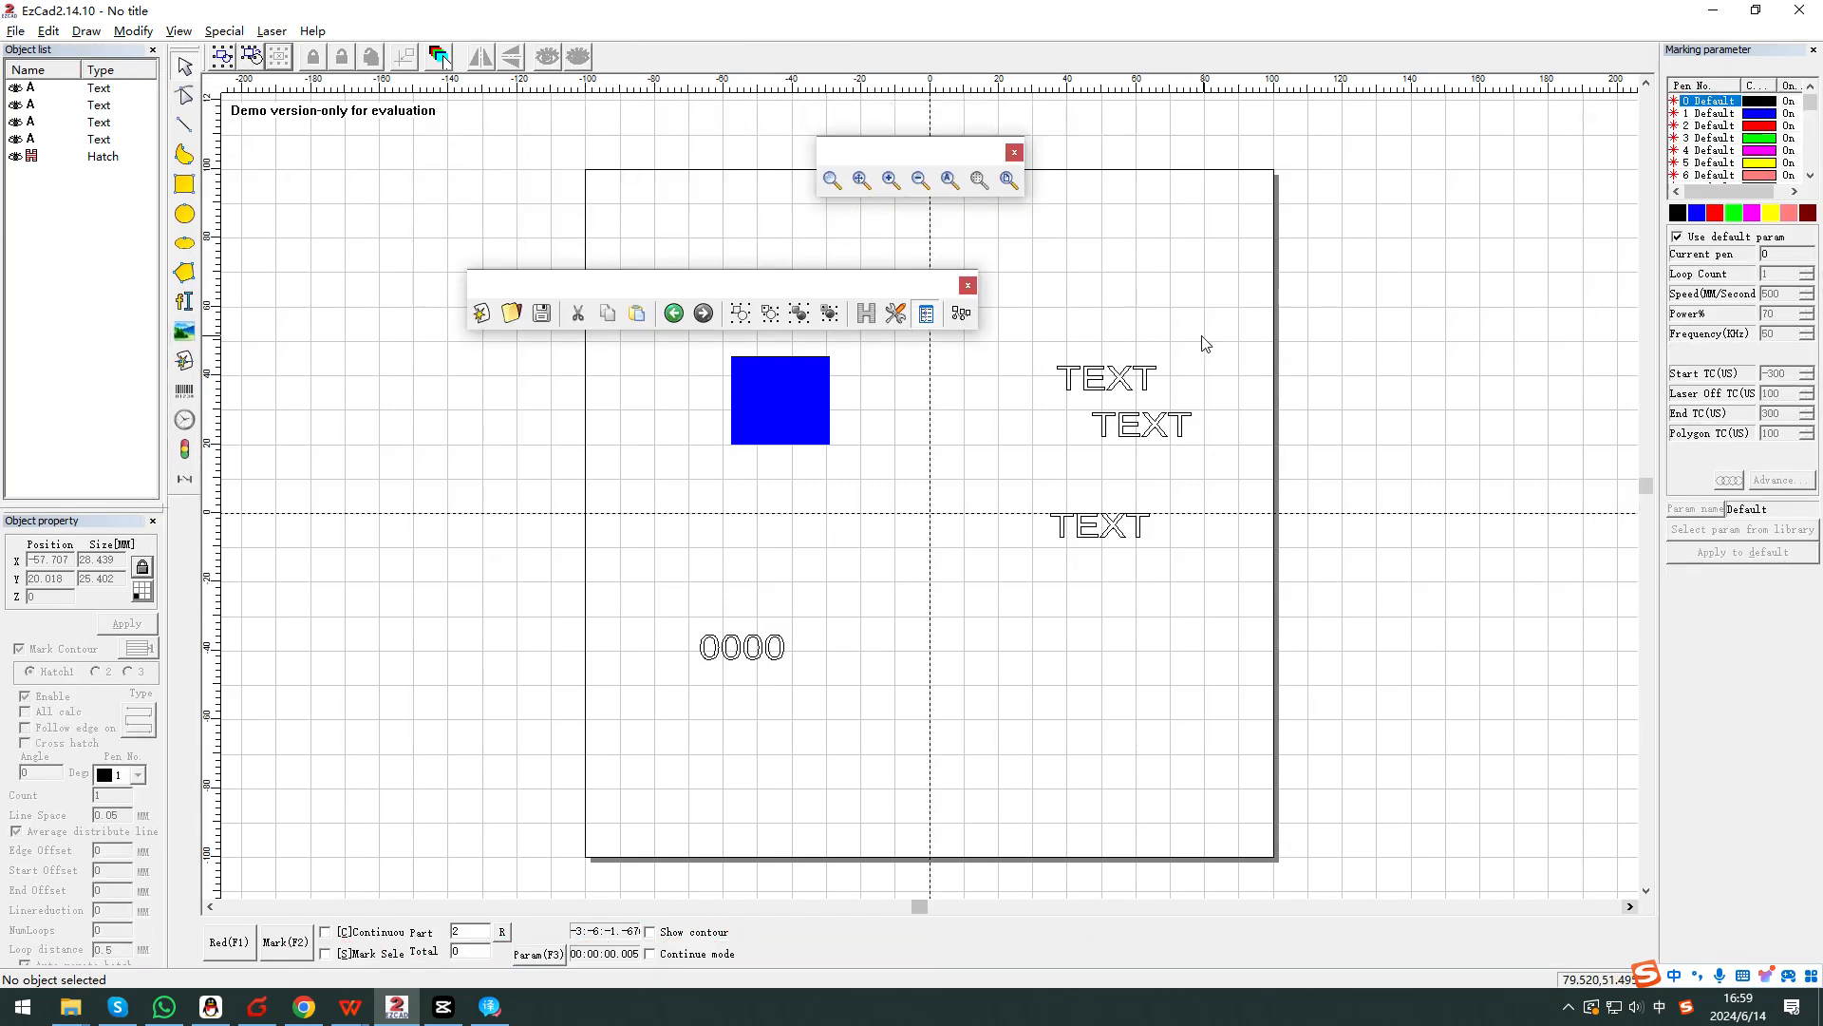
{"action": "left_click_drag", "start_coordinate": [809, 280], "coordinate": [586, 127]}
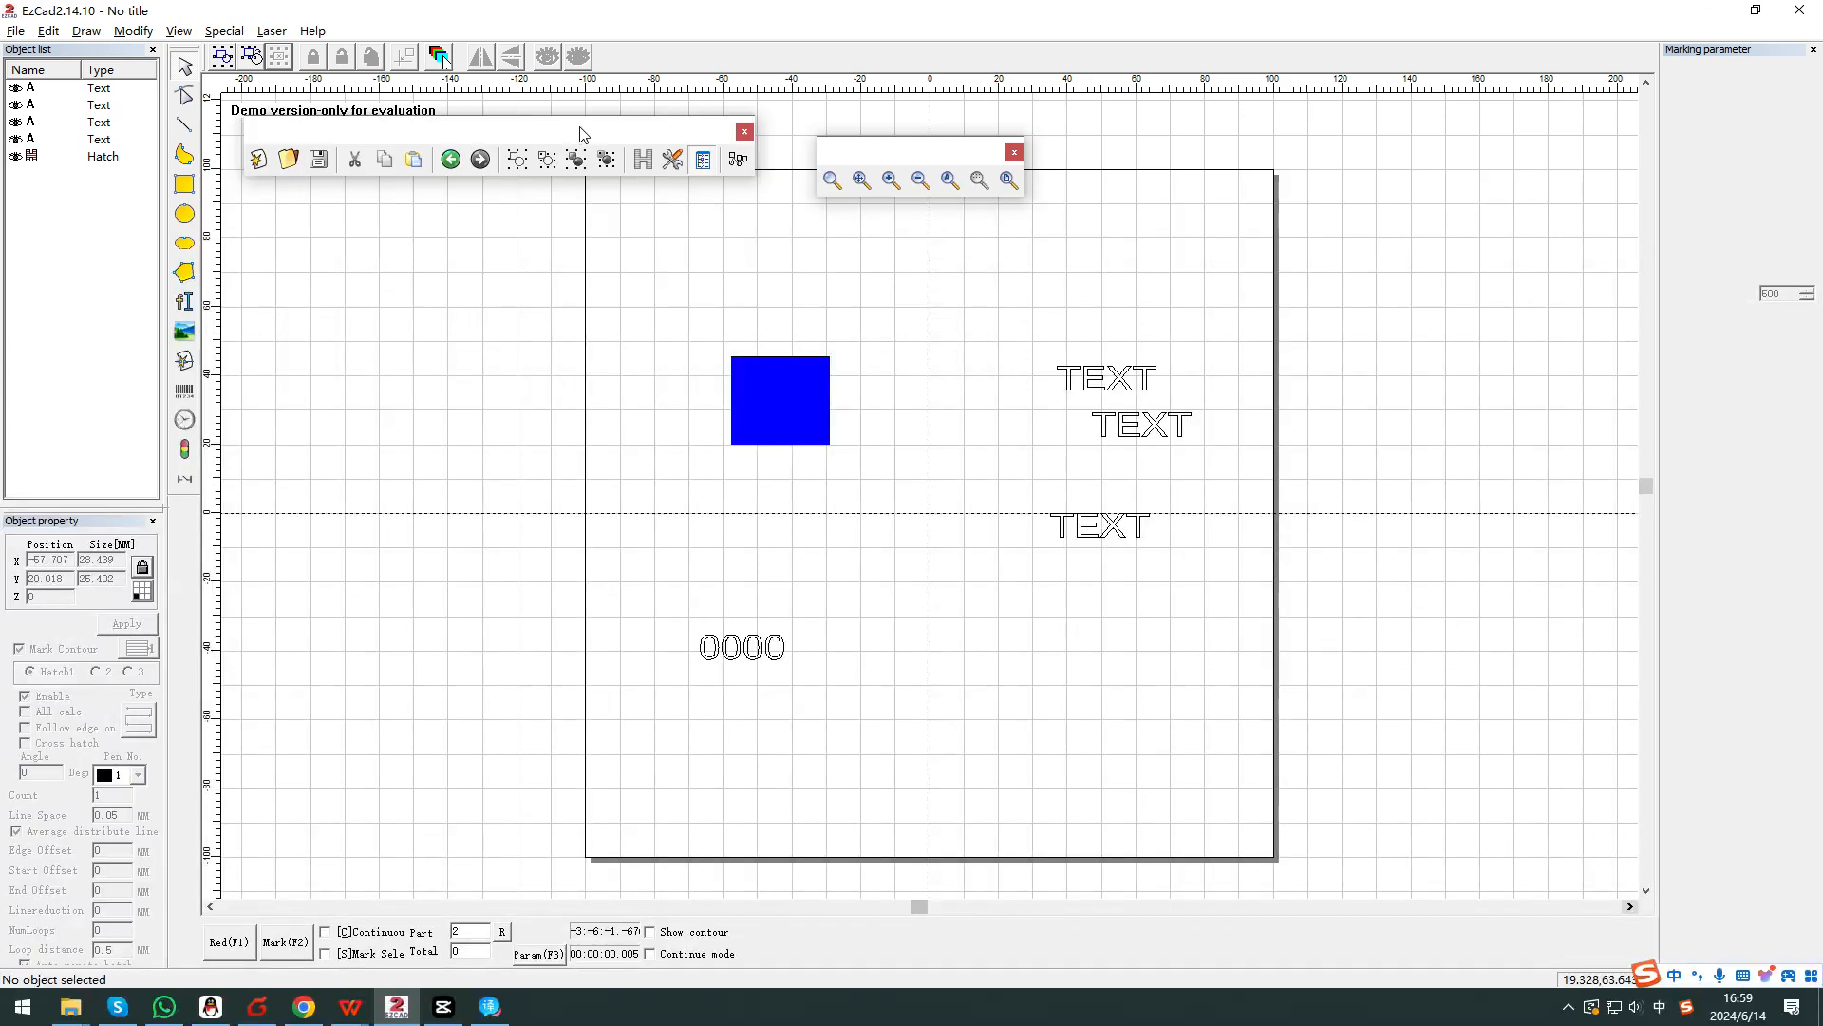
Dock the floating System bar and Zoom bar back in their original toolbar row.
{"action": "left_click_drag", "start_coordinate": [835, 139], "coordinate": [850, 126]}
{"action": "left_click_drag", "start_coordinate": [546, 136], "coordinate": [280, 61]}
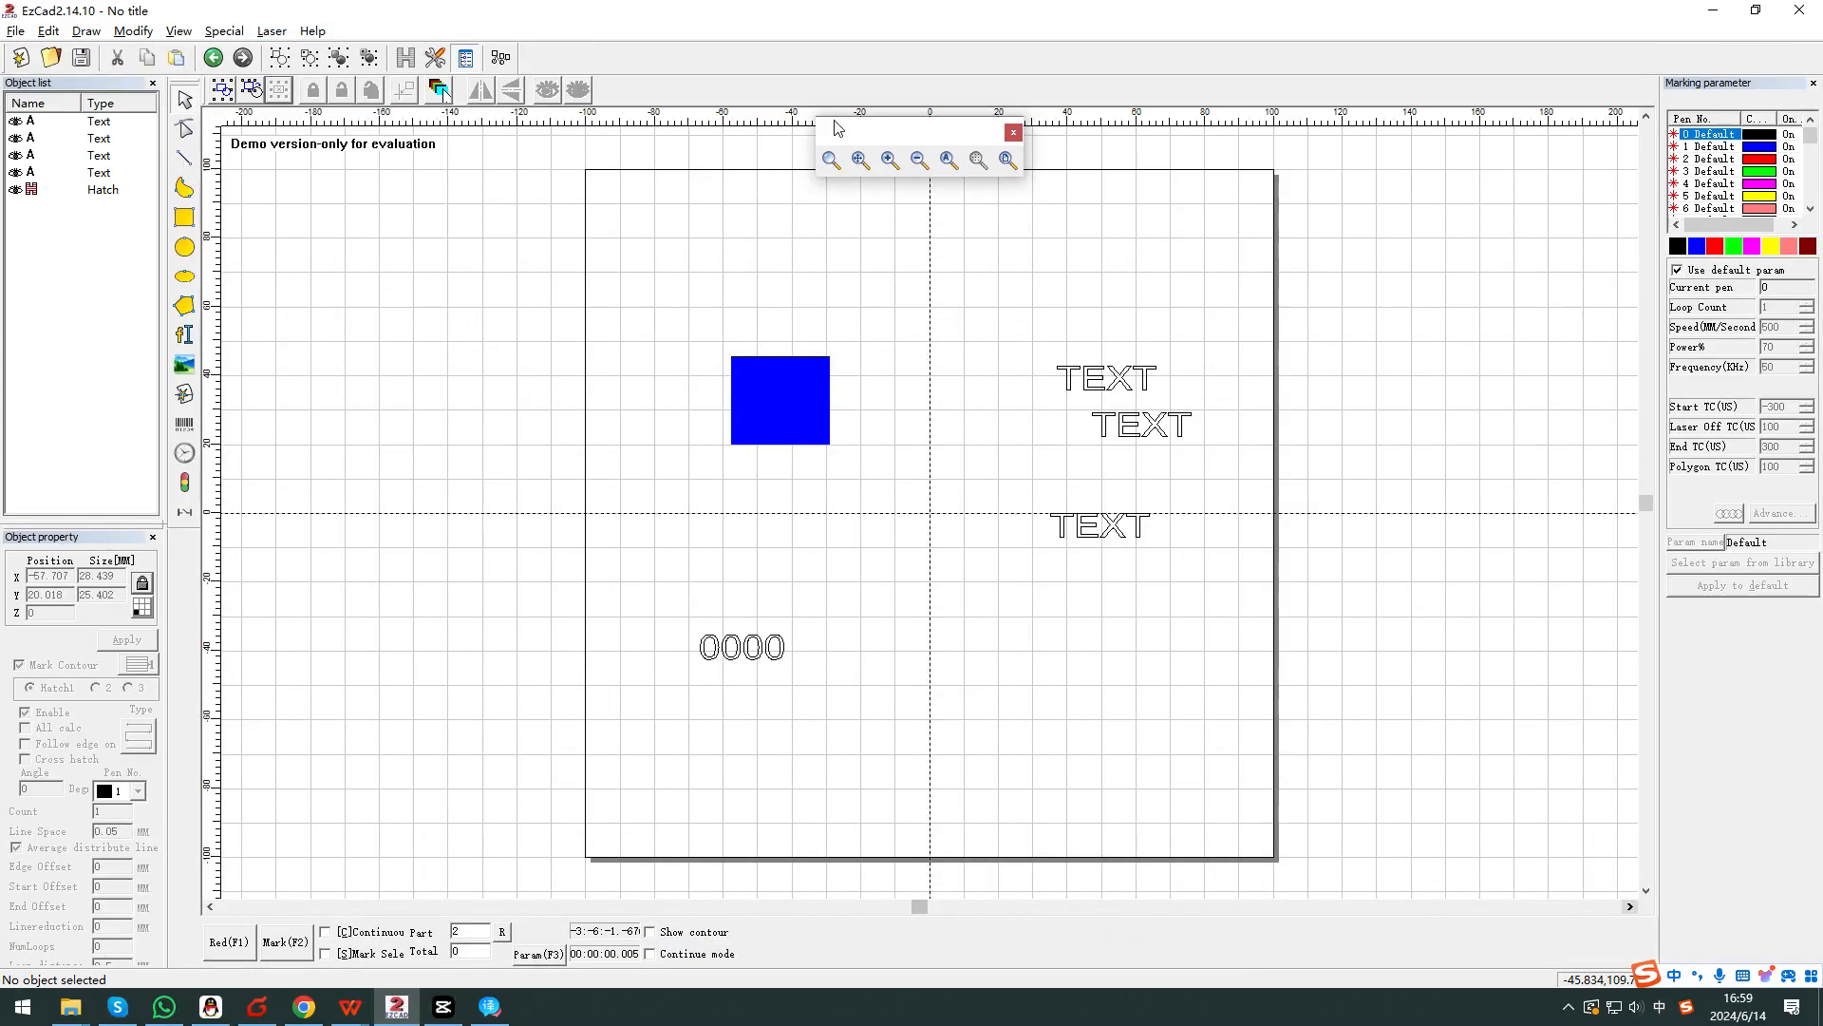
{"action": "left_click_drag", "start_coordinate": [855, 141], "coordinate": [541, 62]}
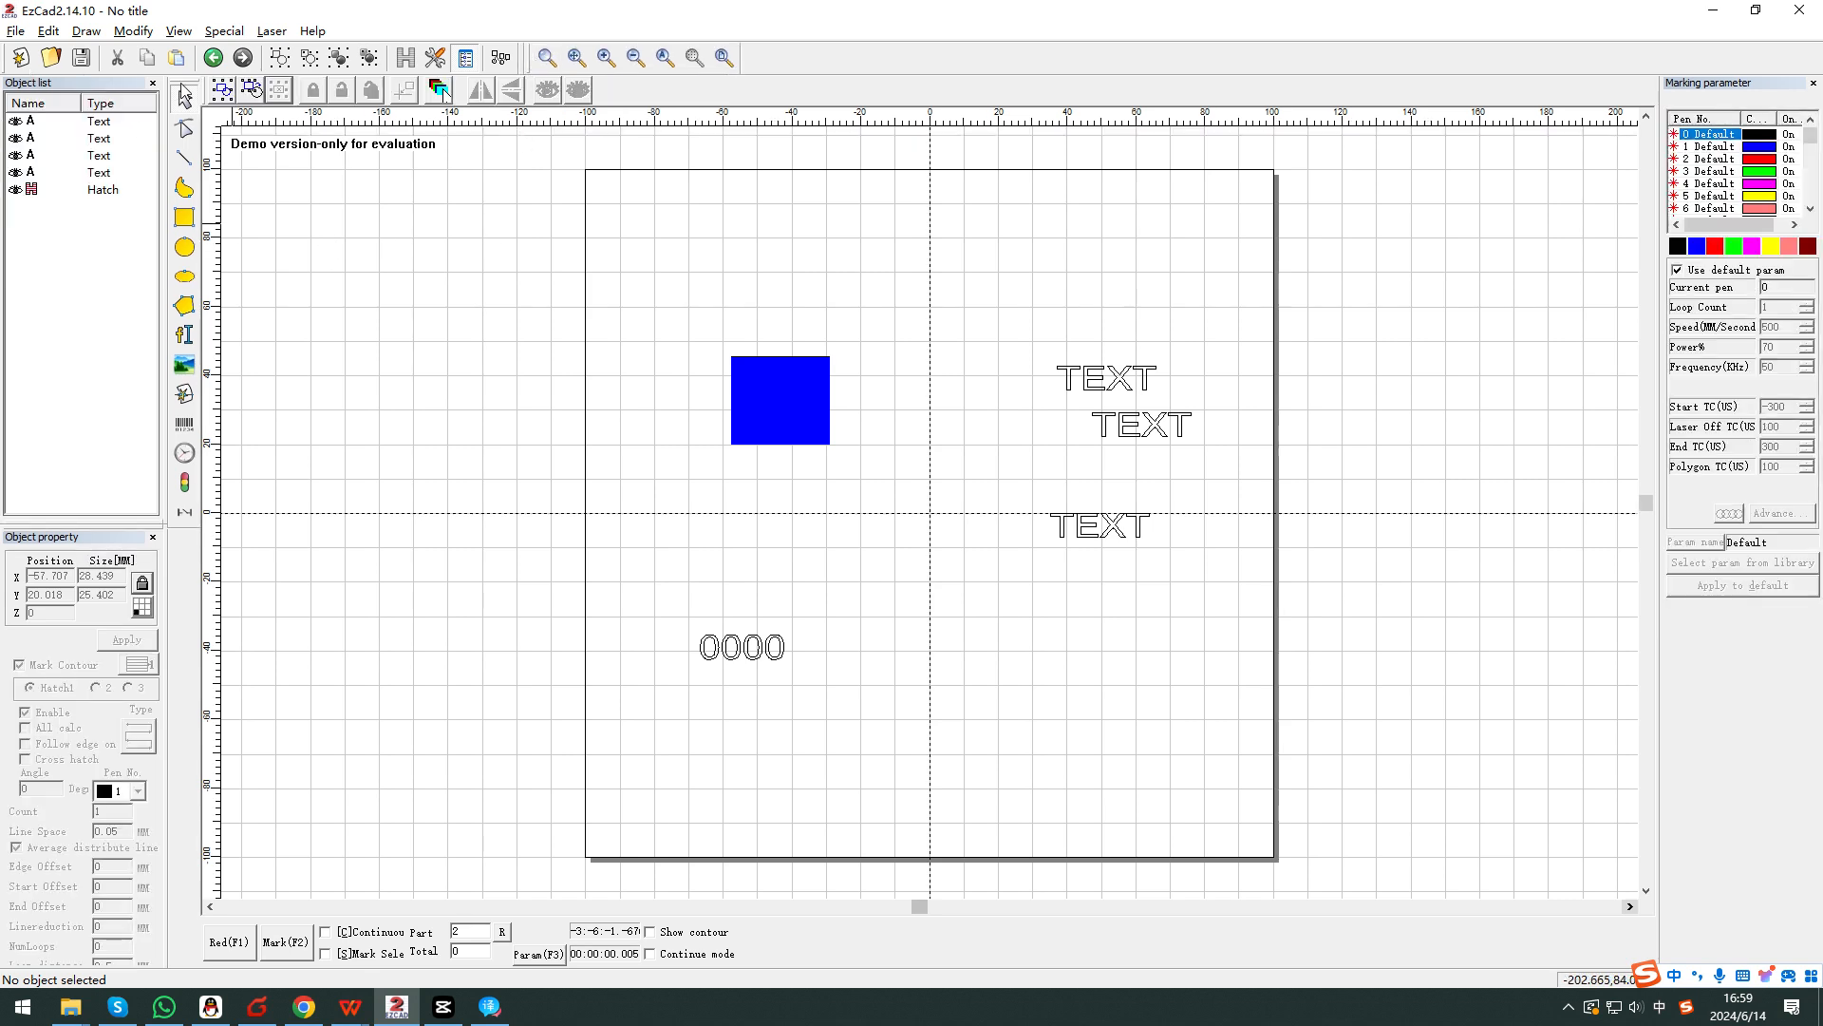
Reposition the Draw bar and enlarge the Object property pane by shortening the Object list.
{"action": "mouse_move", "coordinate": [181, 82]}
{"action": "left_mouse_down"}
{"action": "mouse_move", "coordinate": [309, 129]}
{"action": "mouse_move", "coordinate": [190, 113]}
{"action": "left_mouse_up"}
{"action": "left_click_drag", "start_coordinate": [34, 305], "coordinate": [160, 202]}
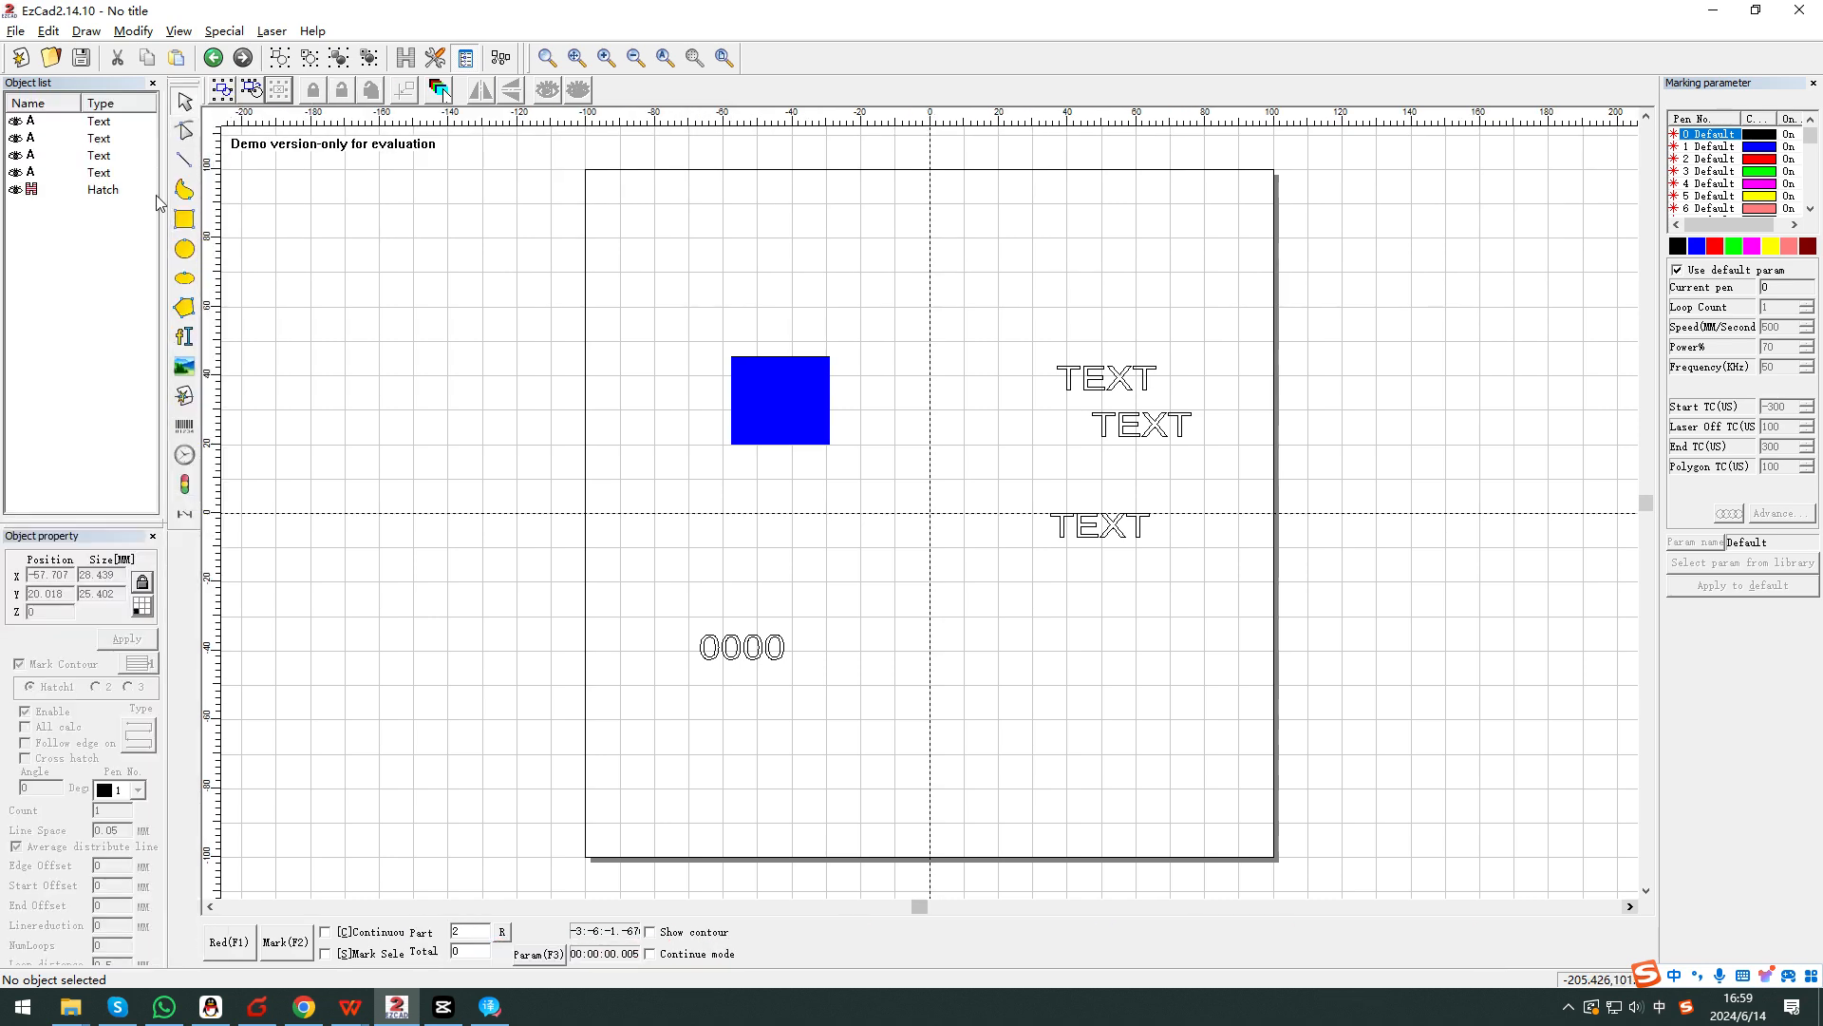
{"action": "left_click_drag", "start_coordinate": [74, 538], "coordinate": [73, 386]}
{"action": "left_click_drag", "start_coordinate": [74, 522], "coordinate": [82, 348]}
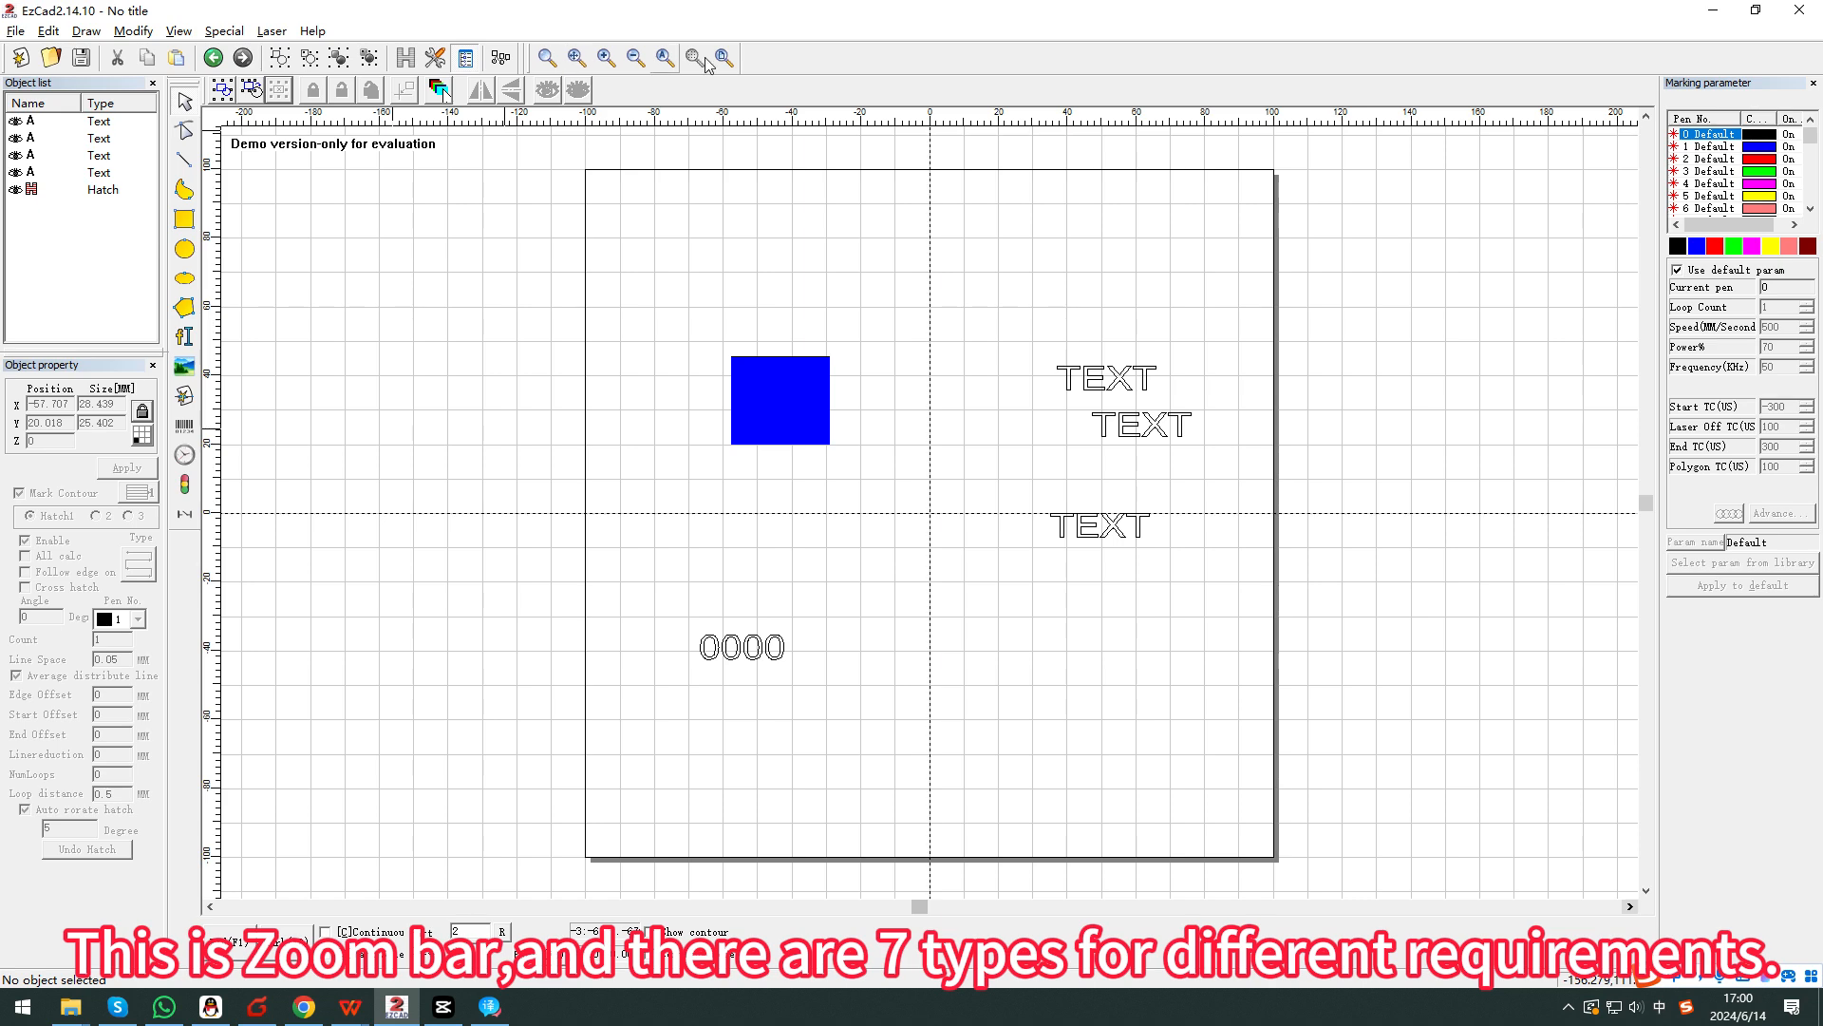
Zoom in and out around the blue hatched square with Zoom window, frame it with a rectangle, and return to the full workspace.
{"action": "left_click", "coordinate": [548, 59]}
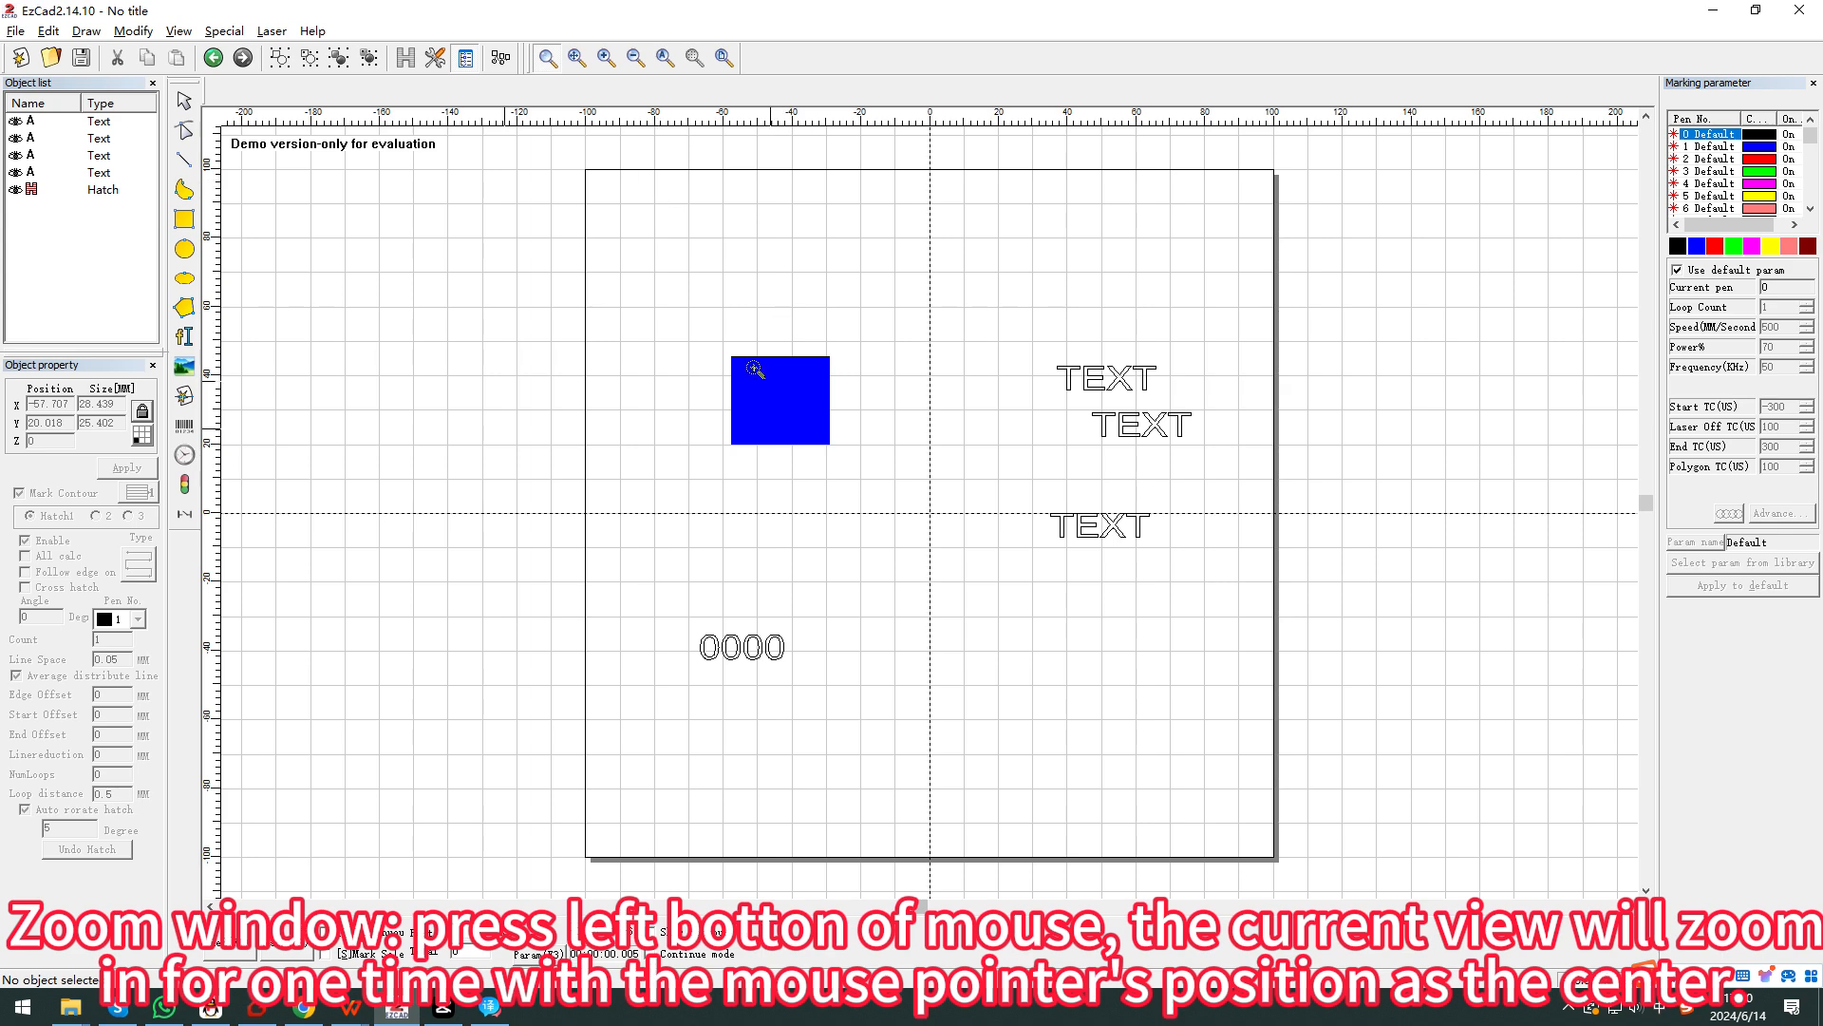
{"action": "left_click", "coordinate": [696, 332]}
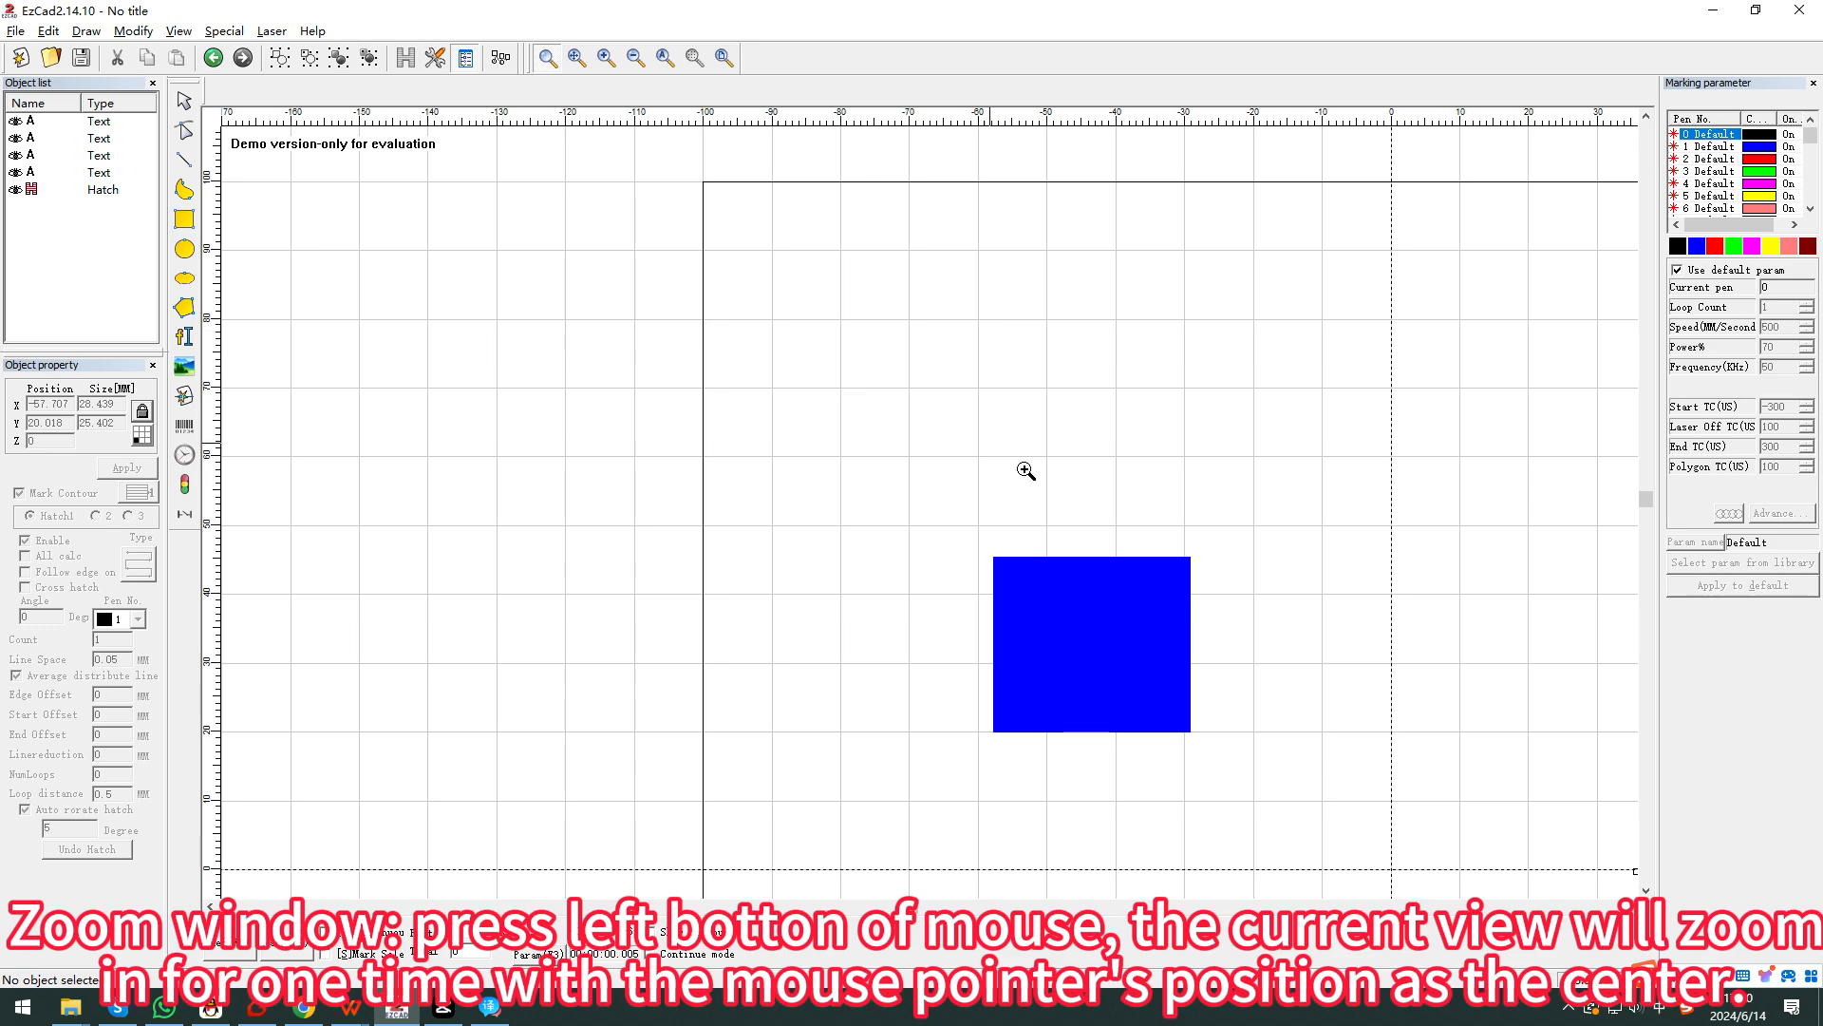
{"action": "right_click", "coordinate": [1145, 602]}
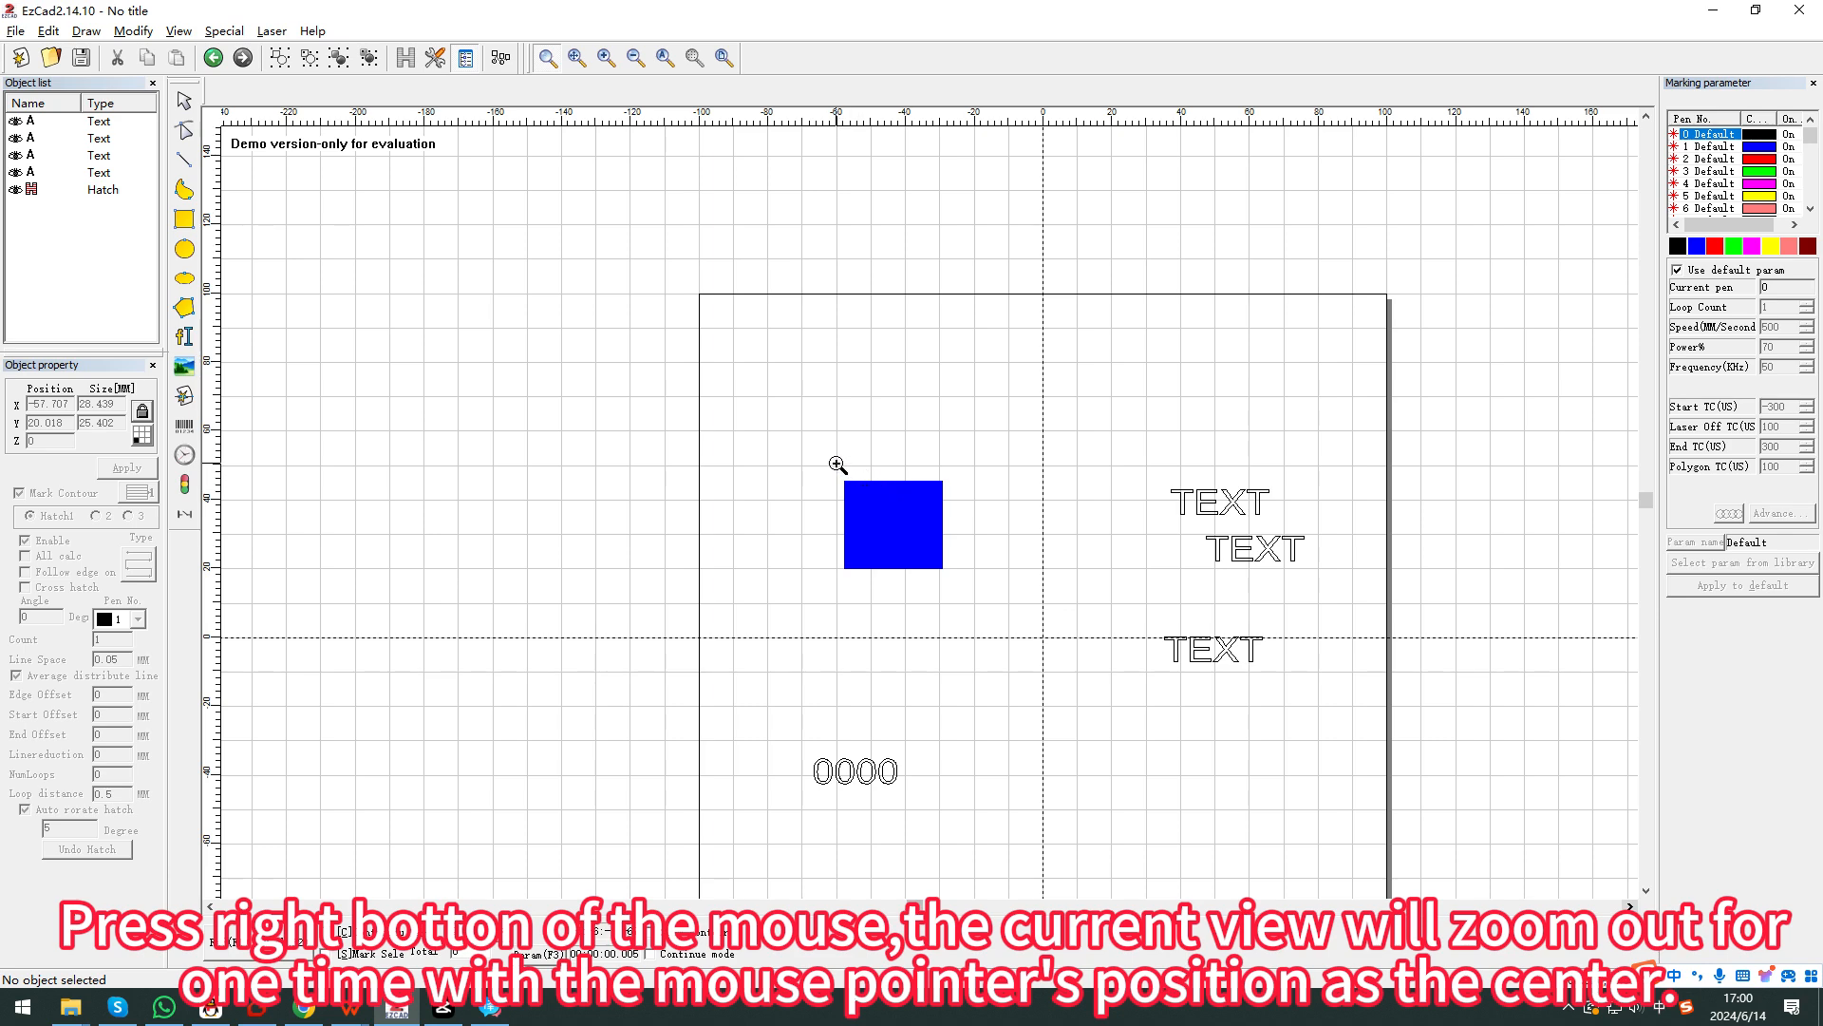
{"action": "mouse_move", "coordinate": [837, 464]}
{"action": "left_mouse_down"}
{"action": "mouse_move", "coordinate": [859, 511]}
{"action": "mouse_move", "coordinate": [965, 582]}
{"action": "left_mouse_up"}
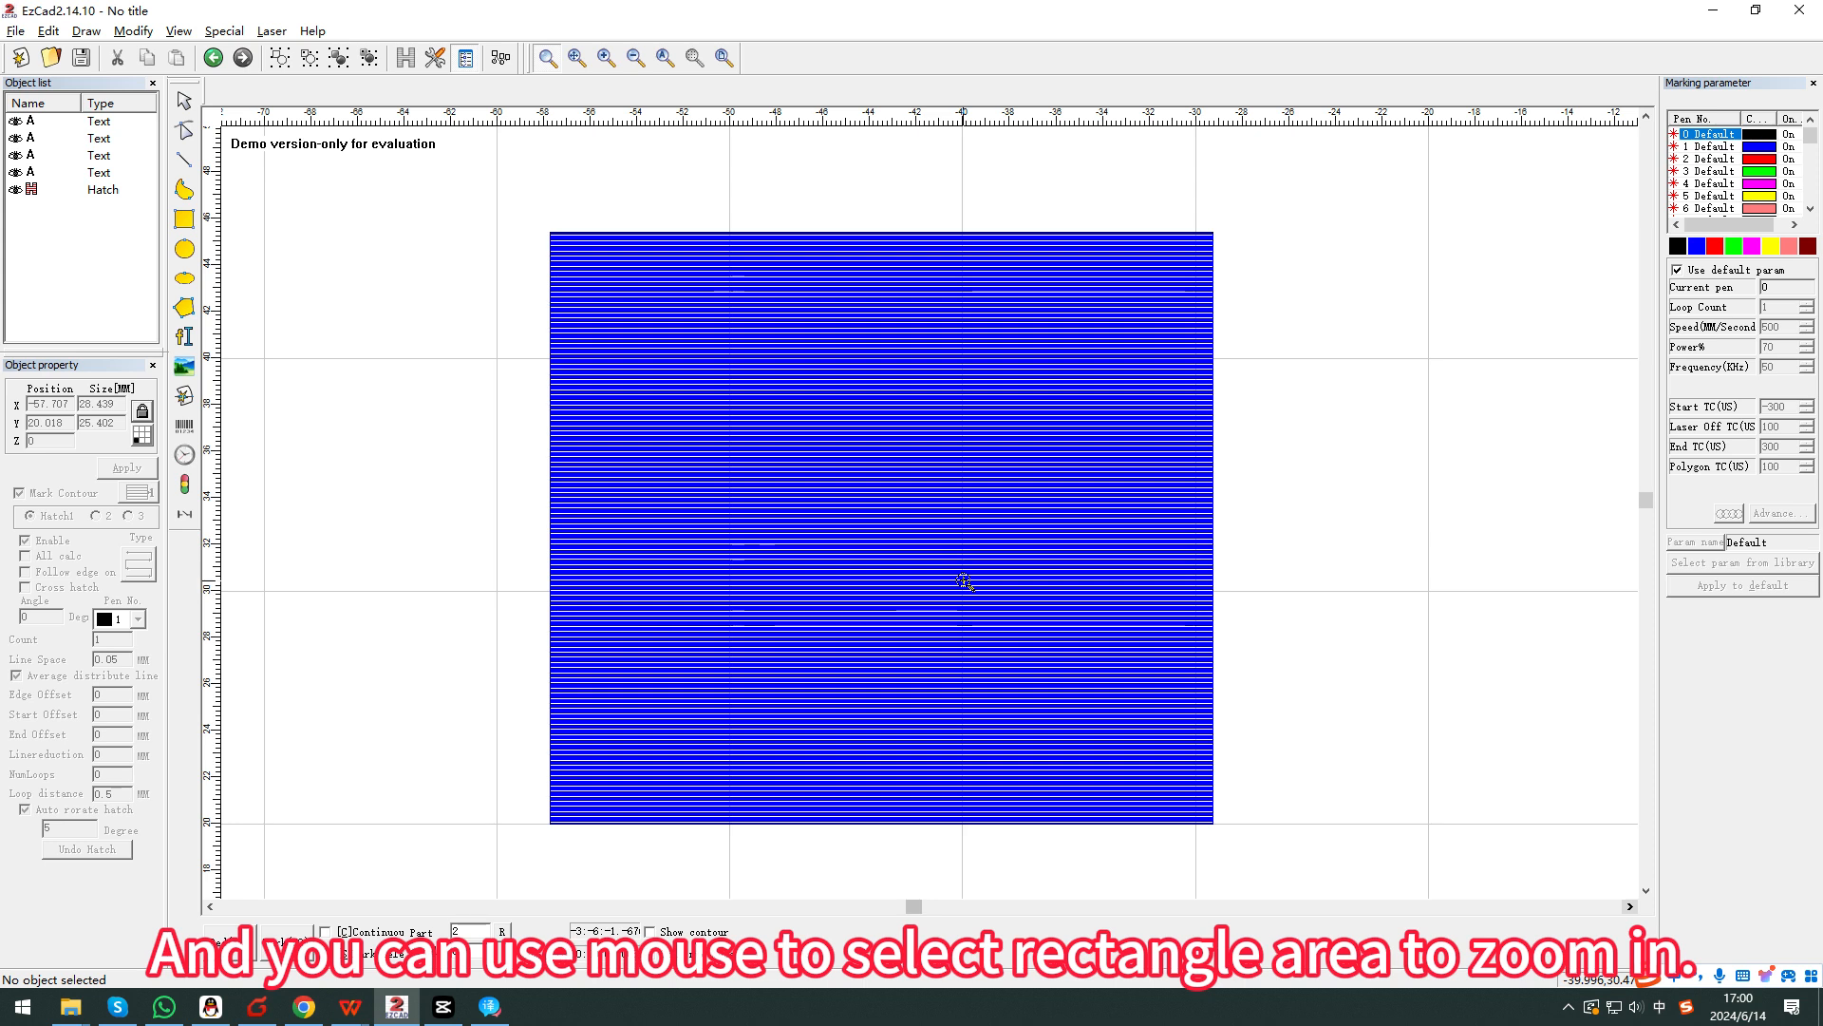
{"action": "right_click", "coordinate": [762, 250]}
{"action": "right_click", "coordinate": [904, 442]}
{"action": "left_click", "coordinate": [723, 55]}
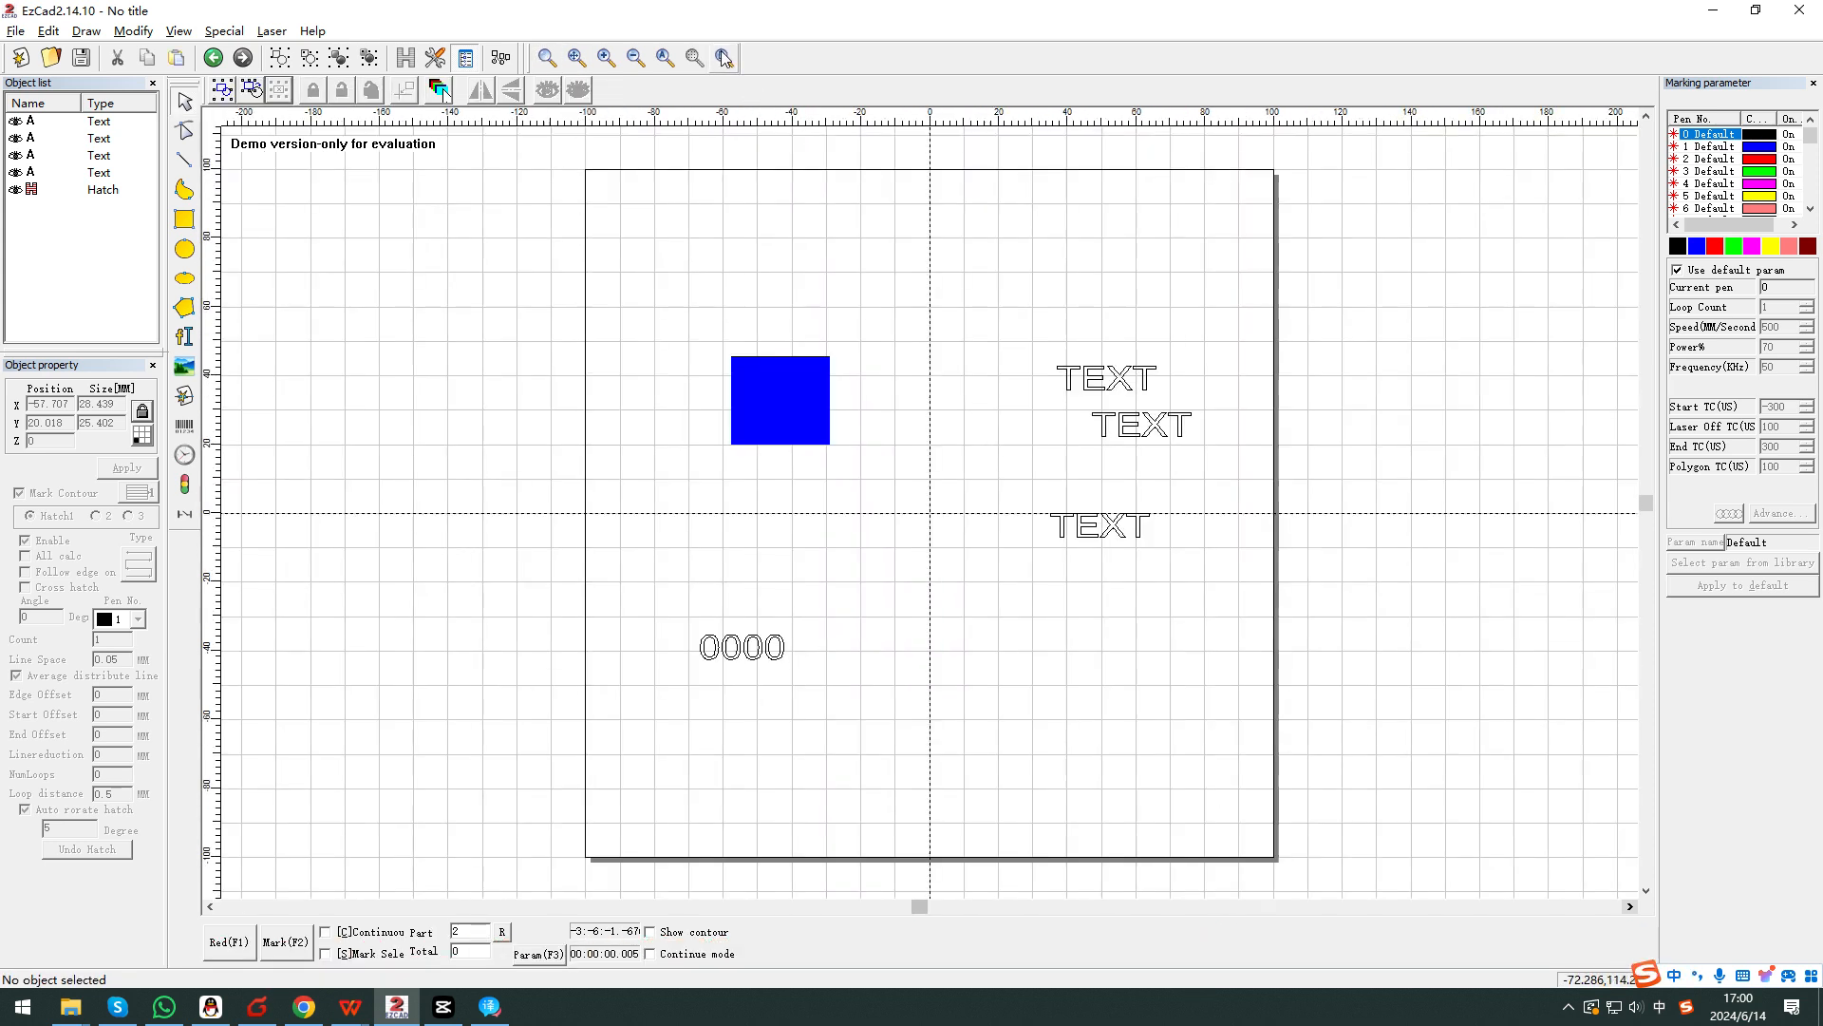
Move the workspace view around with Zoom pan and magnify it by one level.
{"action": "left_click", "coordinate": [576, 57]}
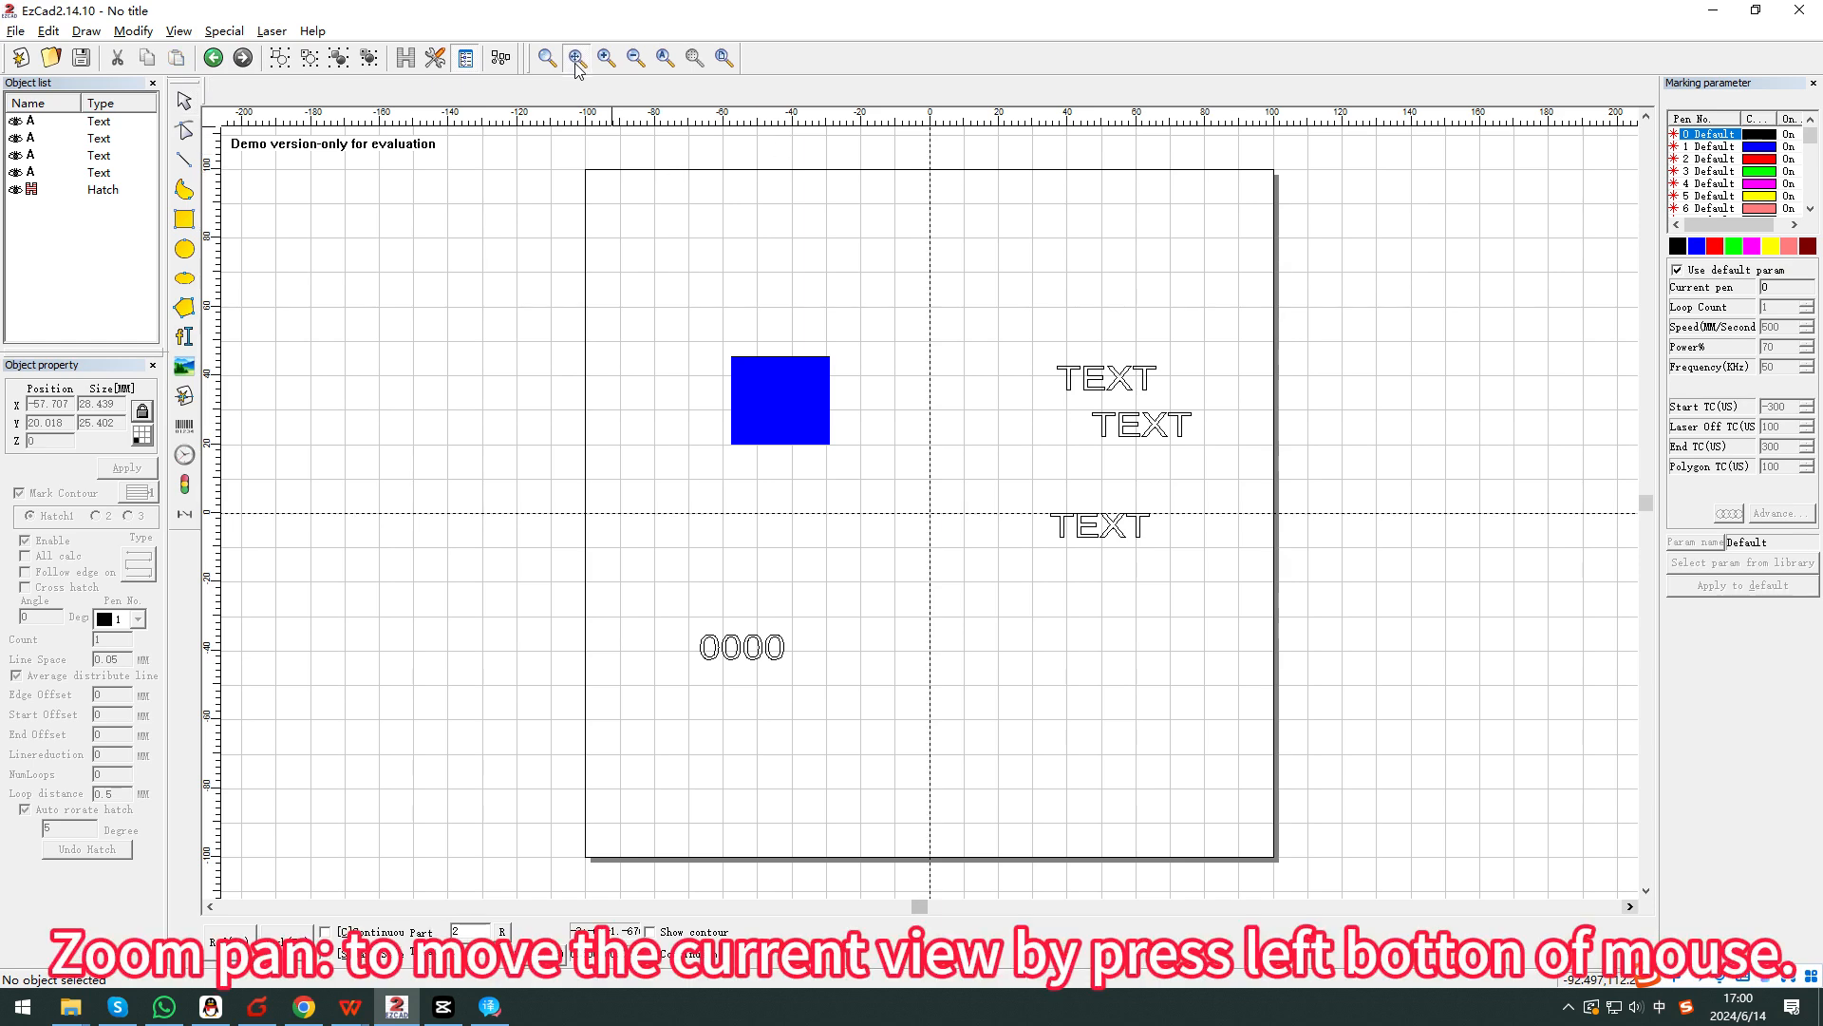
{"action": "left_click_drag", "start_coordinate": [680, 325], "coordinate": [826, 521]}
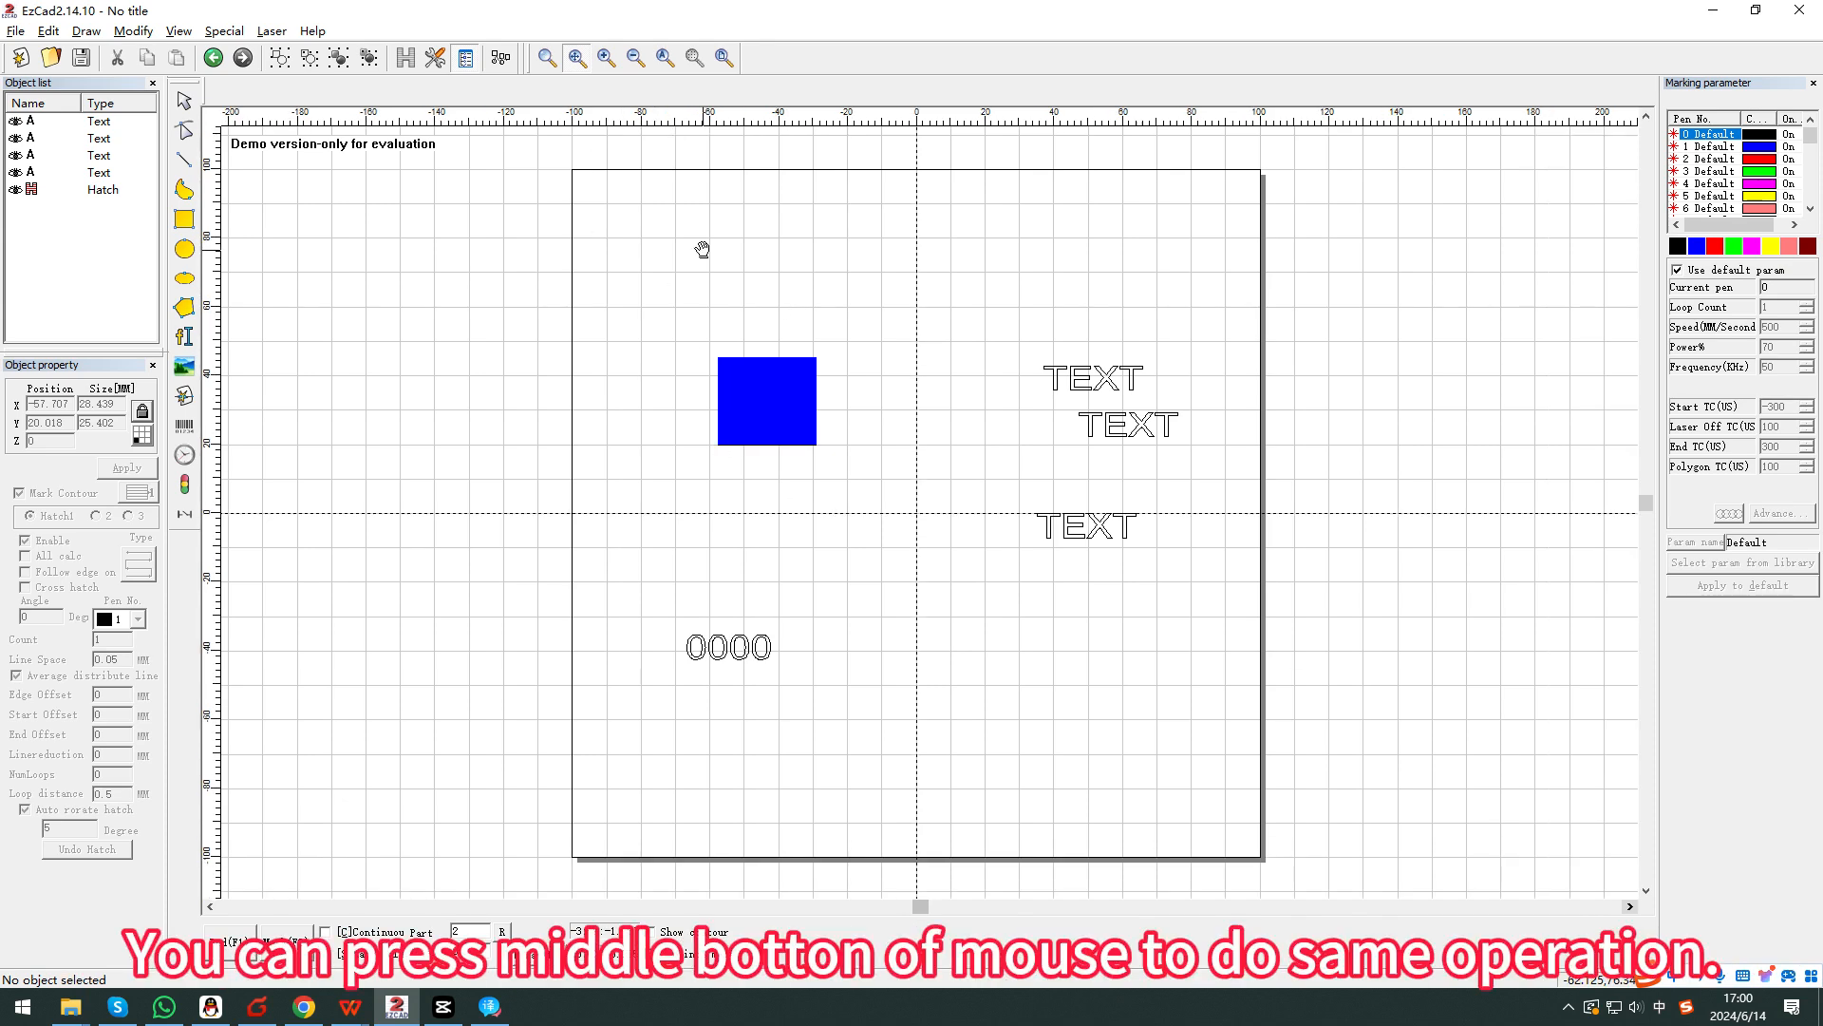
{"action": "middle_click_drag", "start_coordinate": [703, 258], "coordinate": [611, 154]}
{"action": "middle_click_drag", "start_coordinate": [721, 306], "coordinate": [789, 313]}
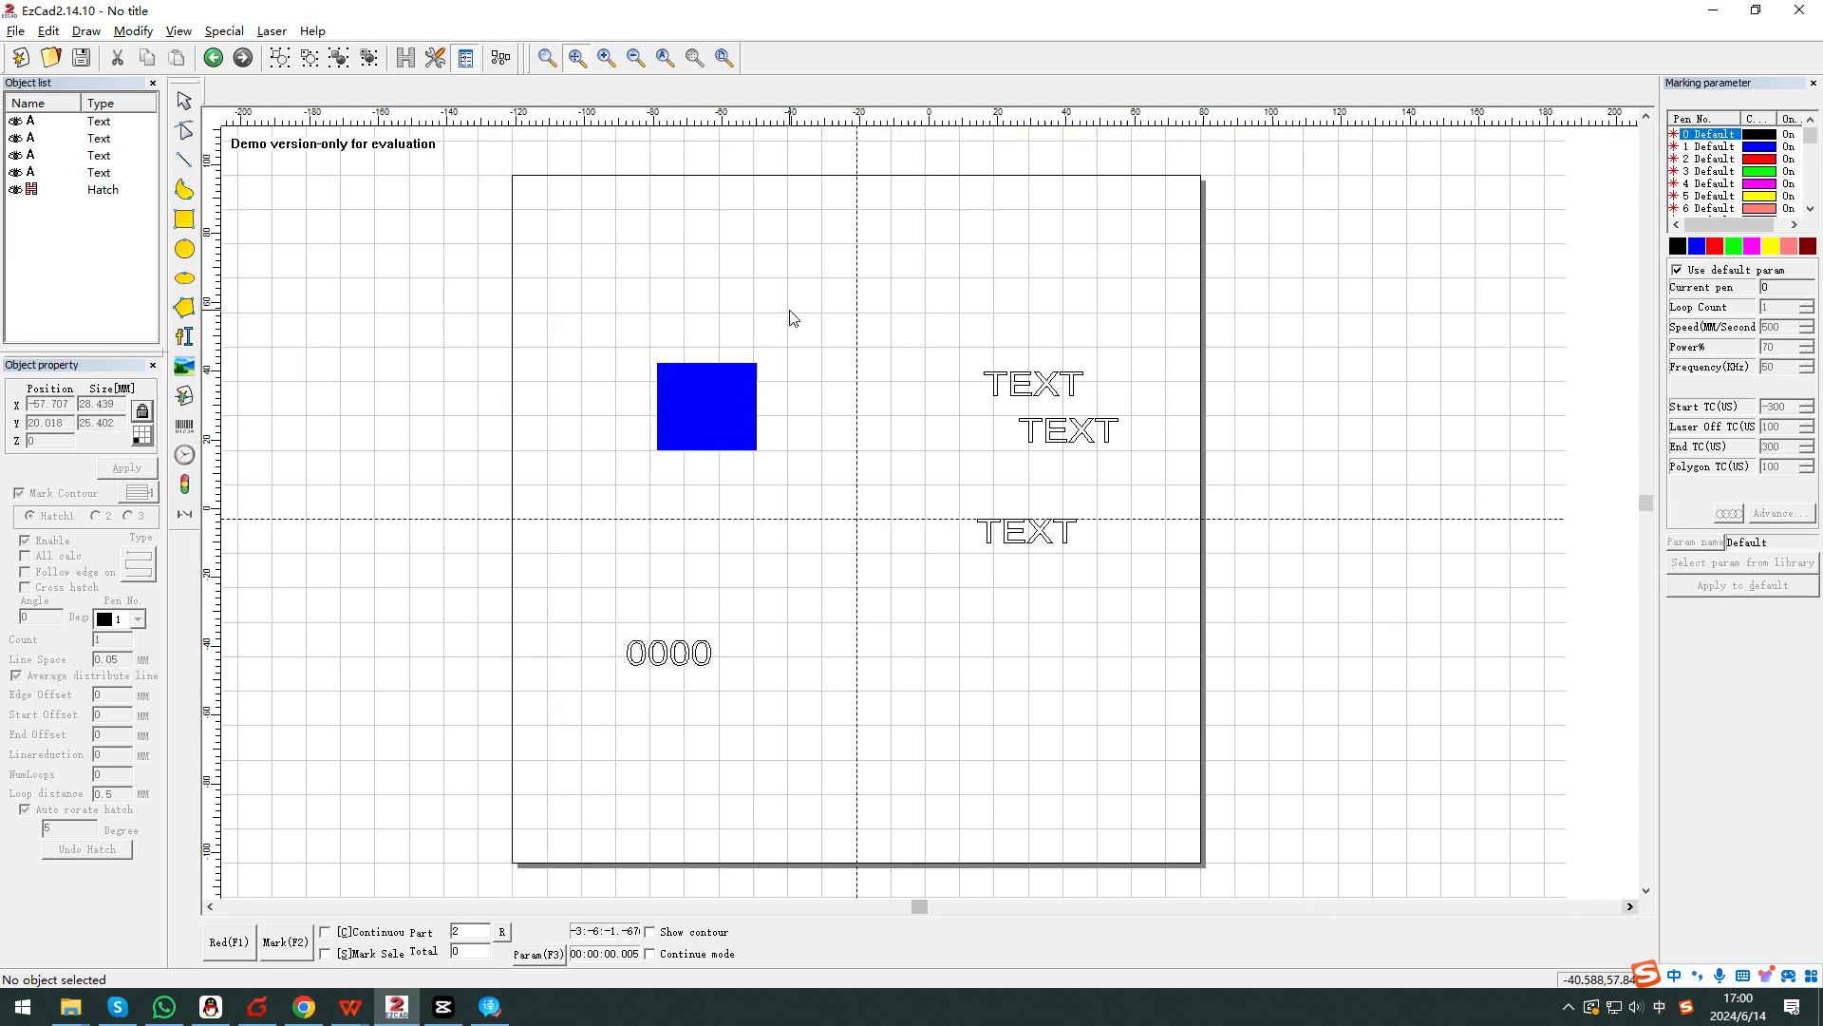
{"action": "left_click", "coordinate": [604, 59]}
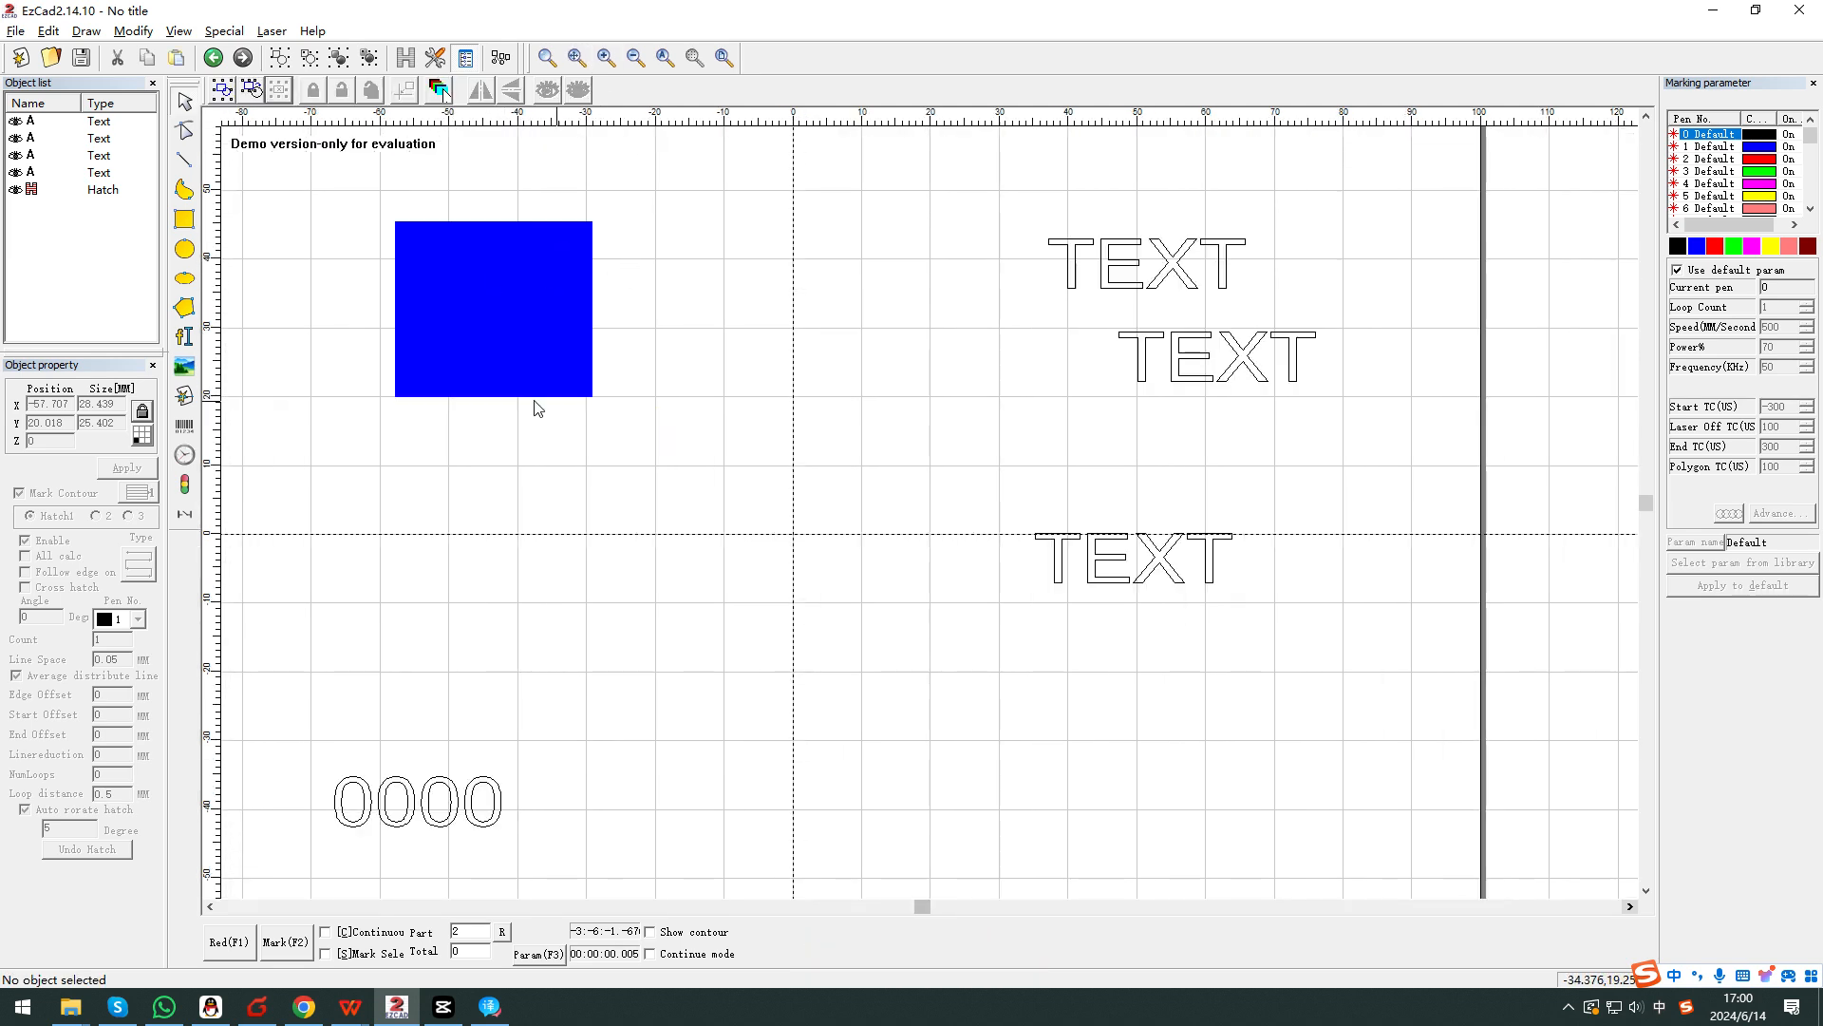
Zoom out by one level, fit all objects with Zoom all, and return to the full workspace view.
{"action": "left_click", "coordinate": [637, 58]}
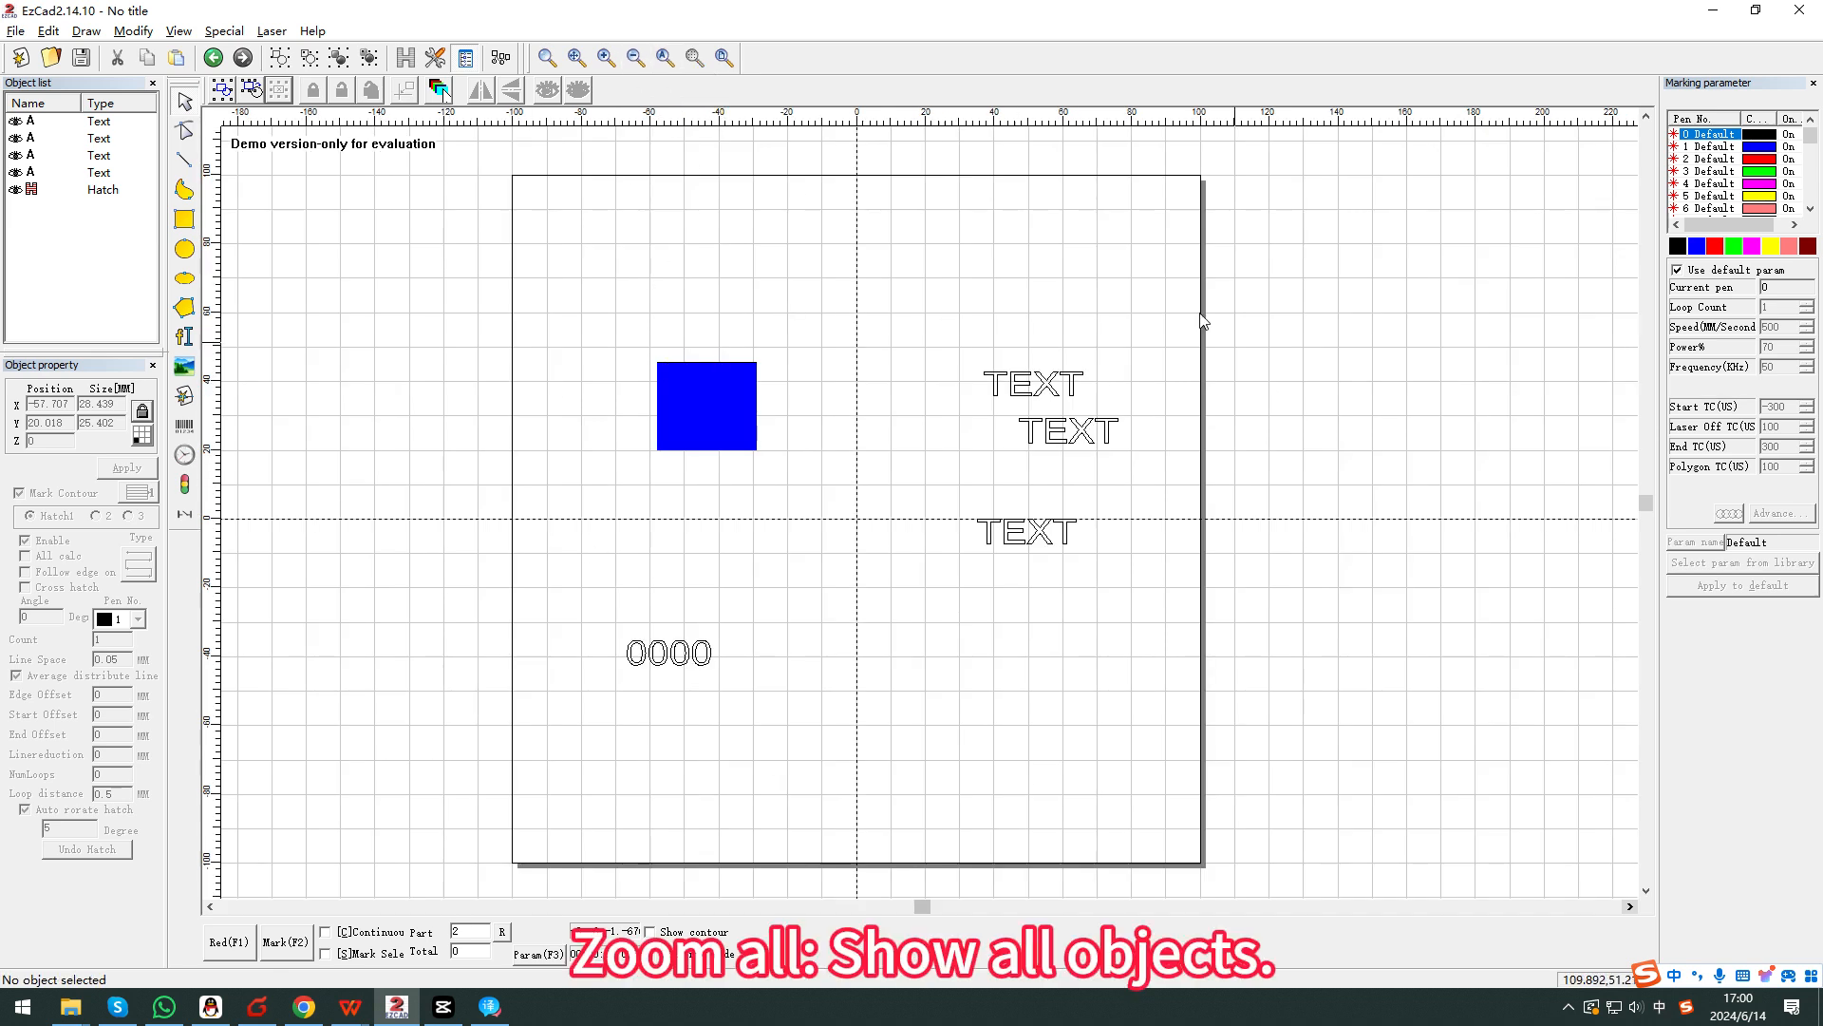
{"action": "left_click", "coordinate": [664, 61]}
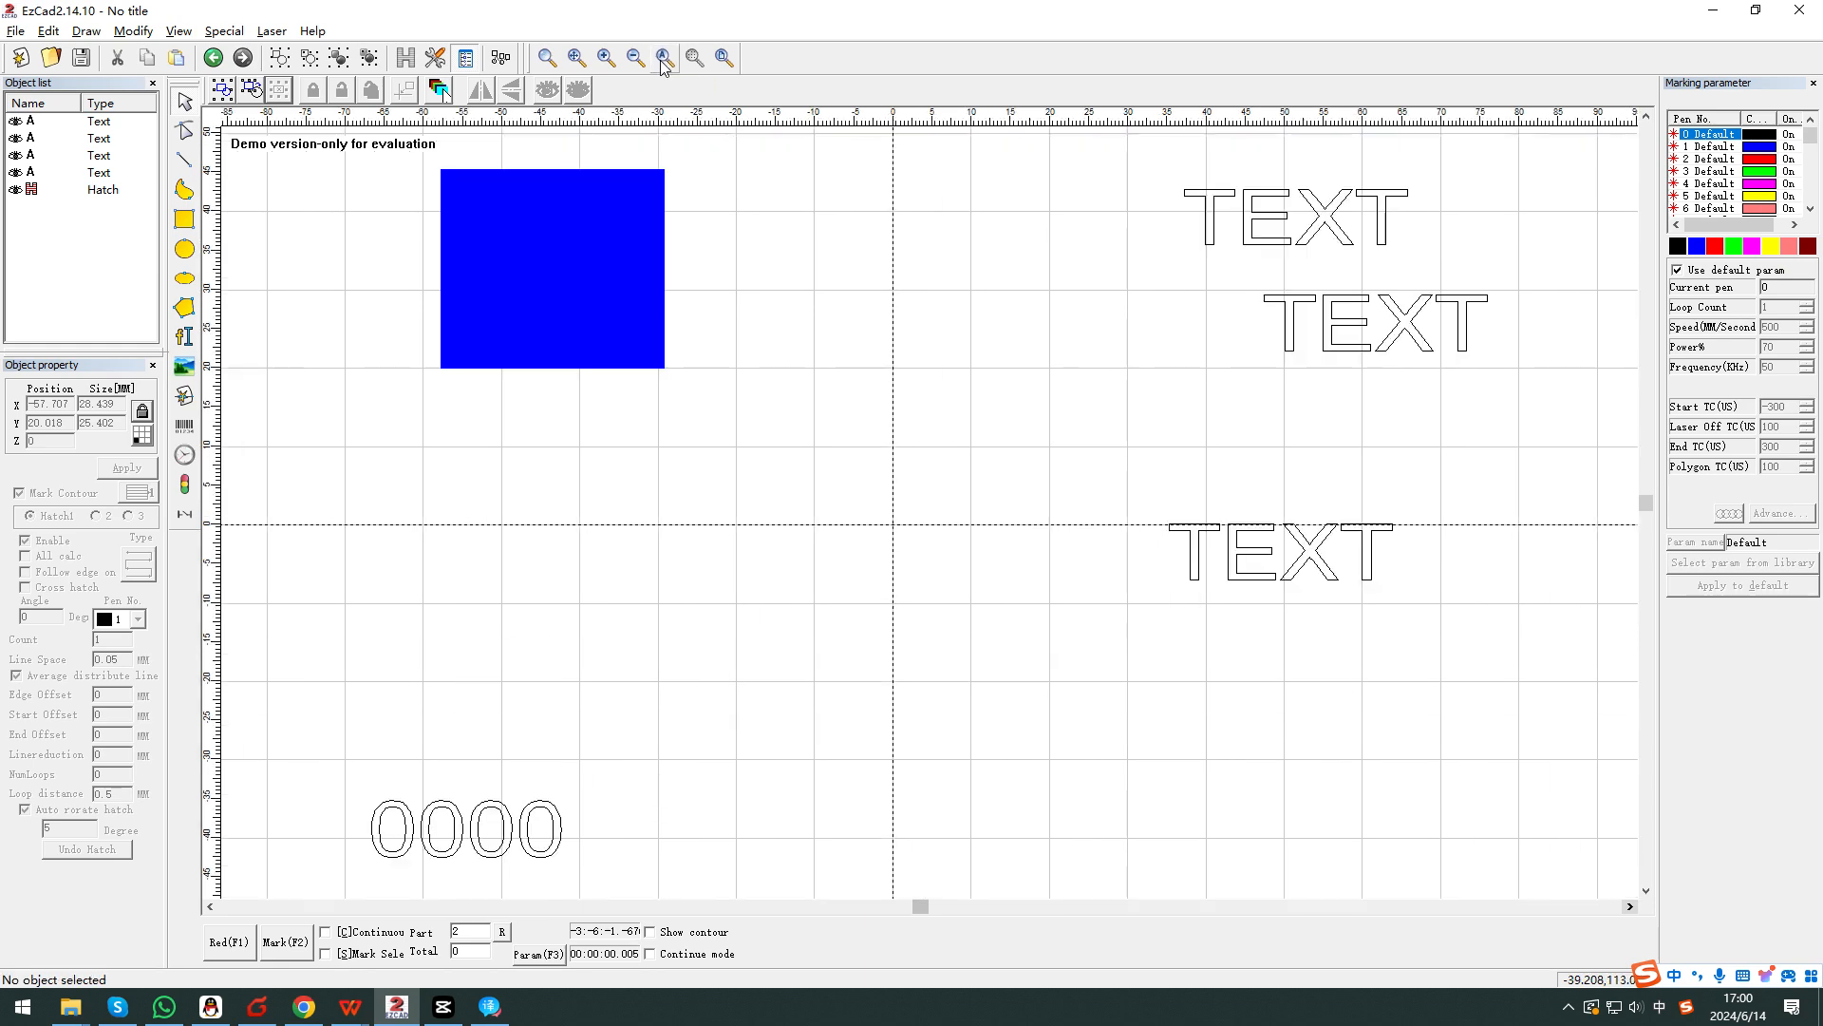
{"action": "left_click", "coordinate": [723, 58]}
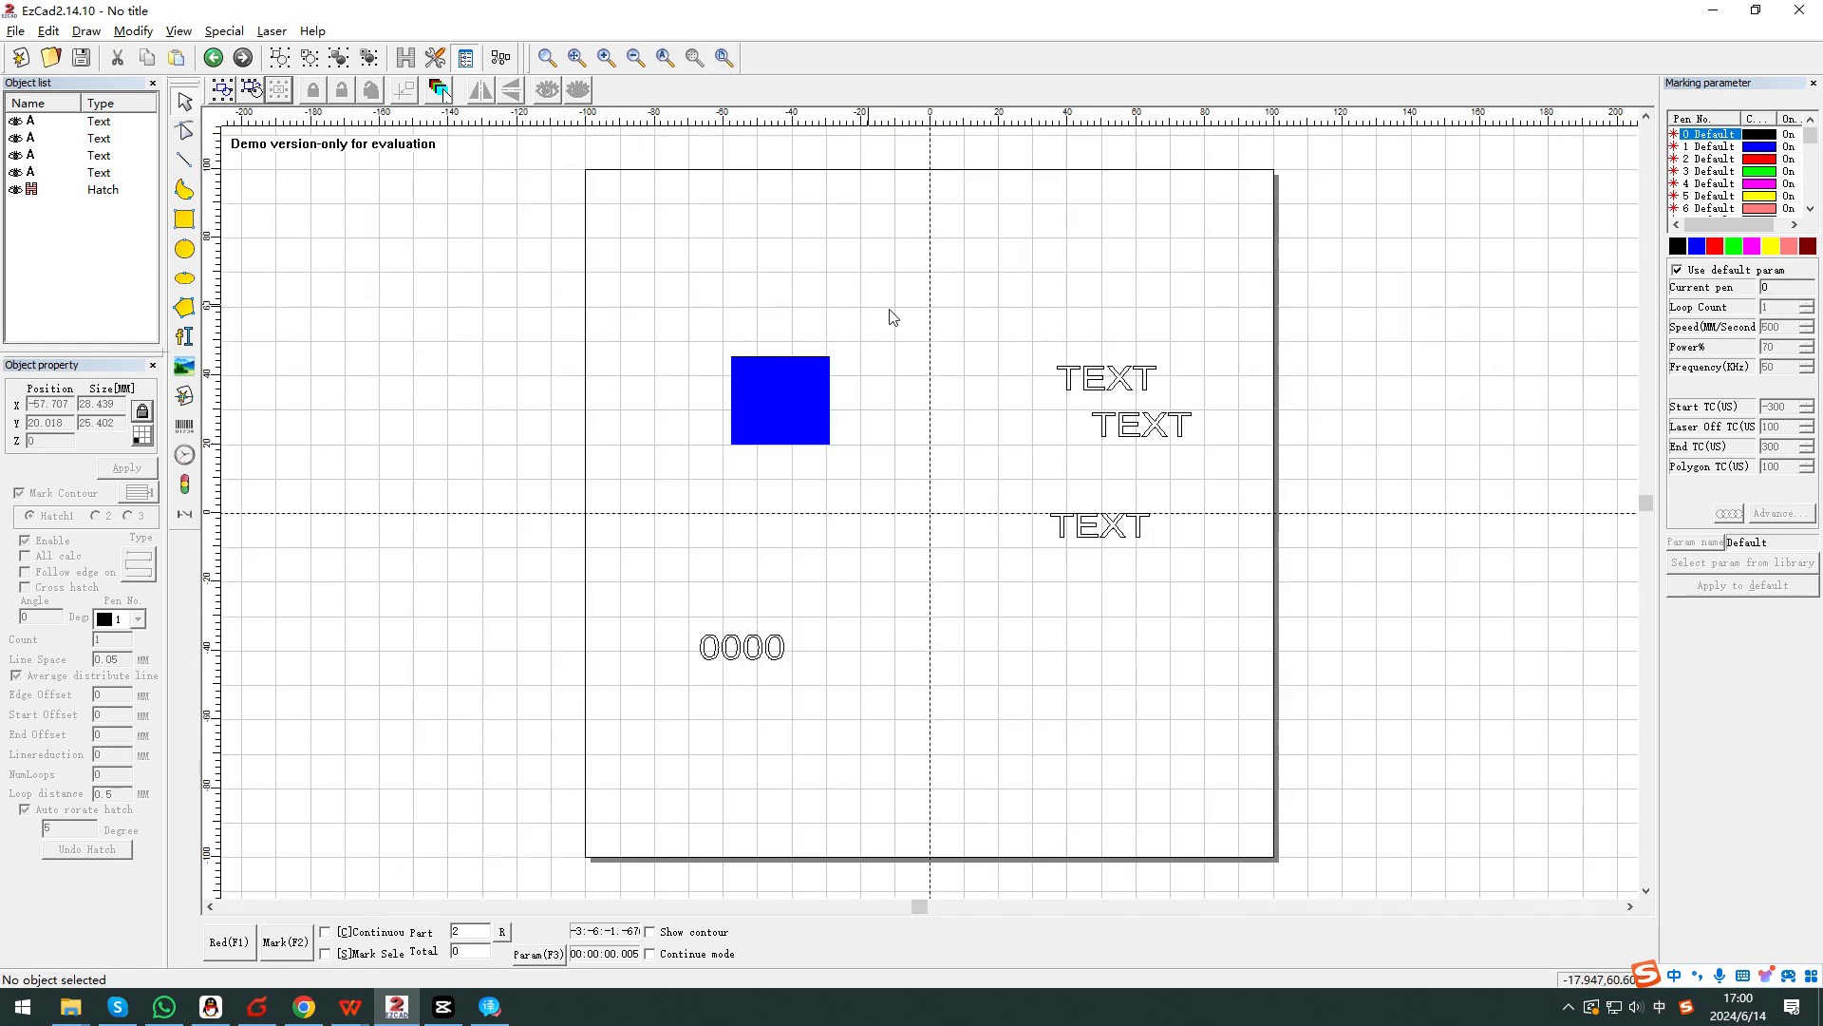
Move the blue hatched square outside the workspace to try Zoom all, and place it back inside the workspace.
{"action": "left_click", "coordinate": [778, 395]}
{"action": "left_click_drag", "start_coordinate": [777, 396], "coordinate": [308, 369]}
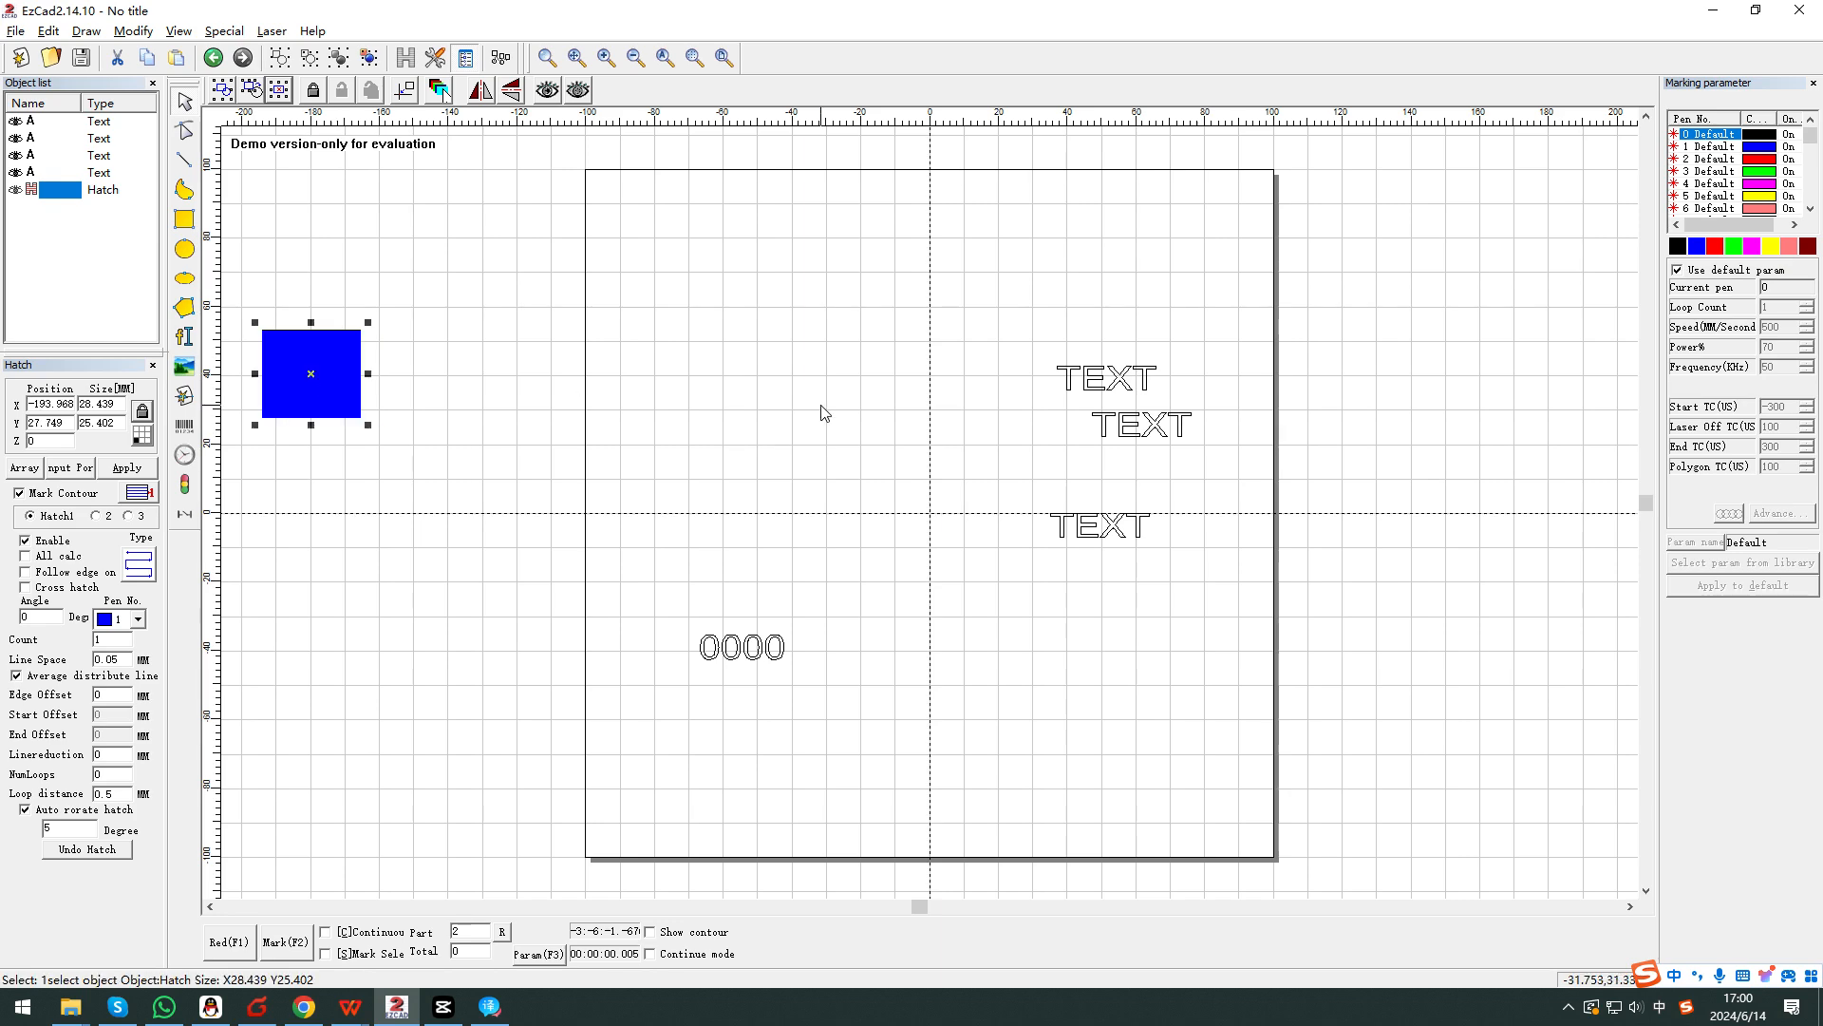
{"action": "left_click", "coordinate": [666, 60]}
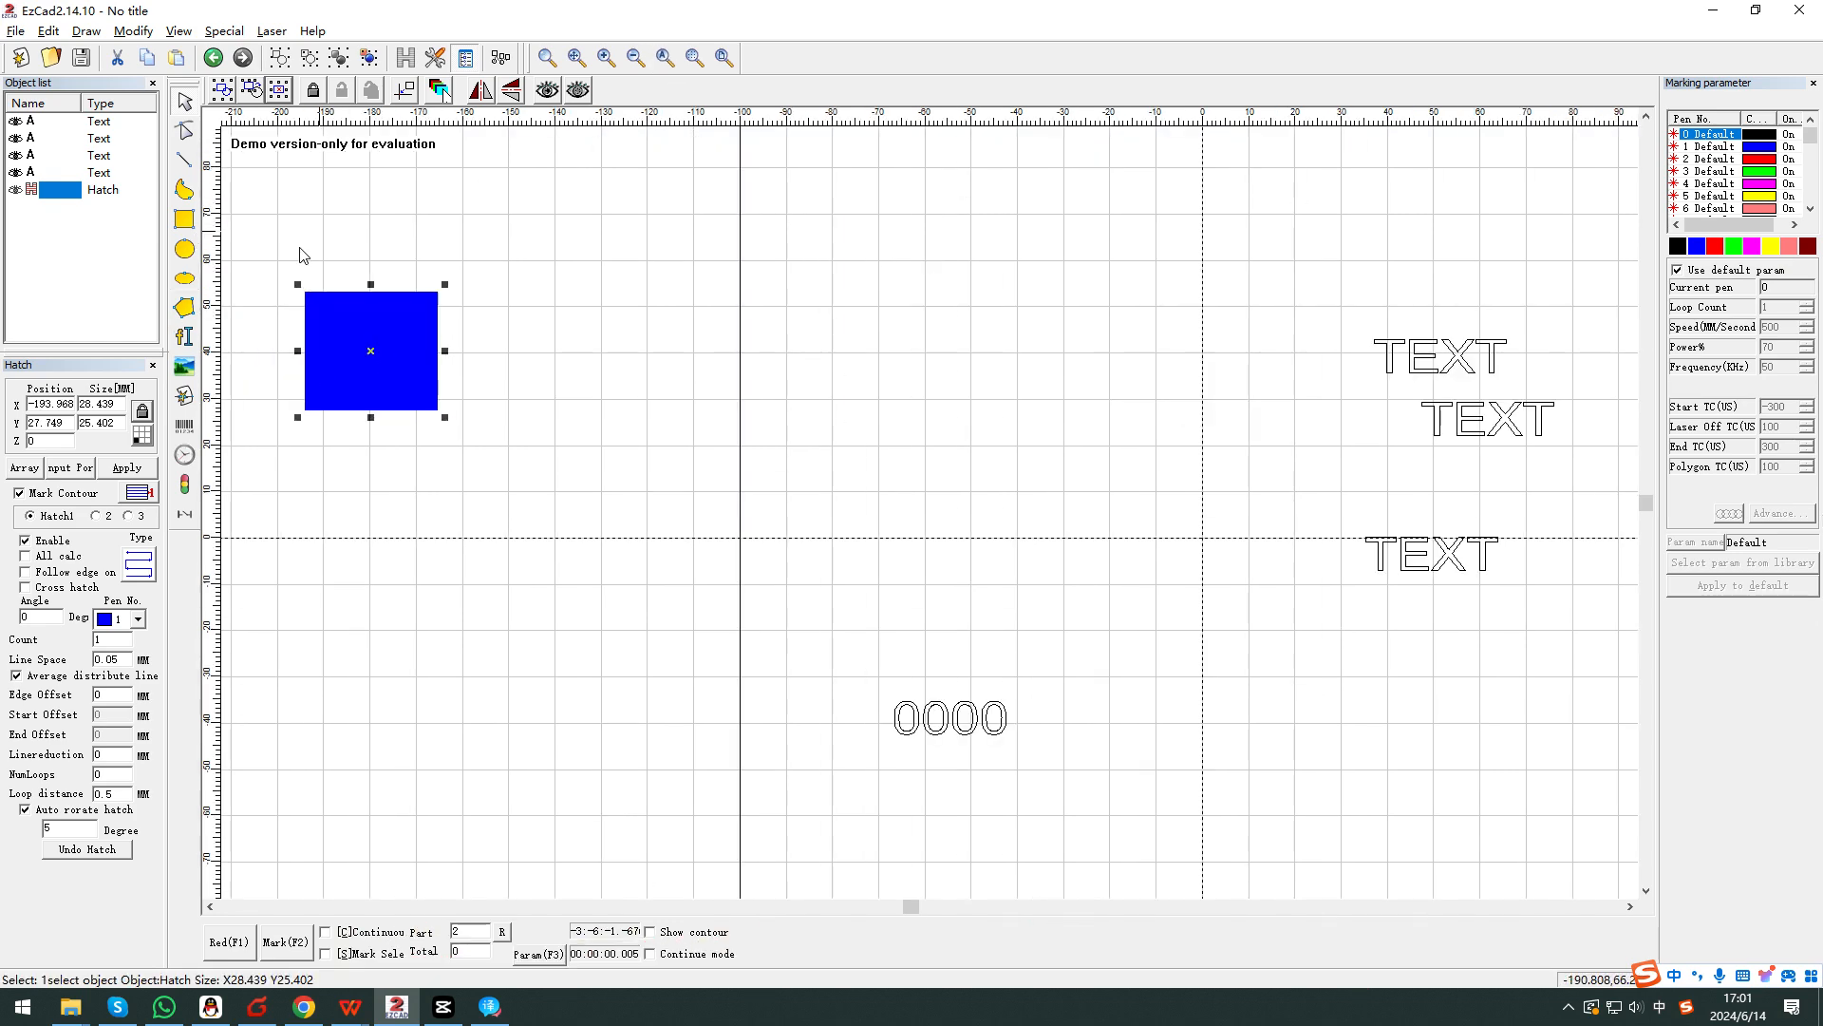
{"action": "left_click", "coordinate": [724, 62]}
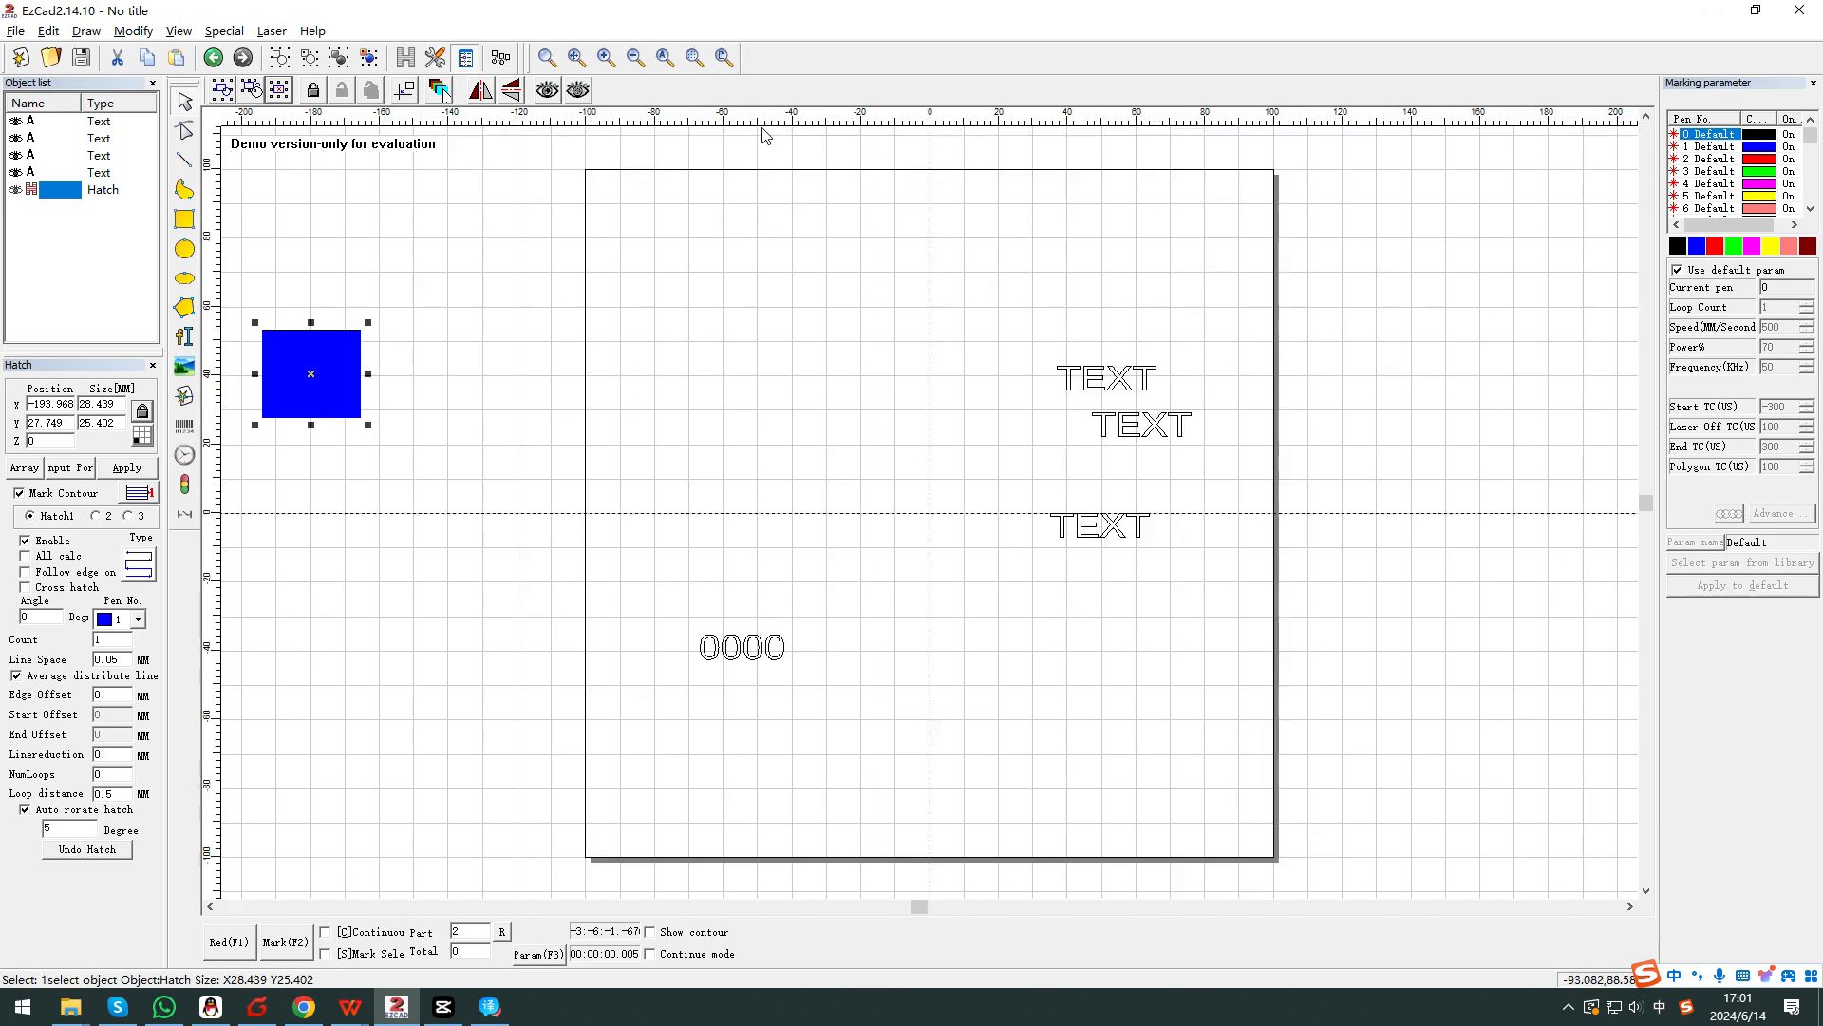
{"action": "left_click_drag", "start_coordinate": [314, 370], "coordinate": [718, 348]}
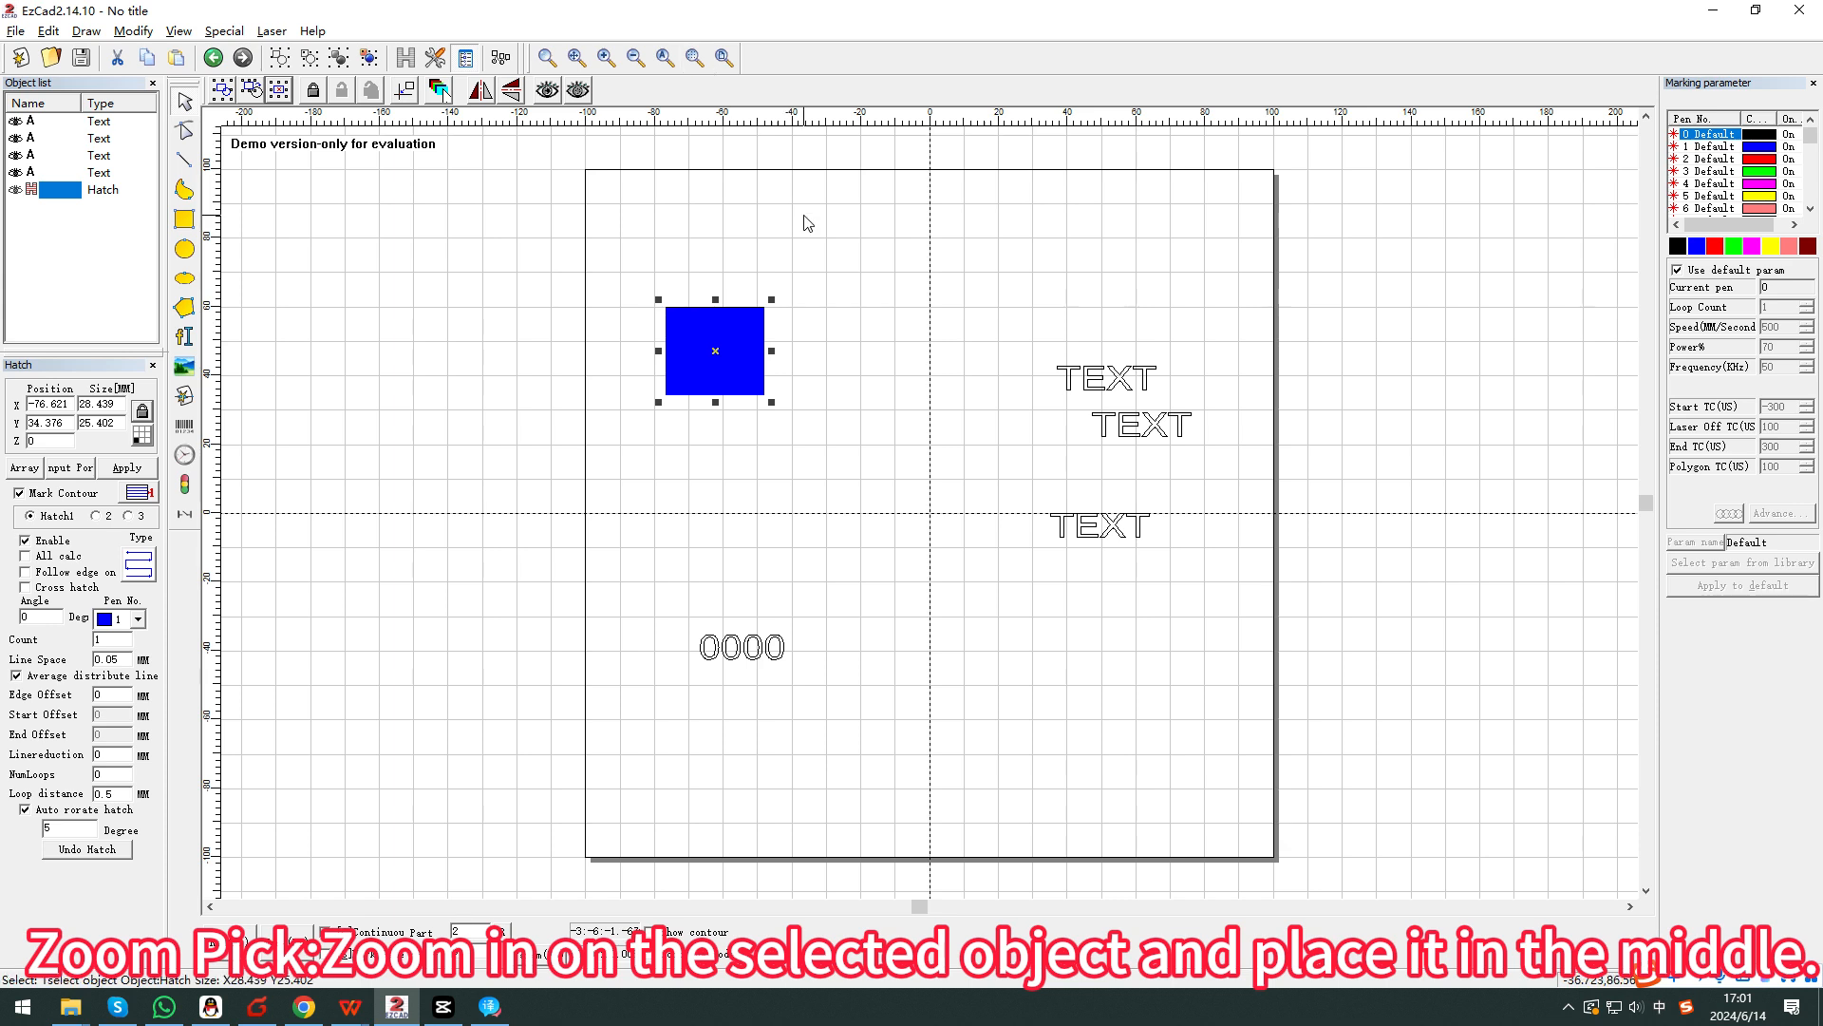
Select the uppermost TEXT object, magnify it with Zoom Pick, and return to the full workspace view.
{"action": "left_click", "coordinate": [695, 59]}
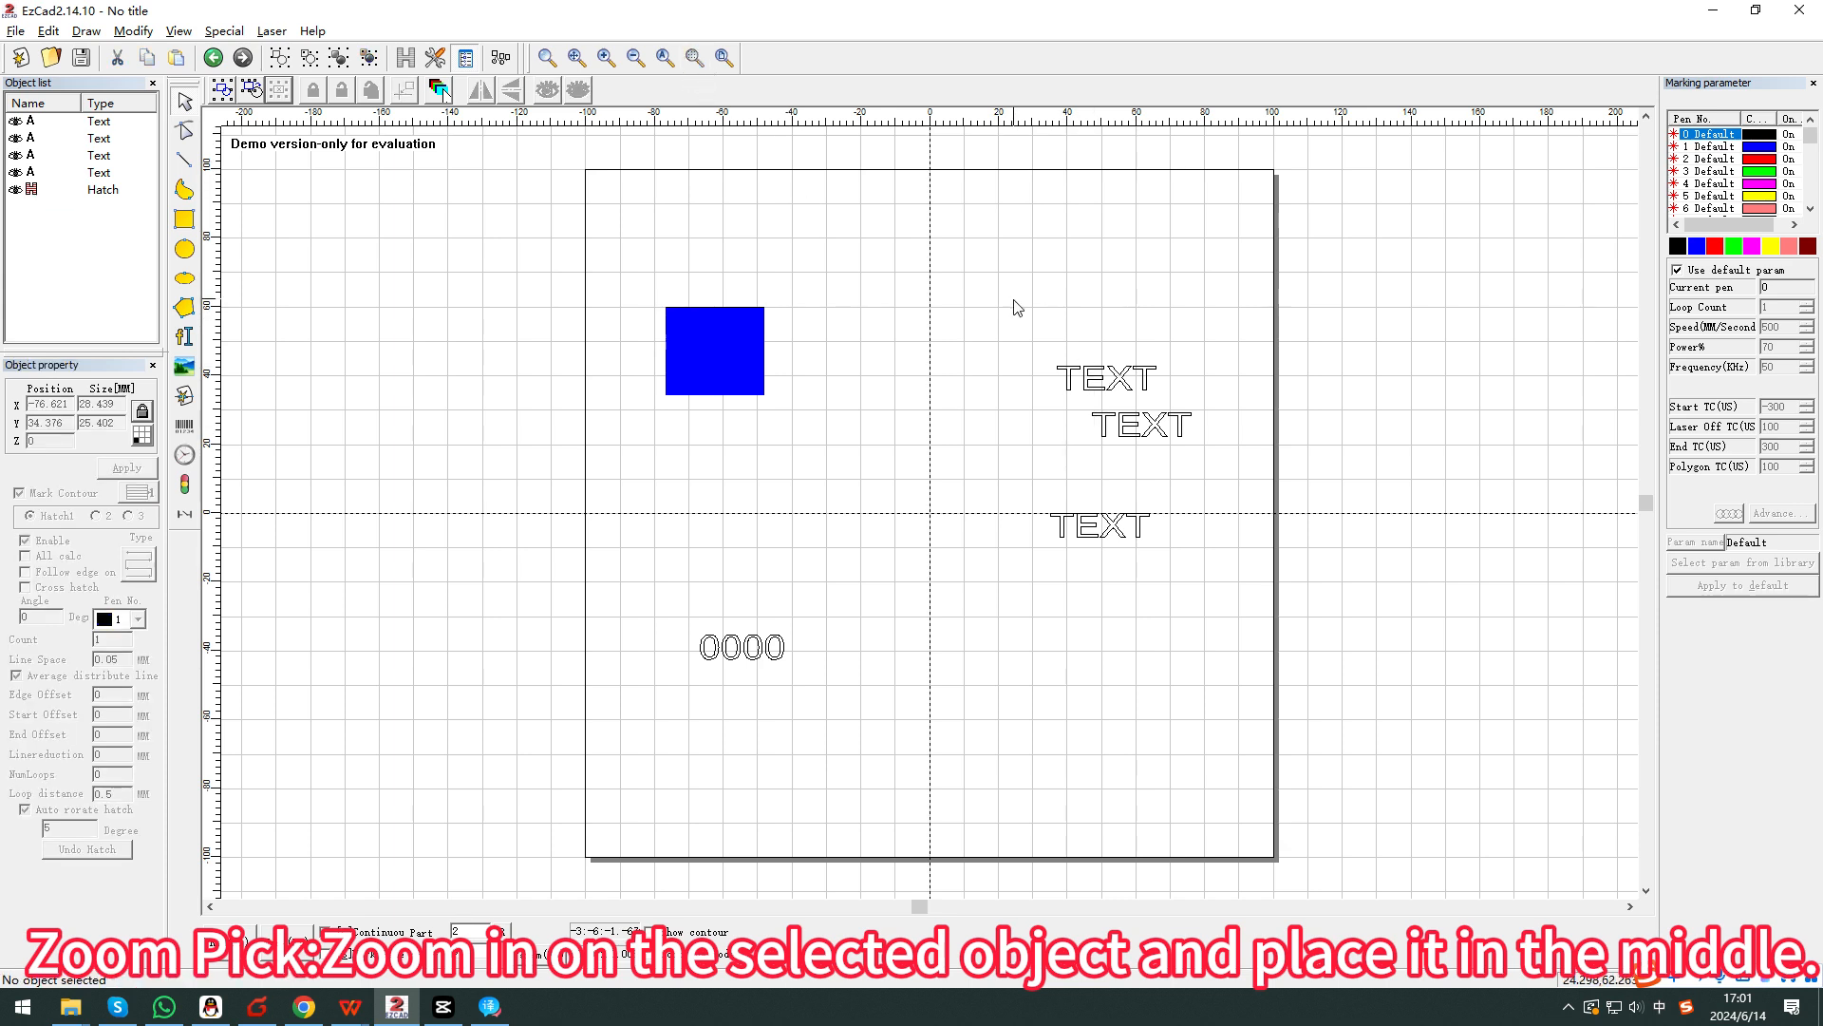
{"action": "left_click_drag", "start_coordinate": [1017, 307], "coordinate": [1194, 408]}
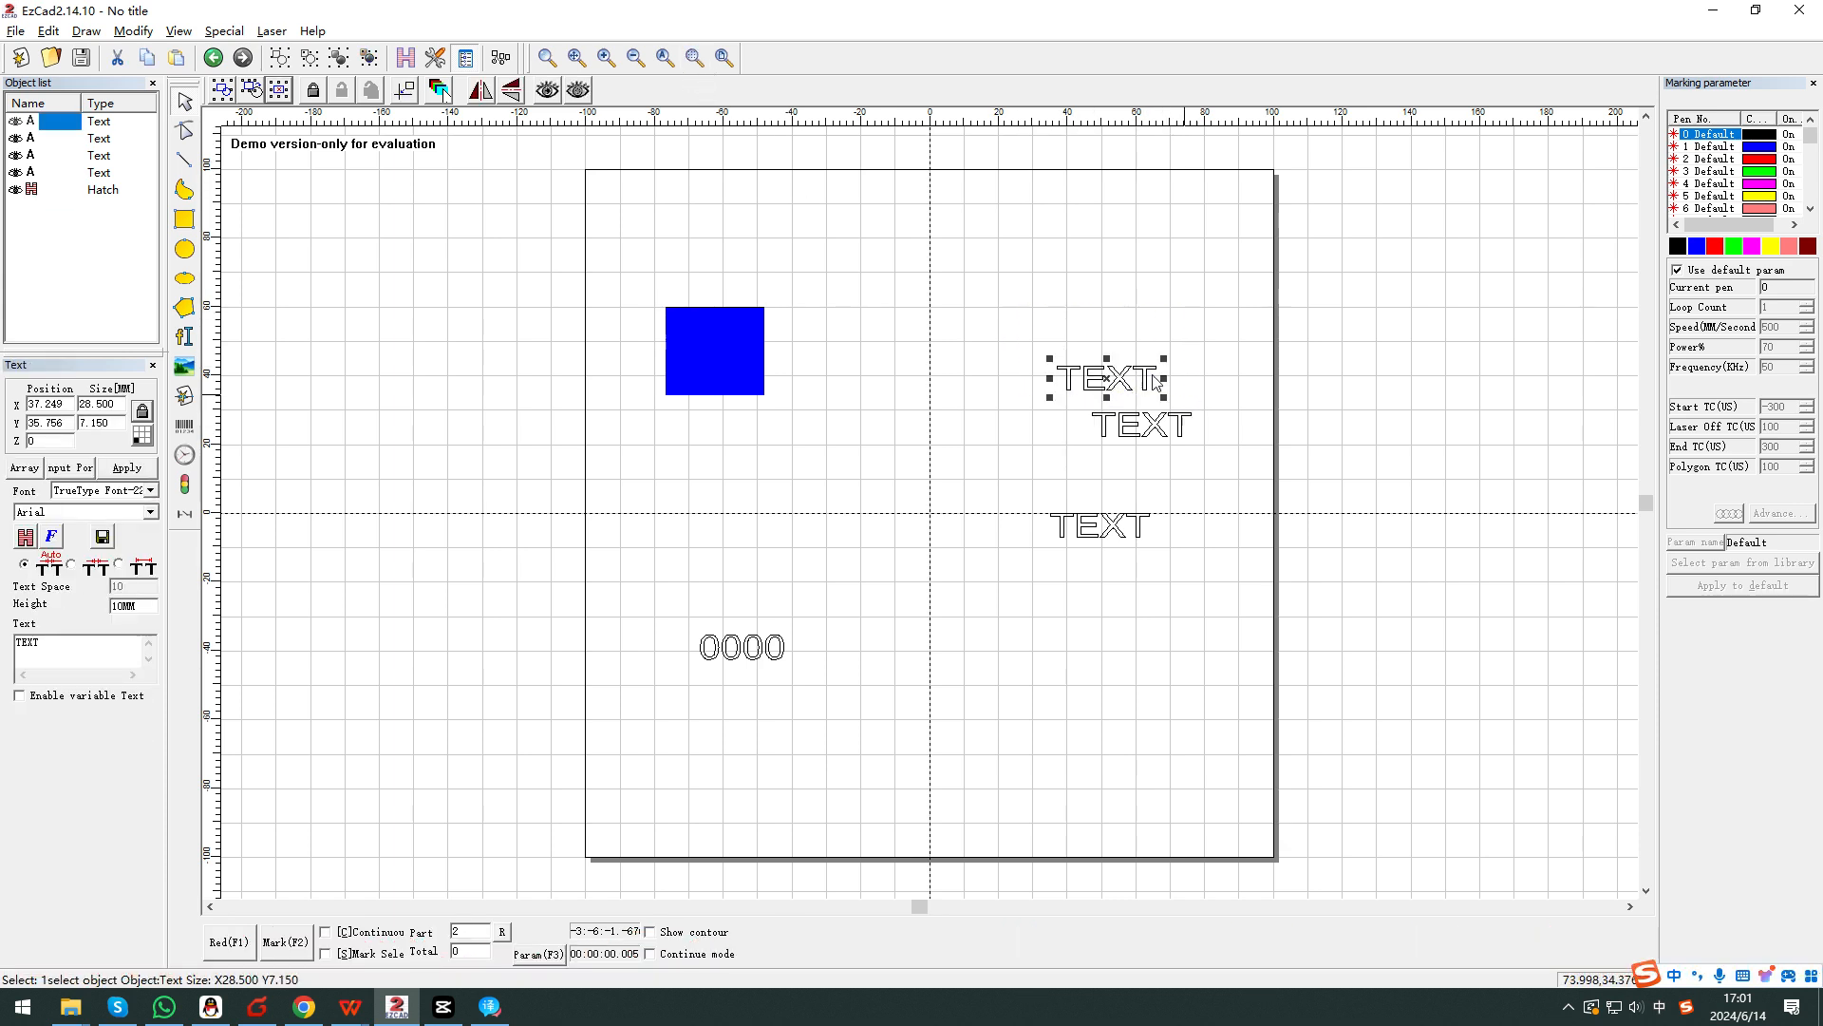
{"action": "left_click", "coordinate": [694, 57]}
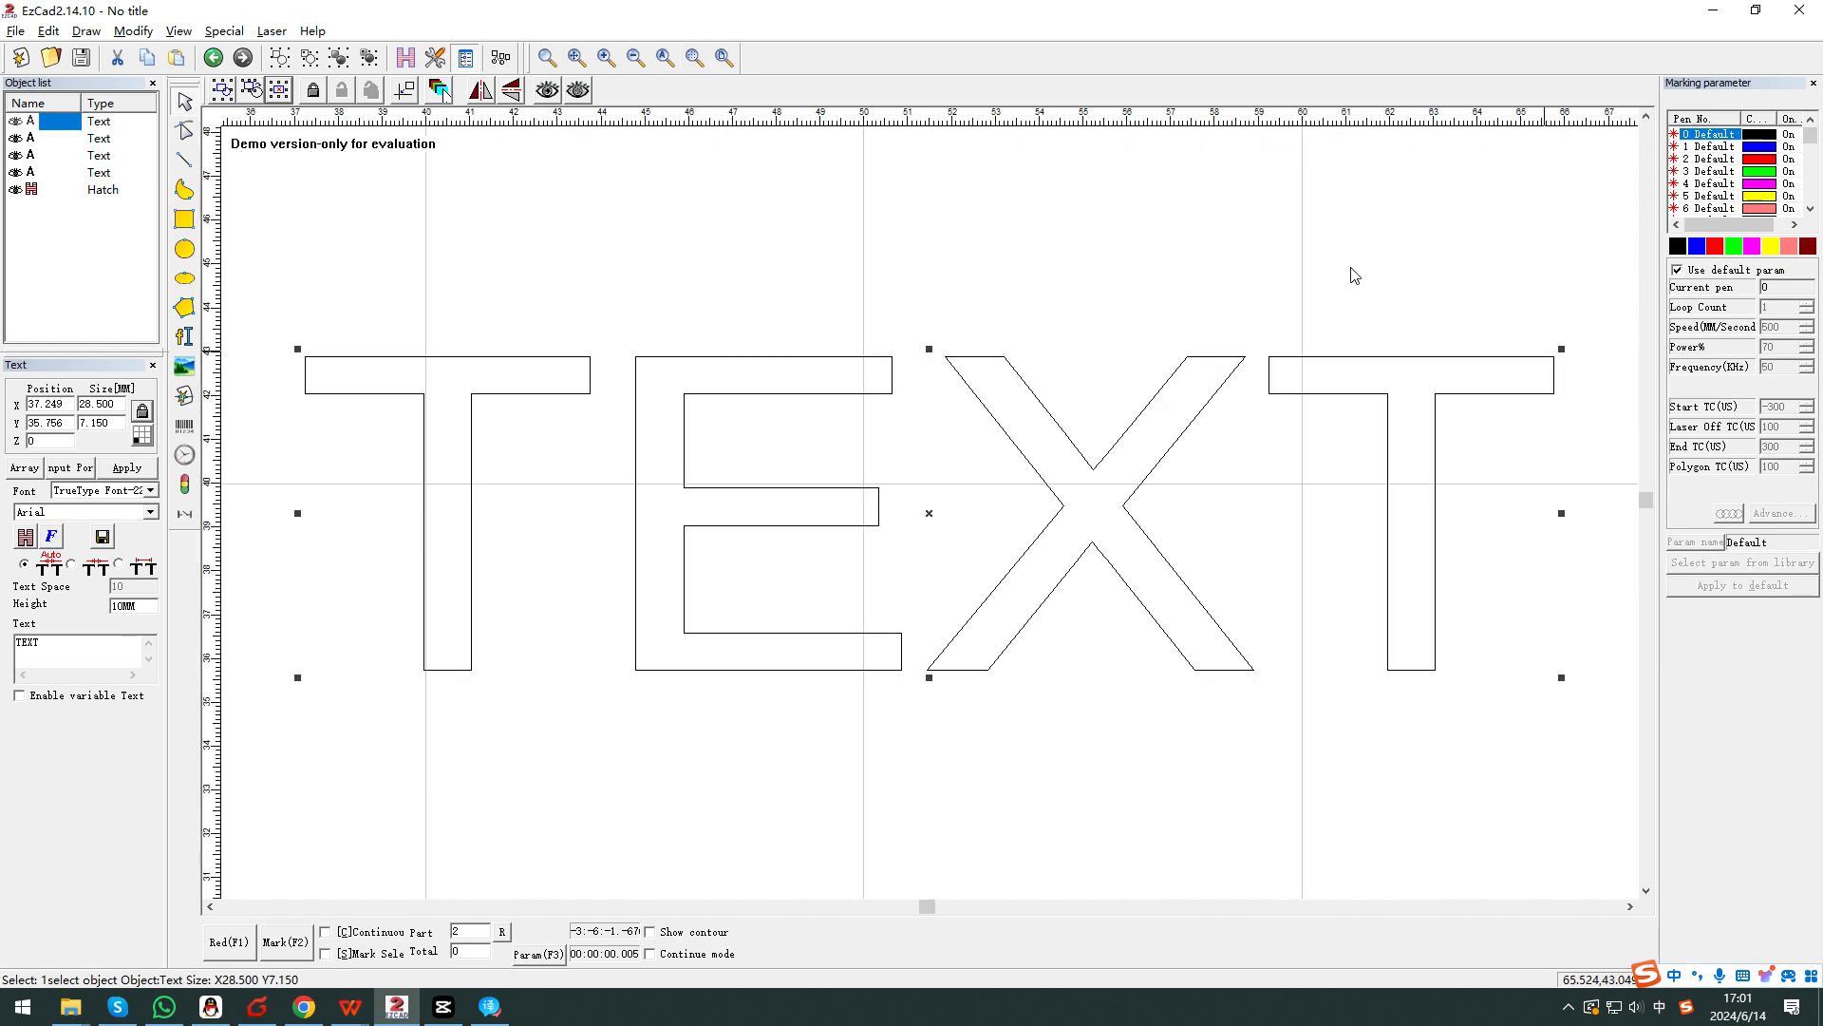
{"action": "left_click", "coordinate": [722, 61]}
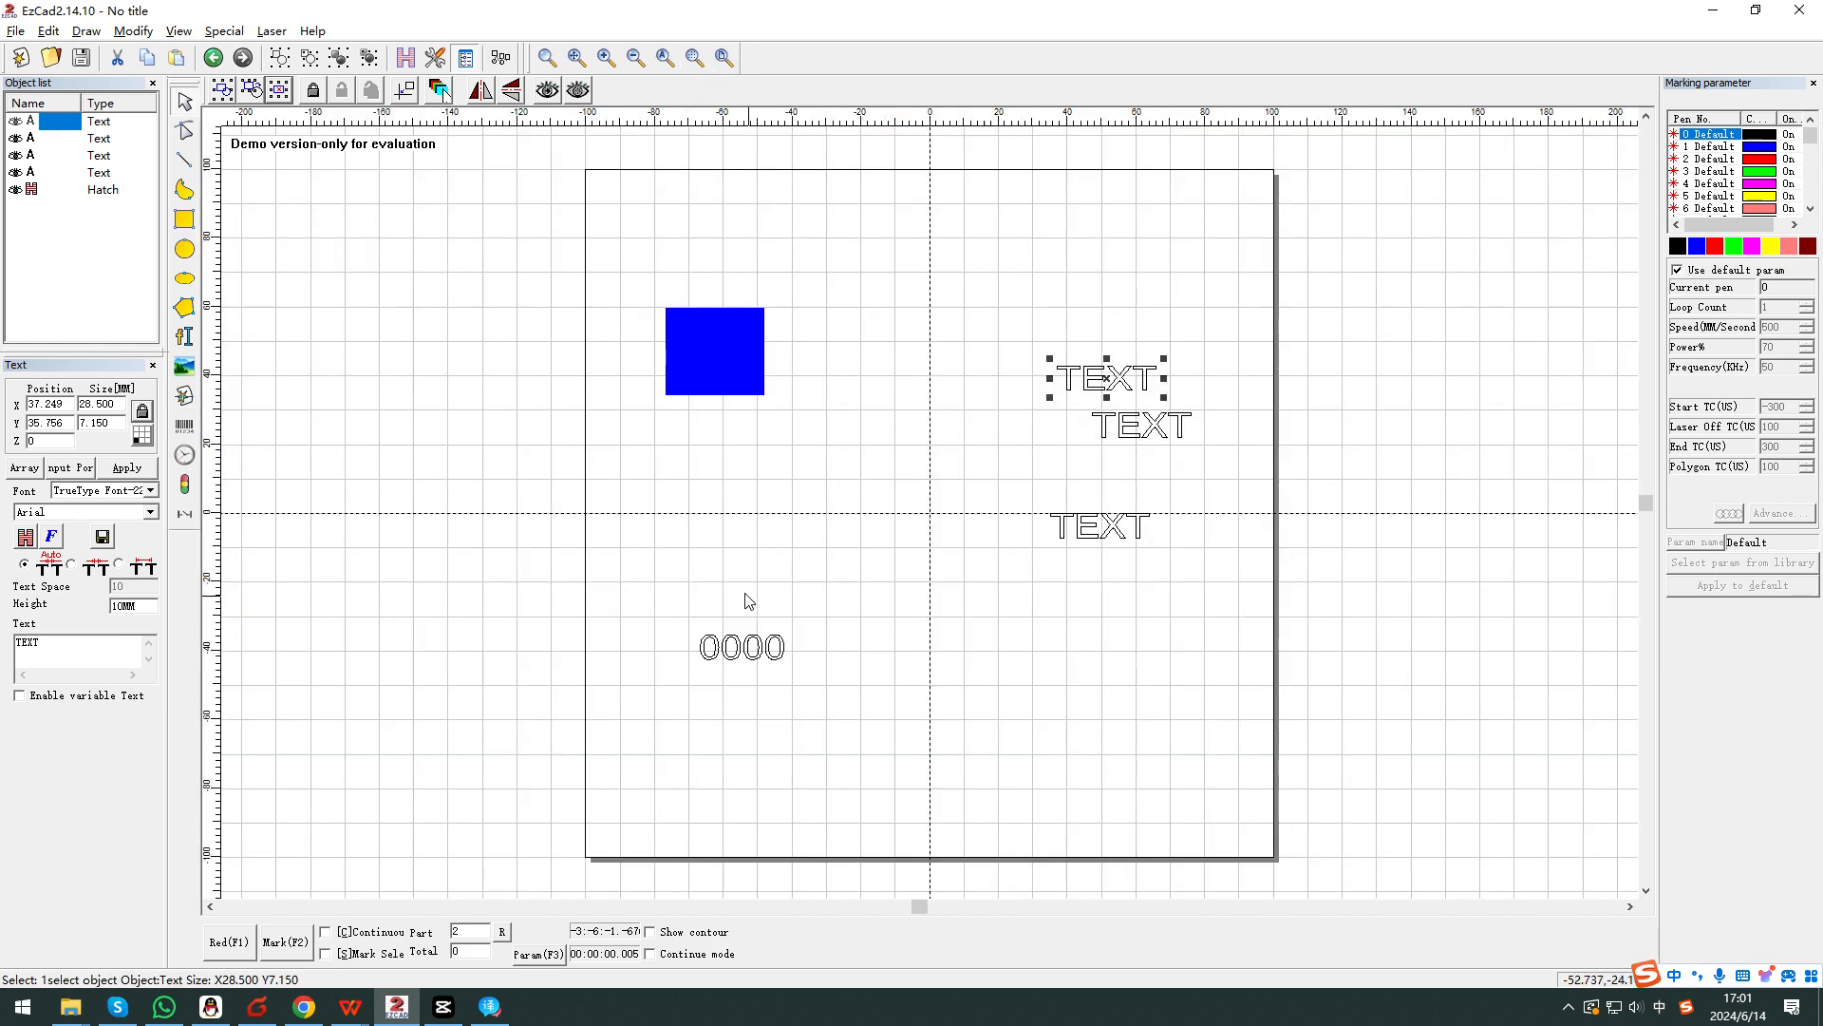
Magnify the 0000 text with Zoom Pick, restore the workspace view, and clear the selection.
{"action": "left_click_drag", "start_coordinate": [667, 593], "coordinate": [890, 726]}
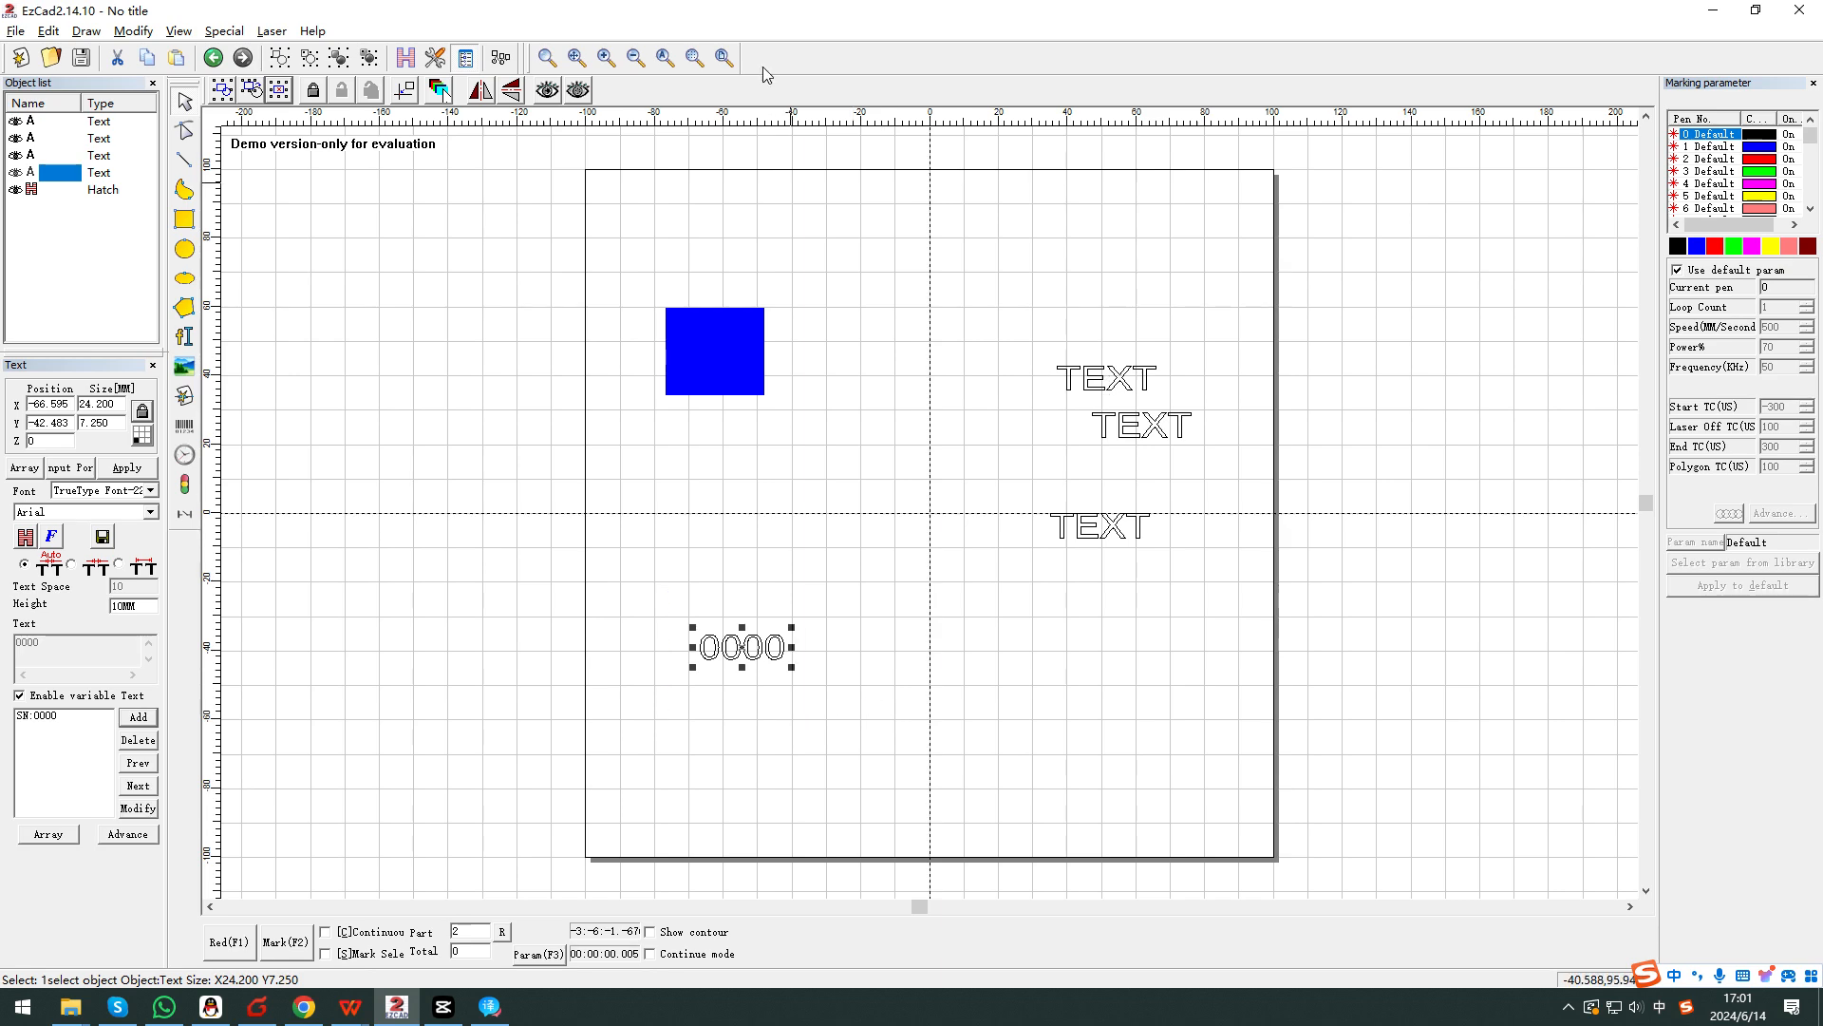
{"action": "left_click", "coordinate": [699, 58]}
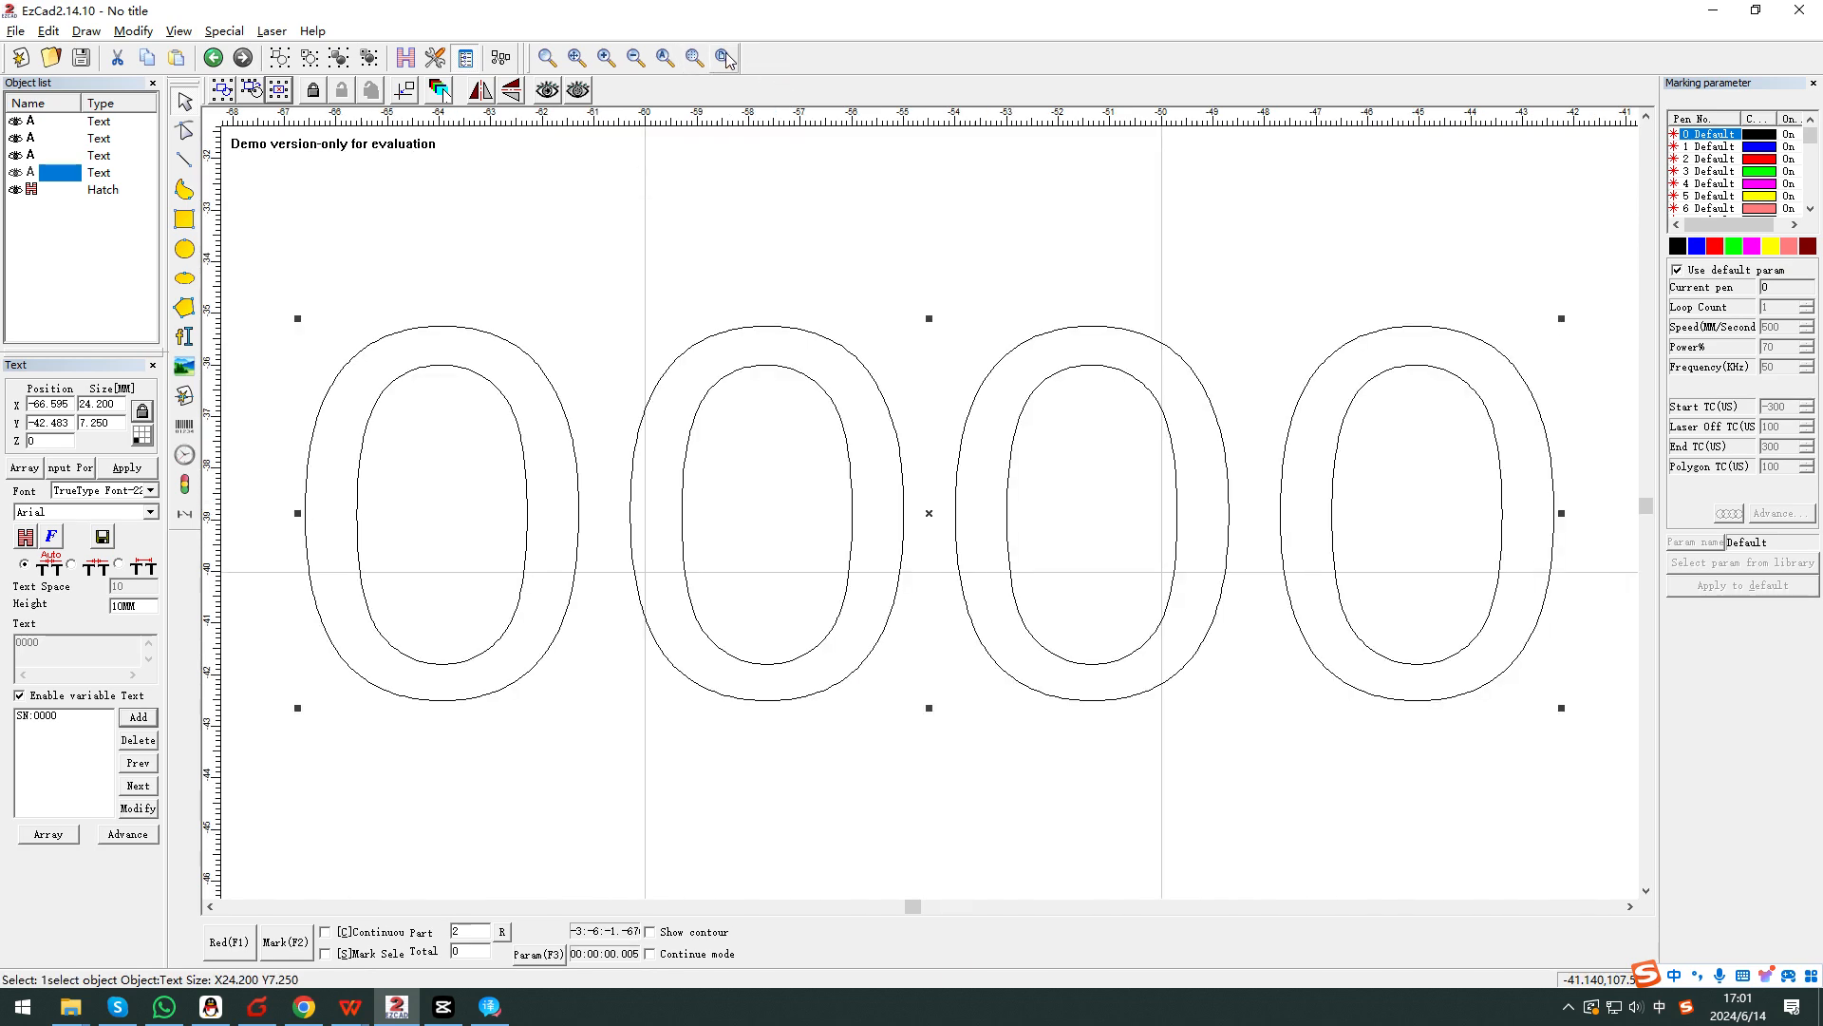
{"action": "left_click", "coordinate": [724, 59]}
{"action": "left_click", "coordinate": [990, 340]}
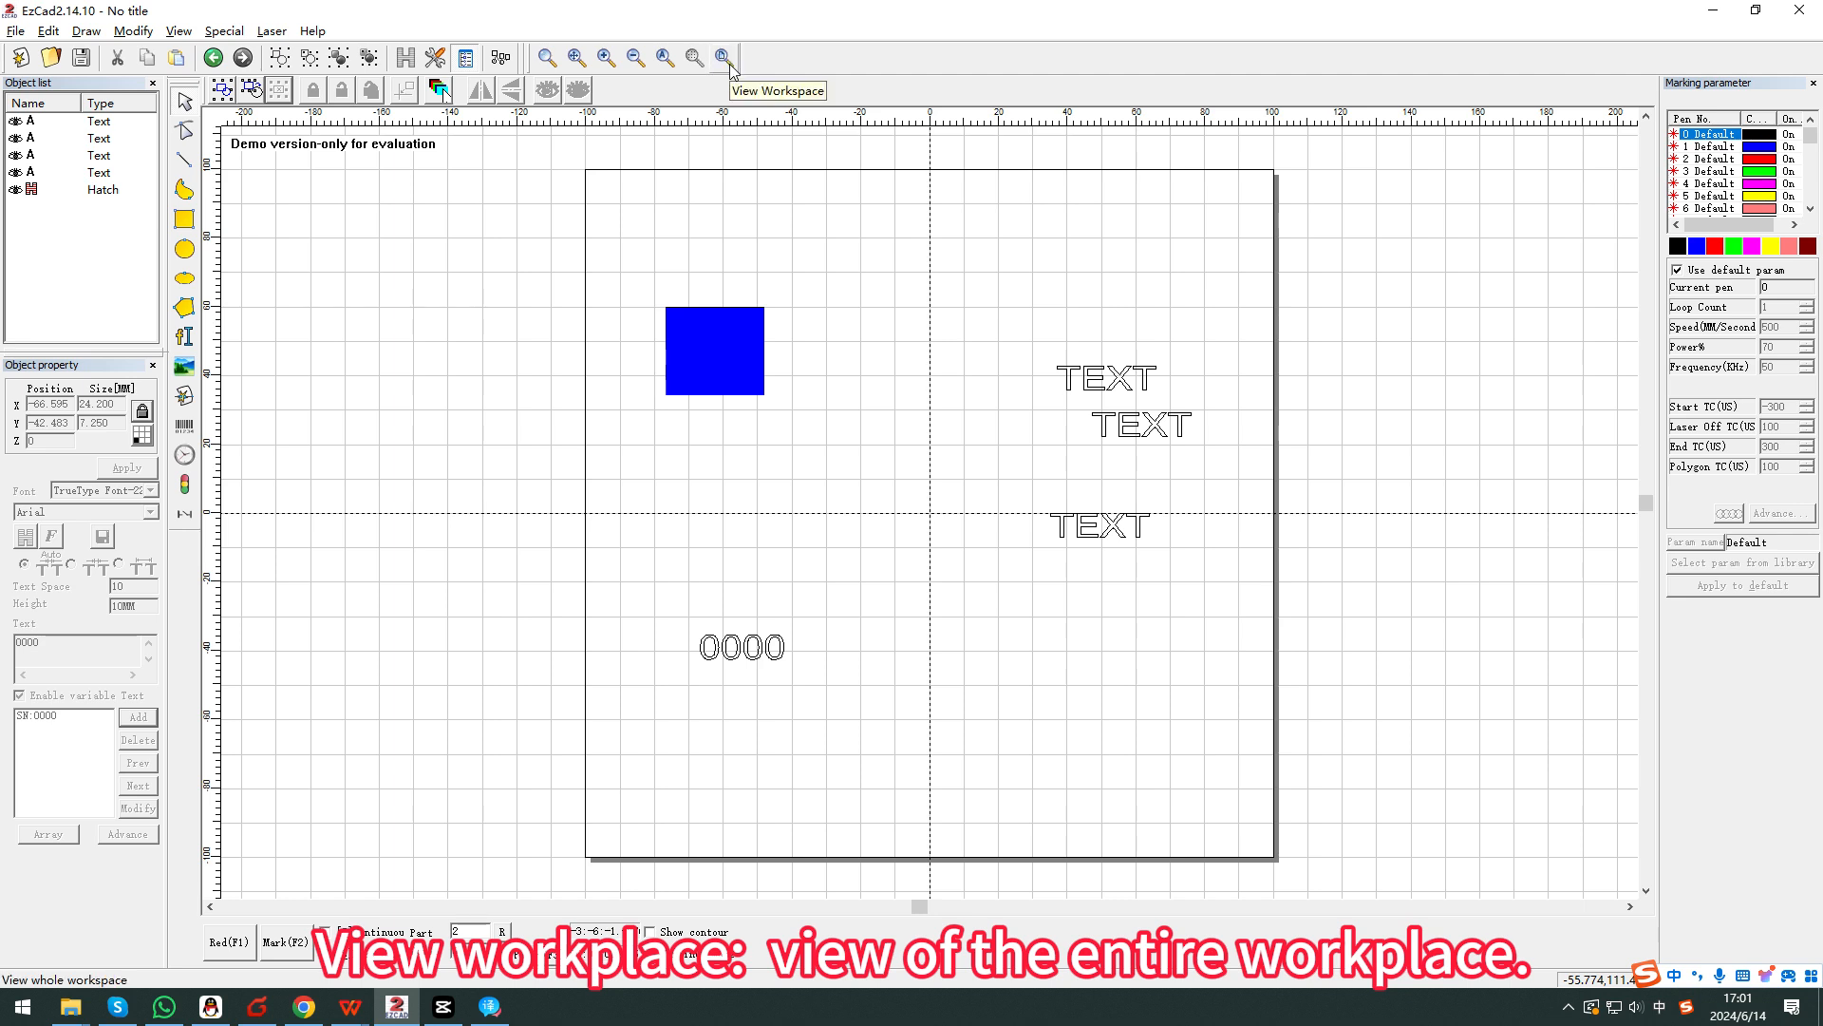
Turn on Capture Grid and draw a 20 by 20 mm rectangle snapped to the grid near the hatched square.
{"action": "left_click", "coordinate": [178, 30]}
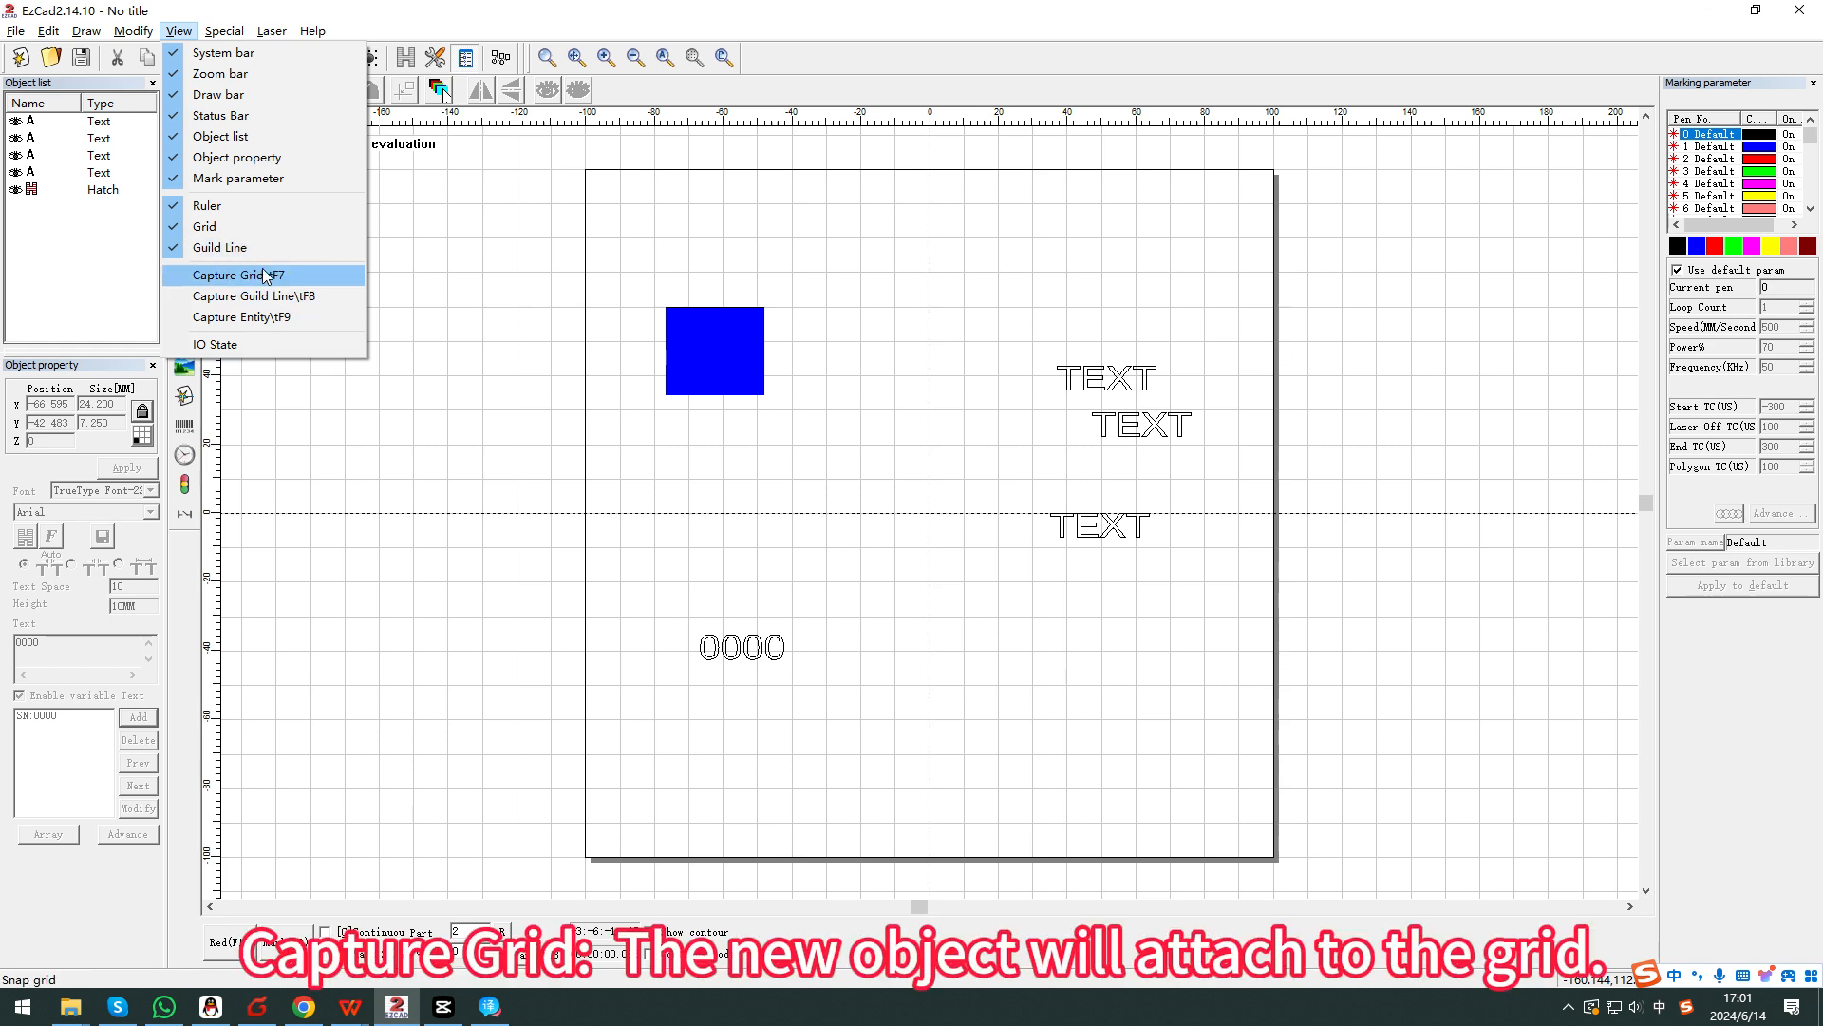
{"action": "left_click", "coordinate": [234, 275]}
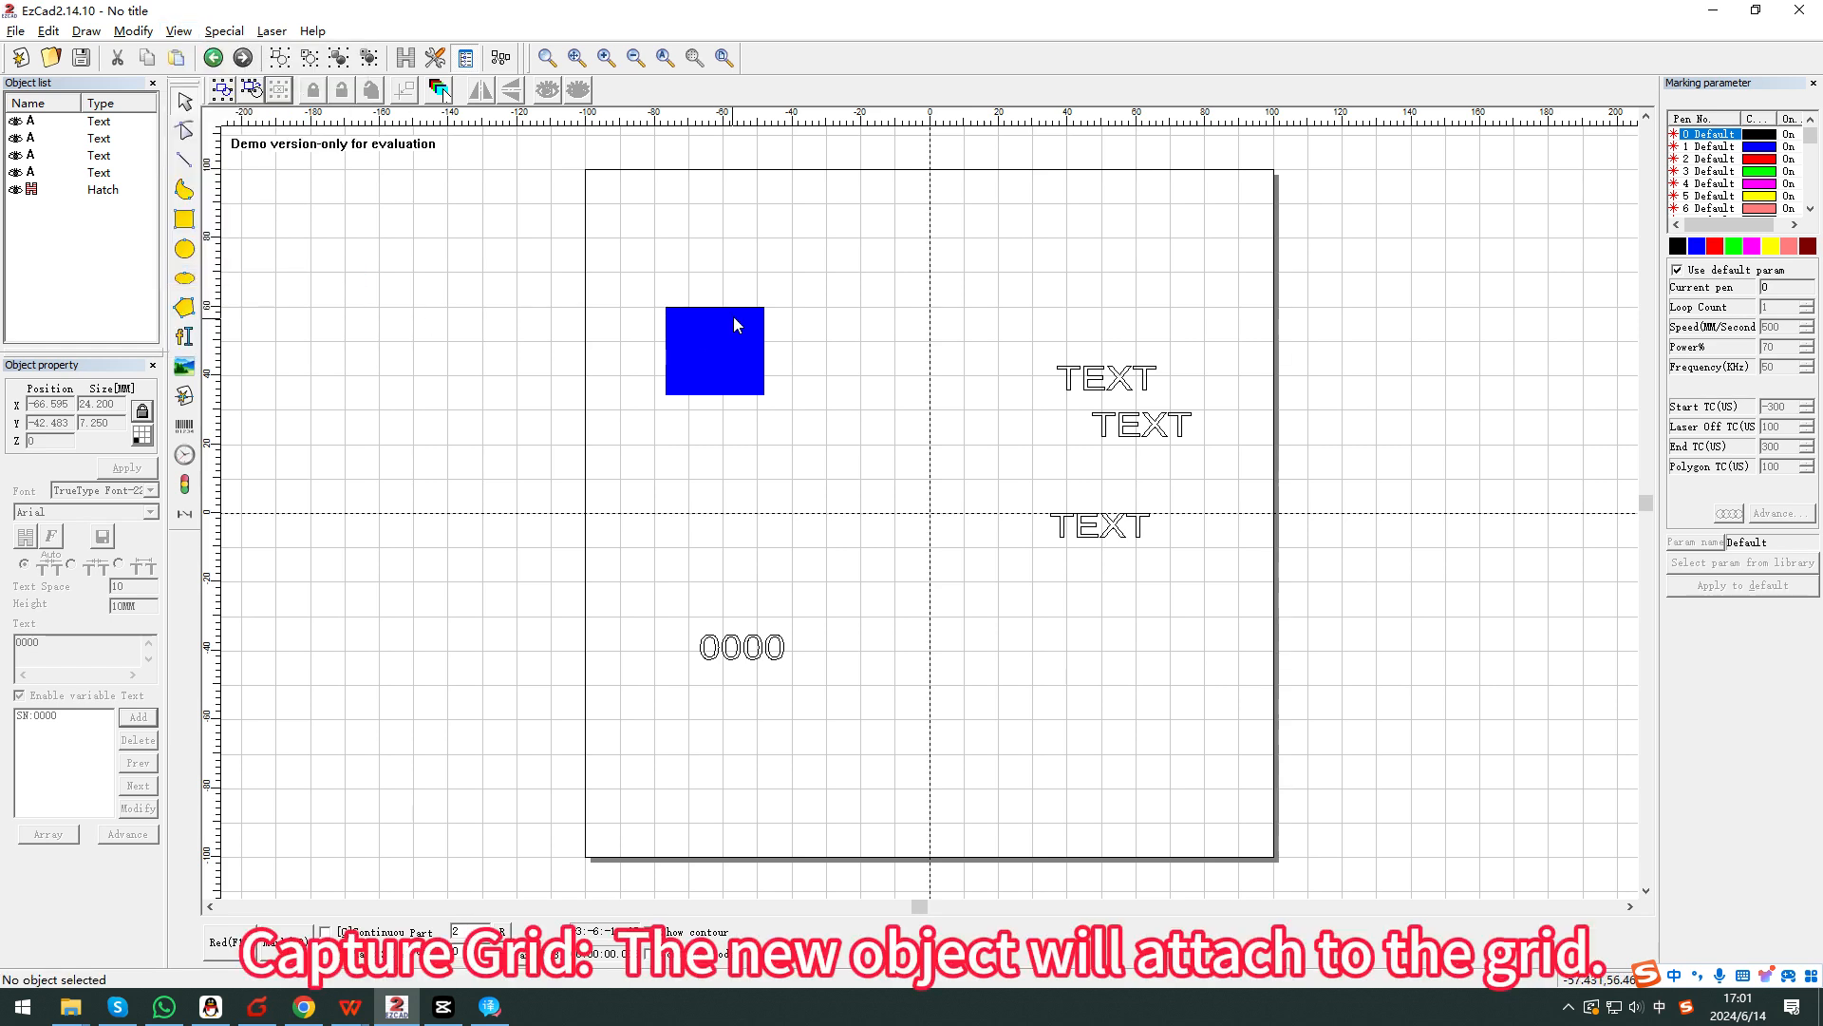
{"action": "left_click", "coordinate": [185, 219]}
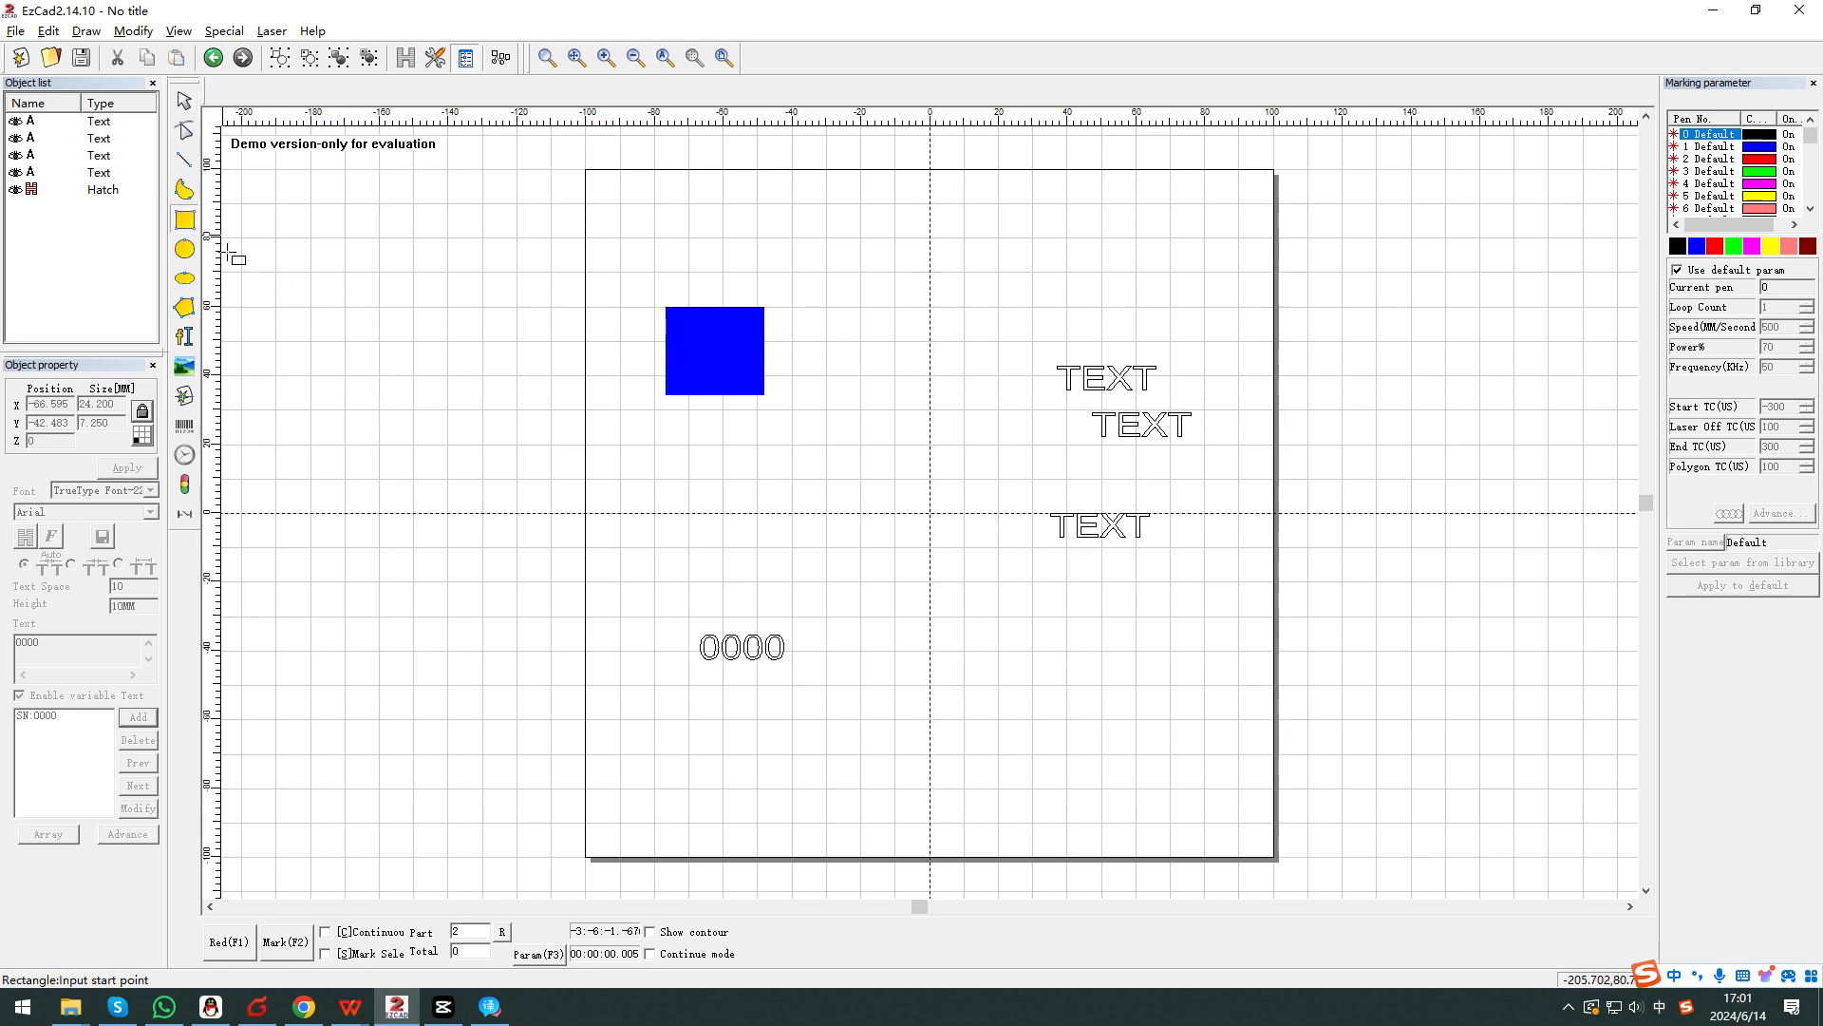
{"action": "left_click_drag", "start_coordinate": [793, 410], "coordinate": [861, 478]}
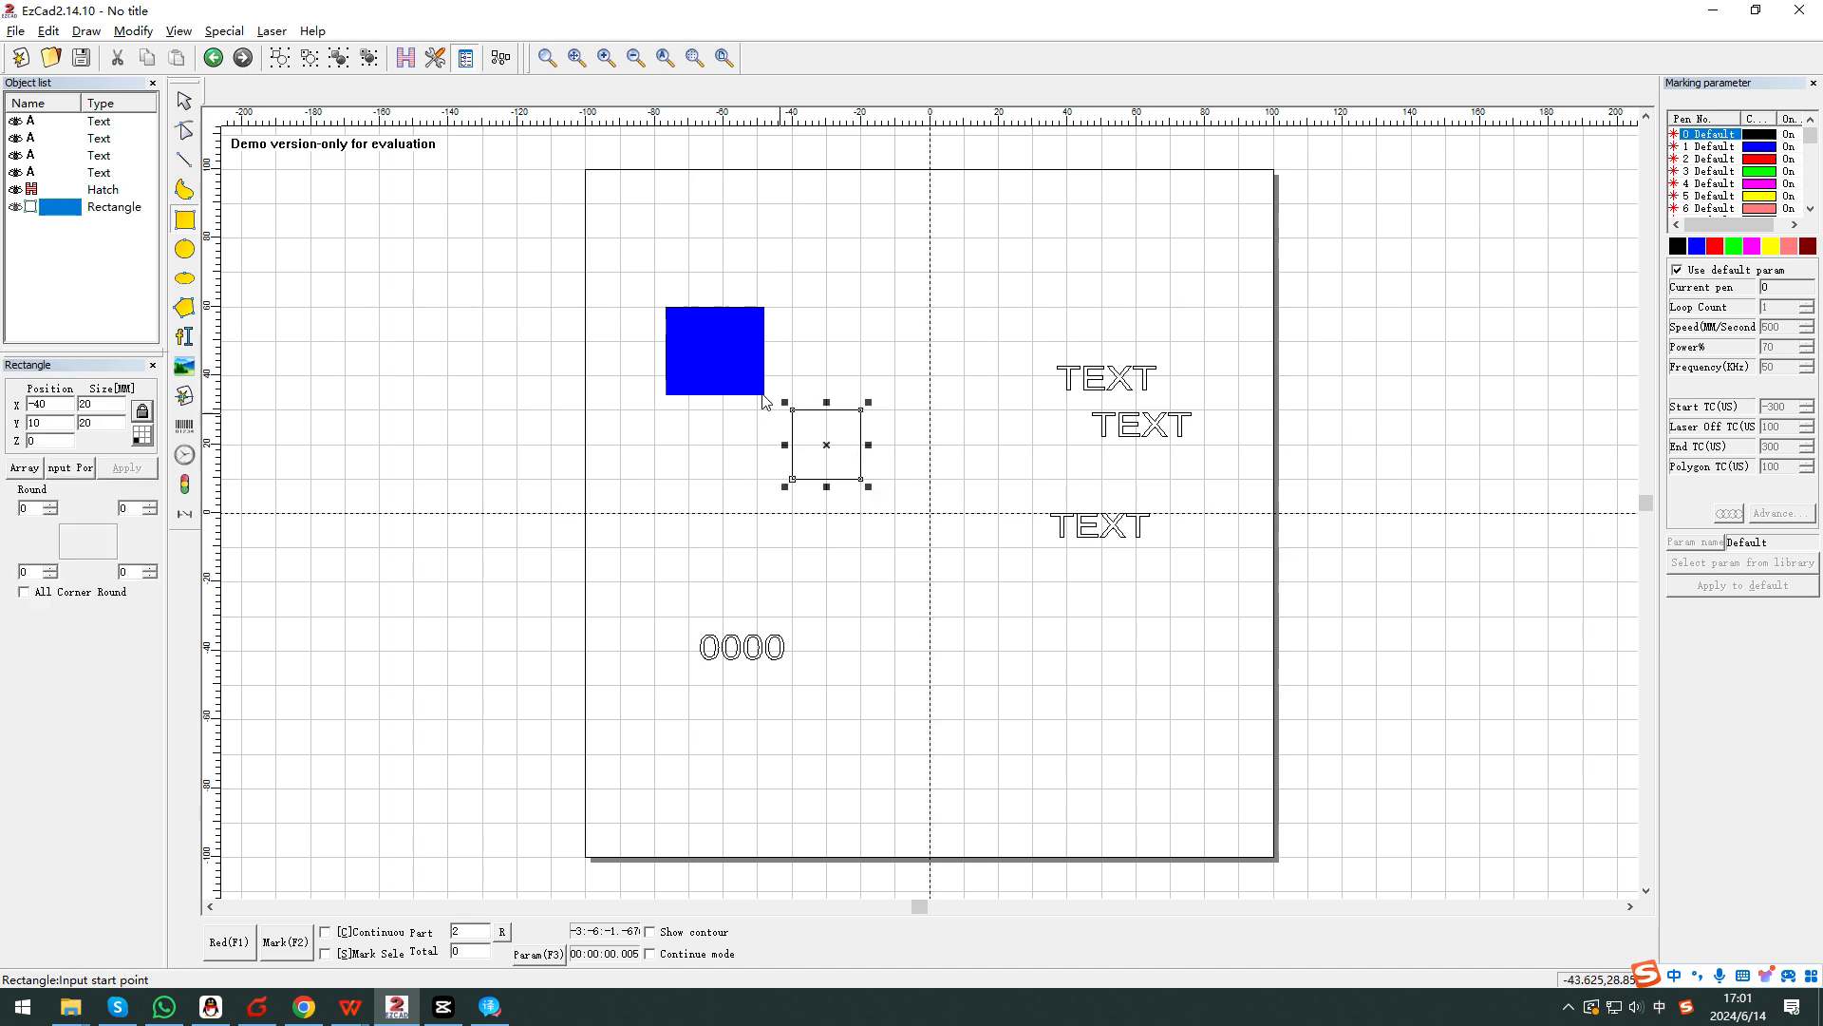
Draw a grid-snapped circle about 44.7 mm in diameter above the rectangle, and undo both shapes.
{"action": "left_click", "coordinate": [190, 248]}
{"action": "left_click_drag", "start_coordinate": [826, 306], "coordinate": [893, 265]}
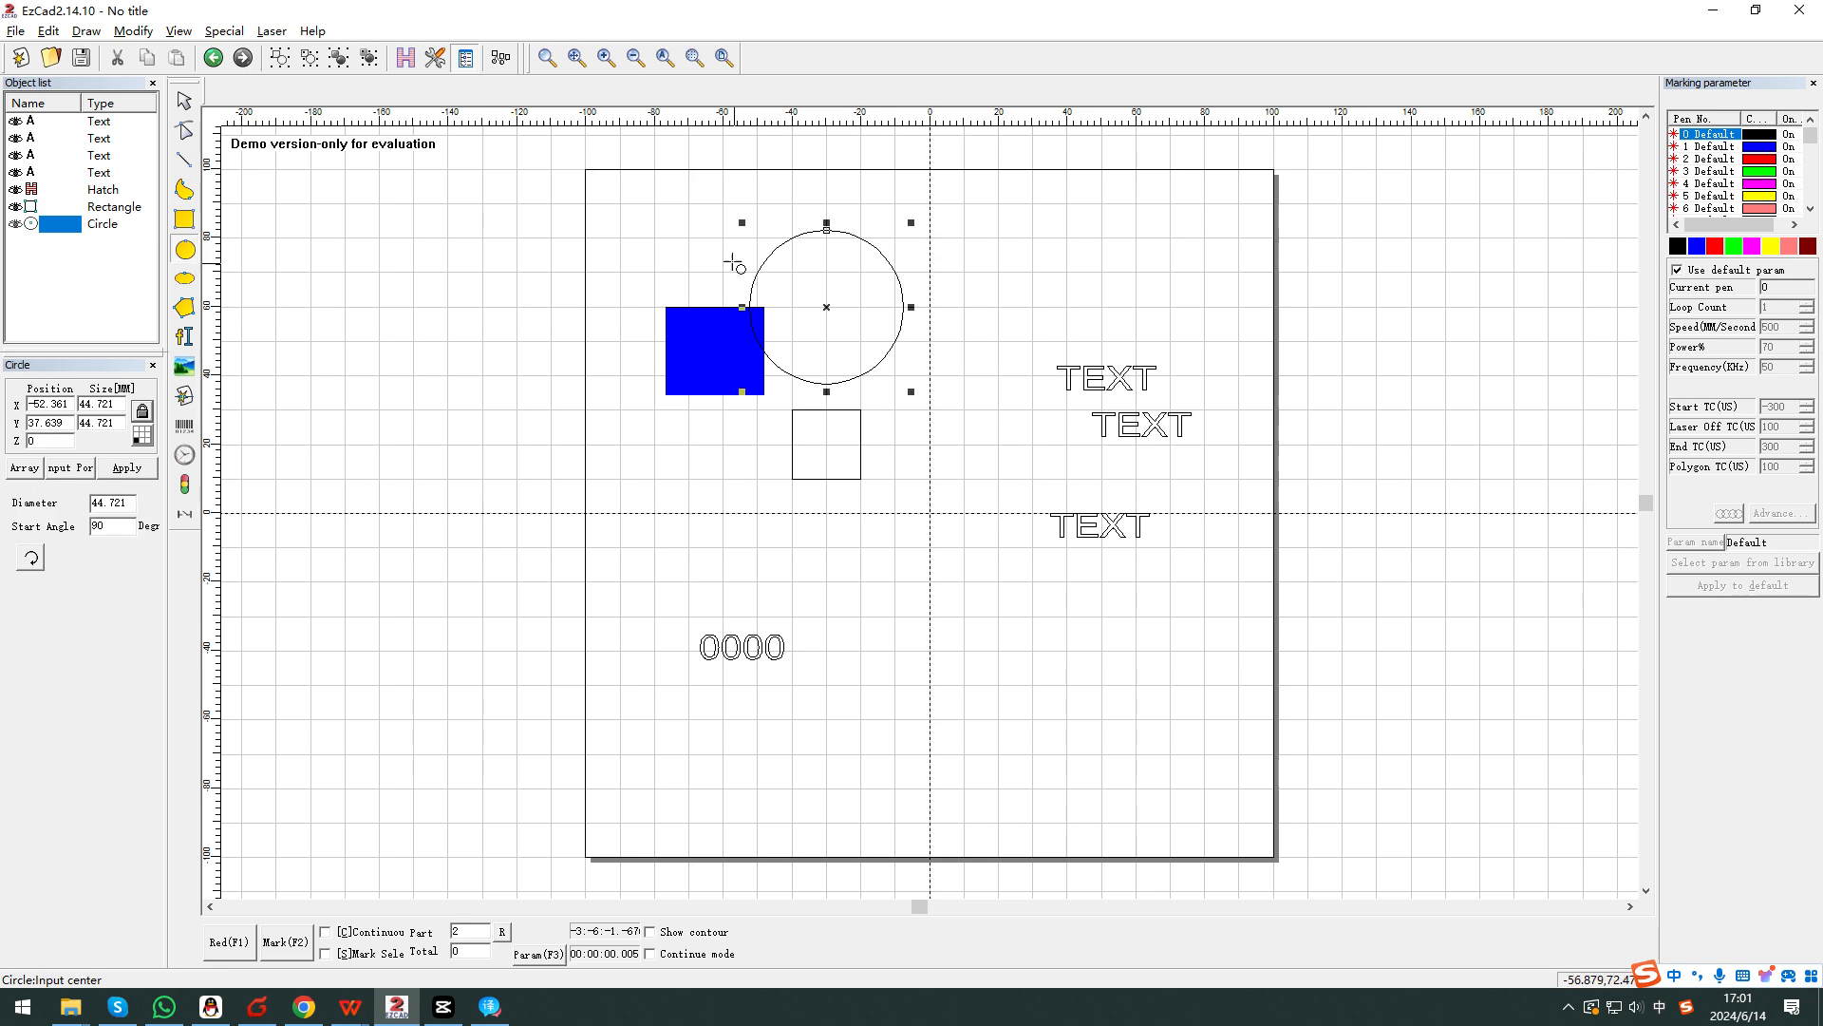
{"action": "left_click", "coordinate": [213, 57]}
{"action": "left_click", "coordinate": [212, 57]}
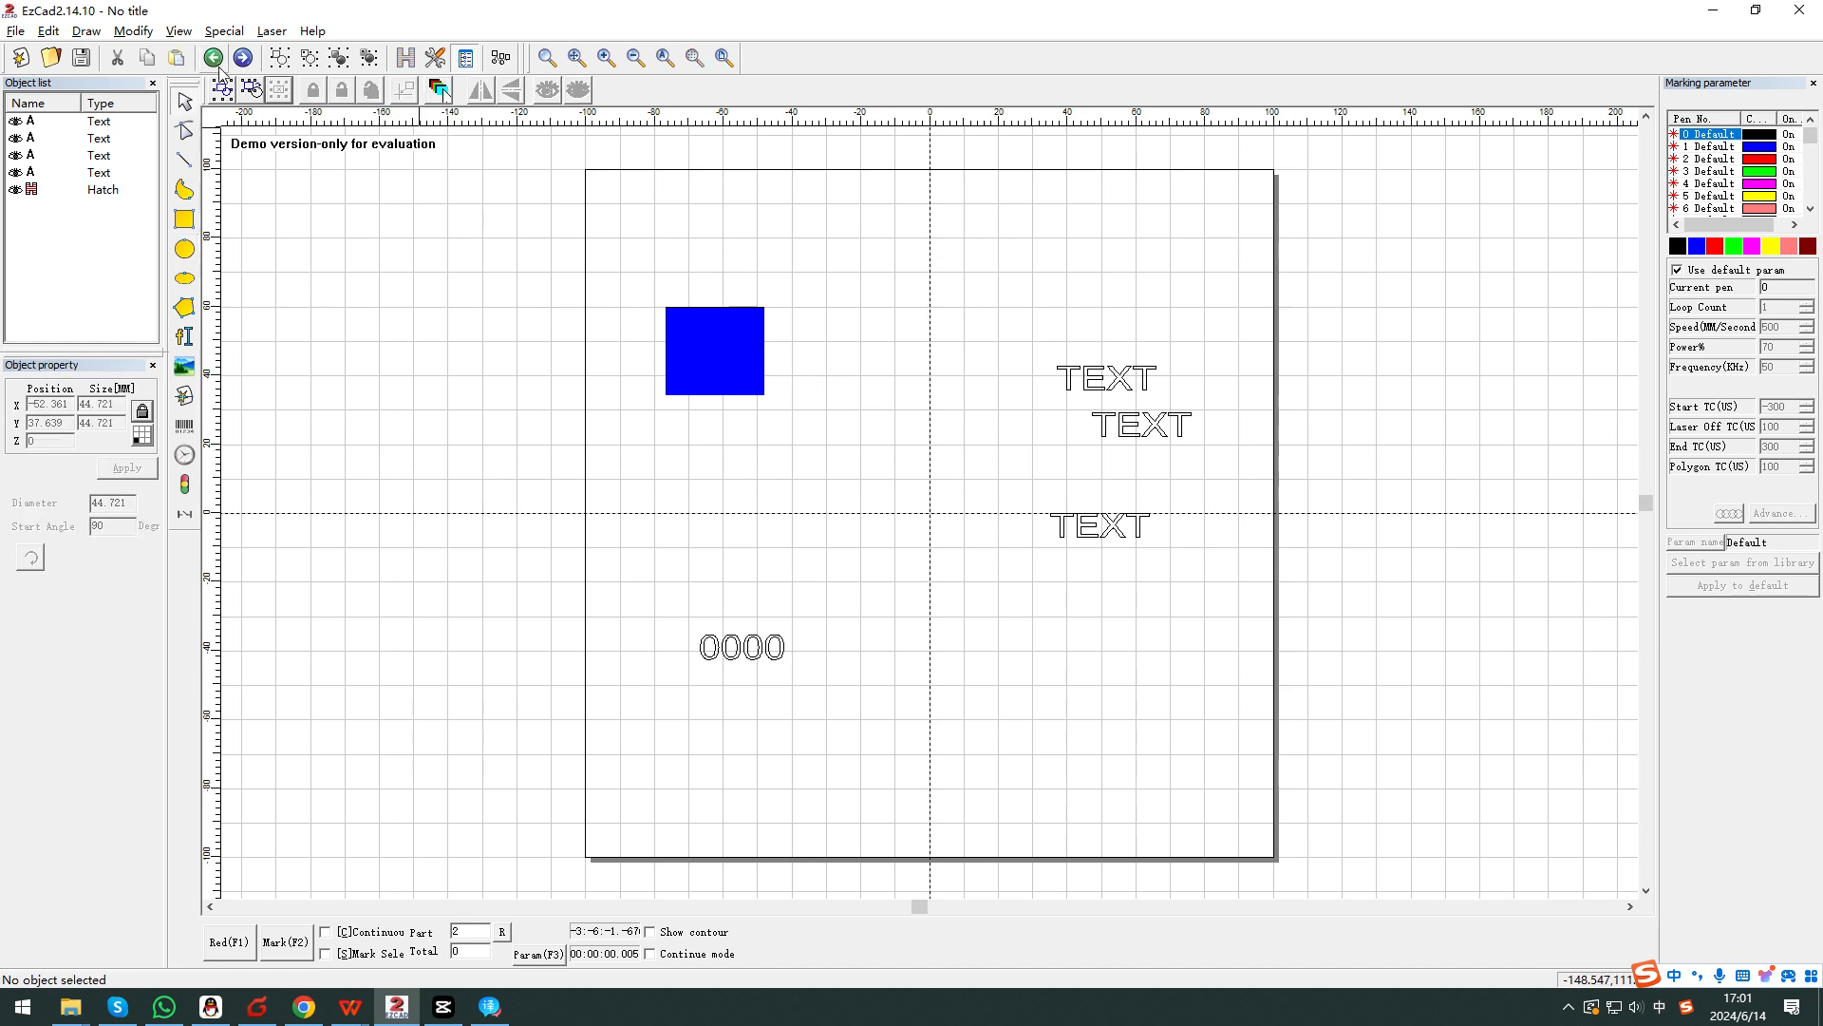
Turn off Capture Grid and turn on Capture Guild Line.
{"action": "left_click", "coordinate": [178, 31]}
{"action": "left_click", "coordinate": [238, 275]}
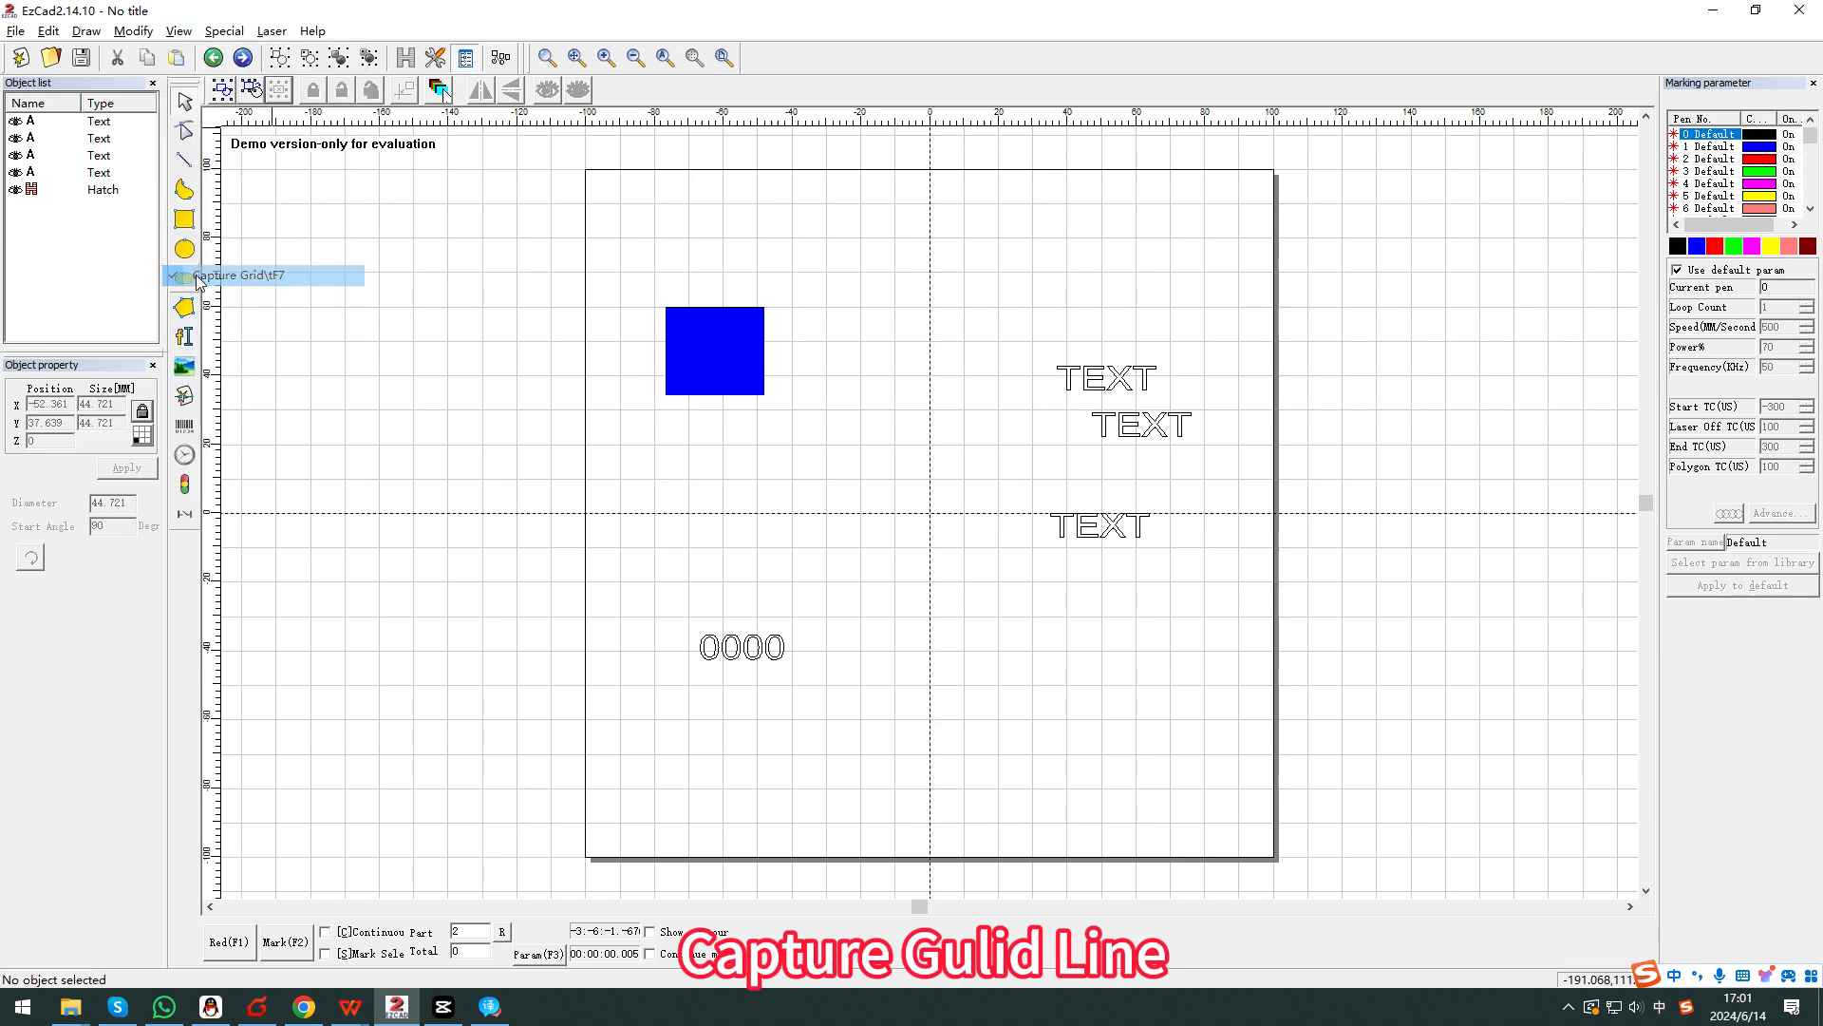
{"action": "left_click", "coordinate": [178, 32]}
{"action": "left_click", "coordinate": [253, 296]}
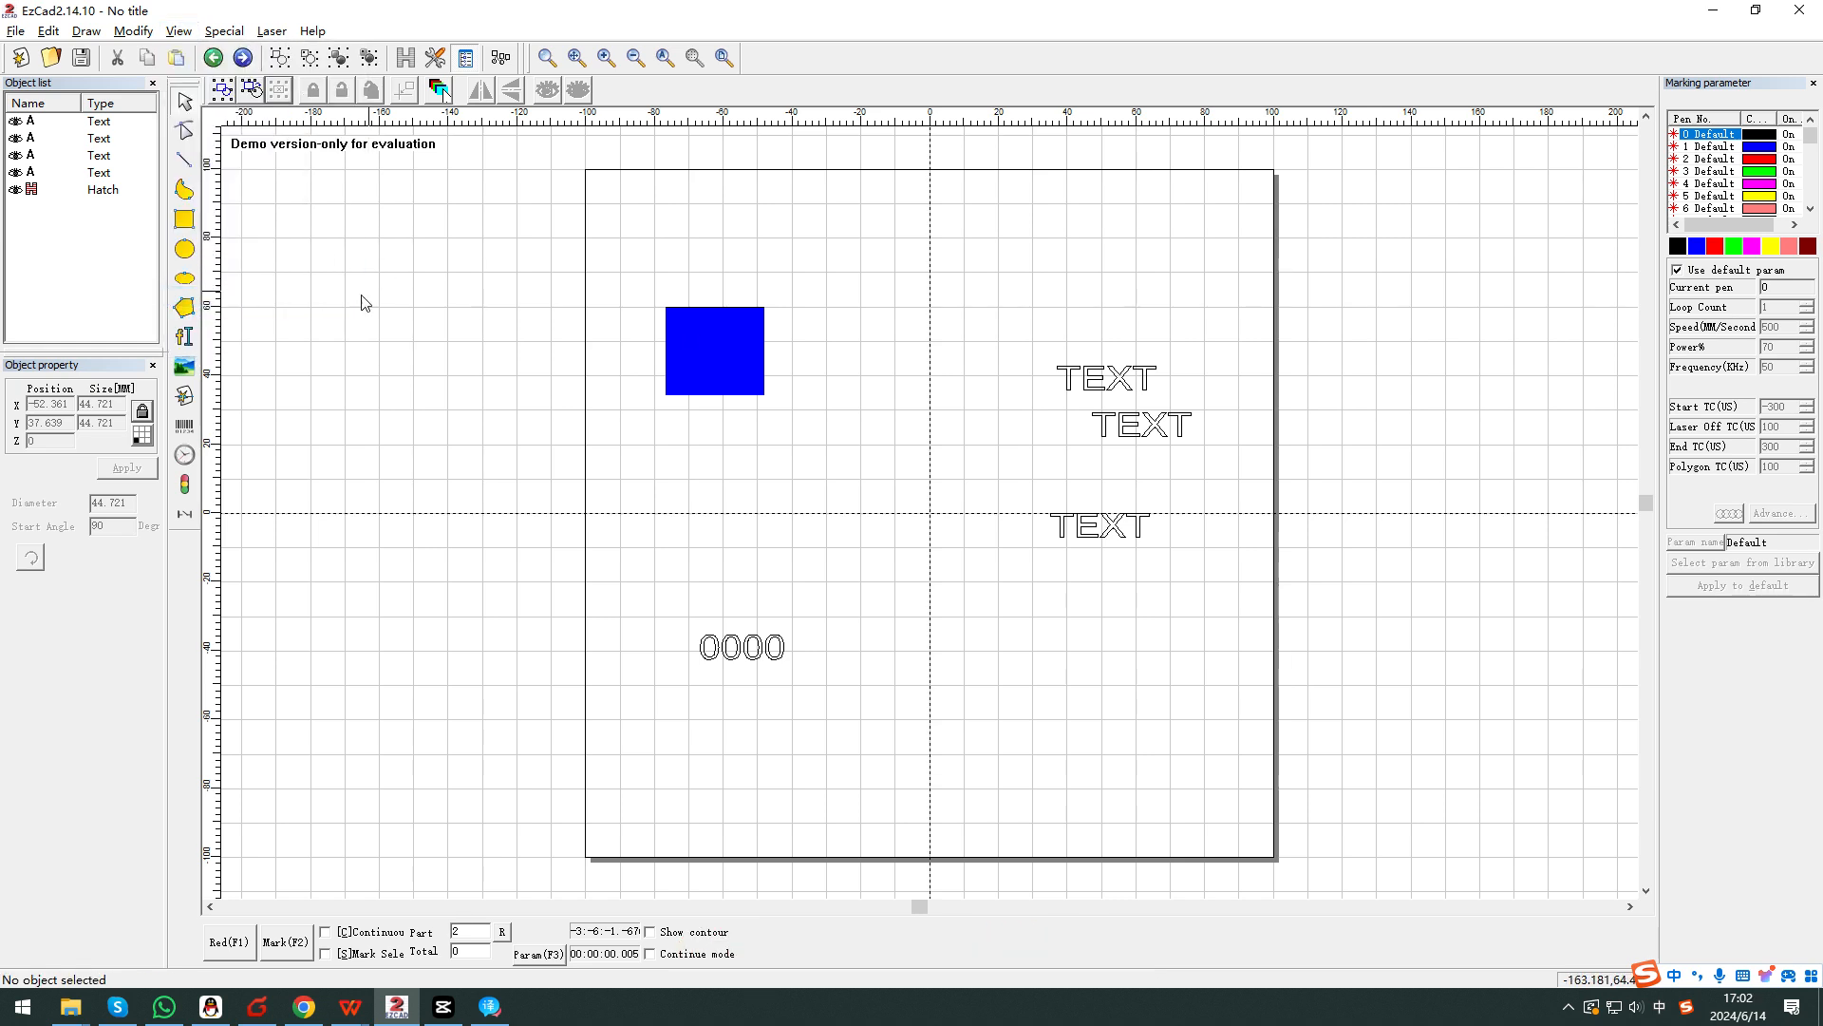
Add a vertical and a horizontal guide line and draw a rectangle with its corner snapped to their intersection.
{"action": "left_click_drag", "start_coordinate": [217, 298], "coordinate": [817, 347]}
{"action": "left_click_drag", "start_coordinate": [788, 120], "coordinate": [931, 207]}
{"action": "left_click", "coordinate": [185, 218]}
{"action": "mouse_move", "coordinate": [889, 374]}
{"action": "left_mouse_down"}
{"action": "mouse_move", "coordinate": [997, 293]}
{"action": "mouse_move", "coordinate": [872, 319]}
{"action": "mouse_move", "coordinate": [869, 292]}
{"action": "left_mouse_up"}
Snap the blue hatched square's right edge to the vertical guide line, and remove both guide lines.
{"action": "left_click", "coordinate": [719, 354]}
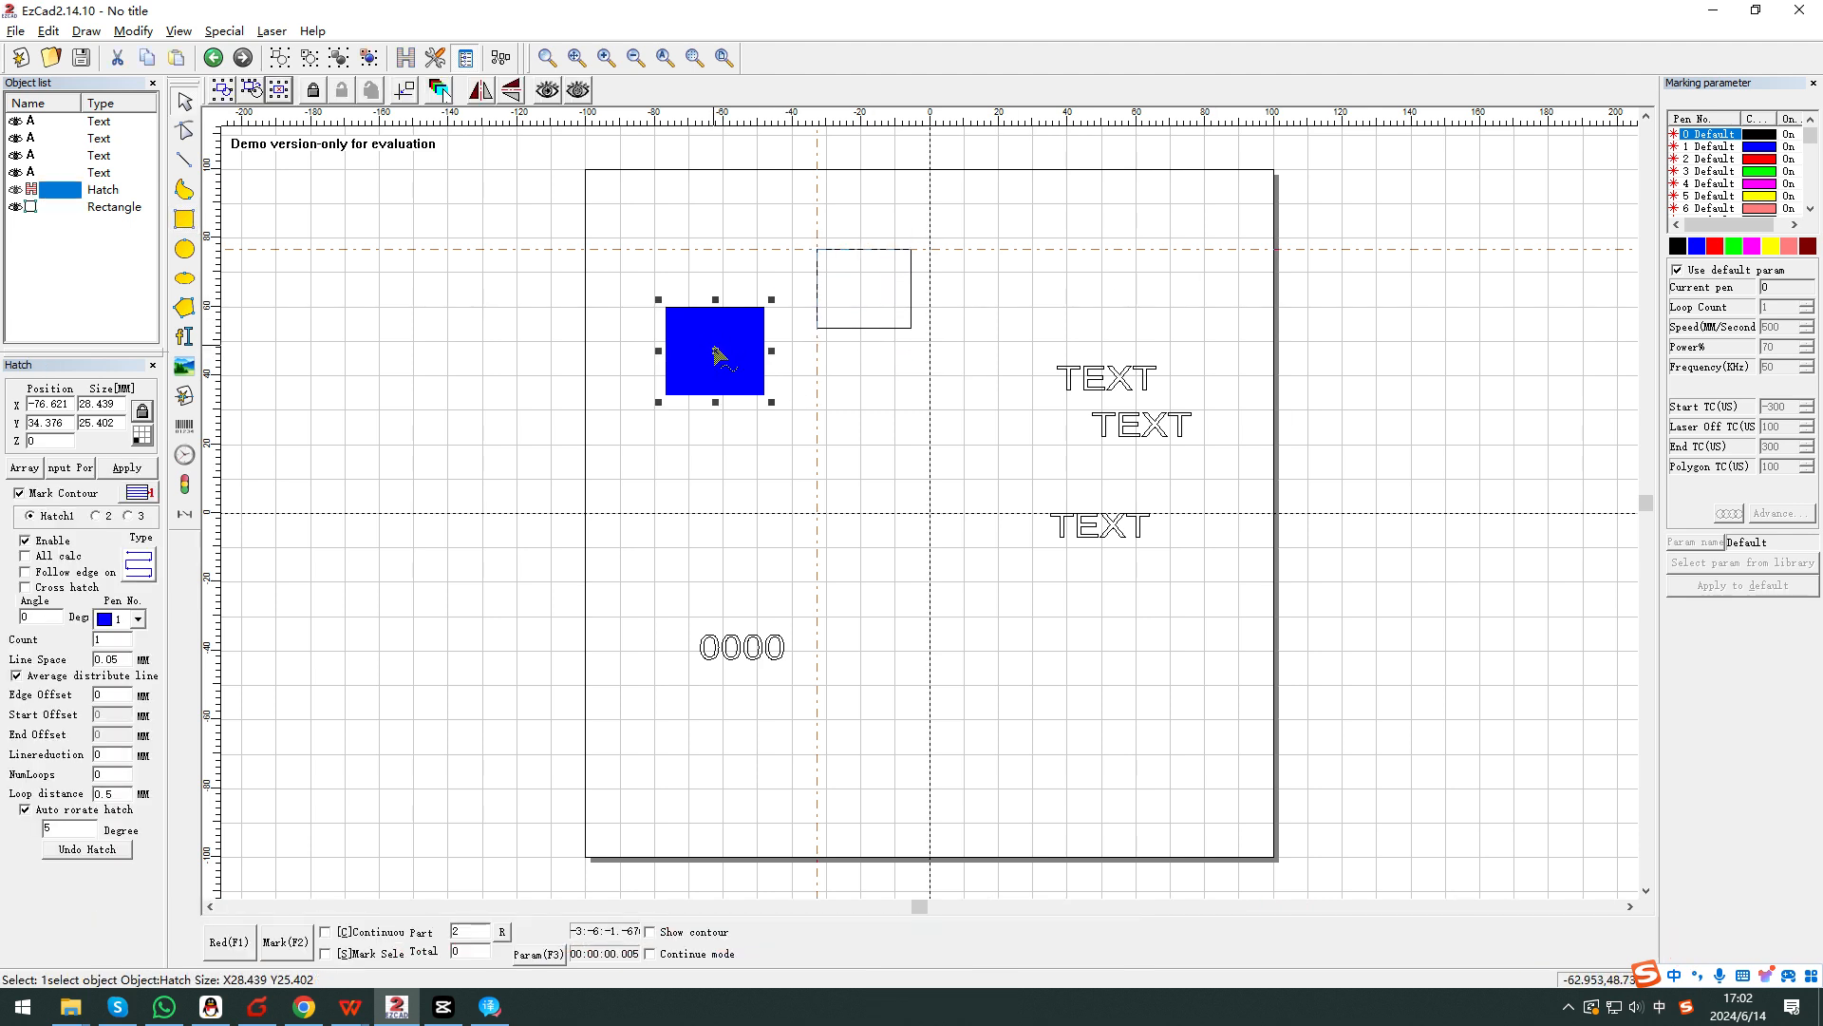
{"action": "mouse_move", "coordinate": [716, 354]}
{"action": "left_mouse_down"}
{"action": "mouse_move", "coordinate": [729, 288]}
{"action": "mouse_move", "coordinate": [765, 435]}
{"action": "left_mouse_up"}
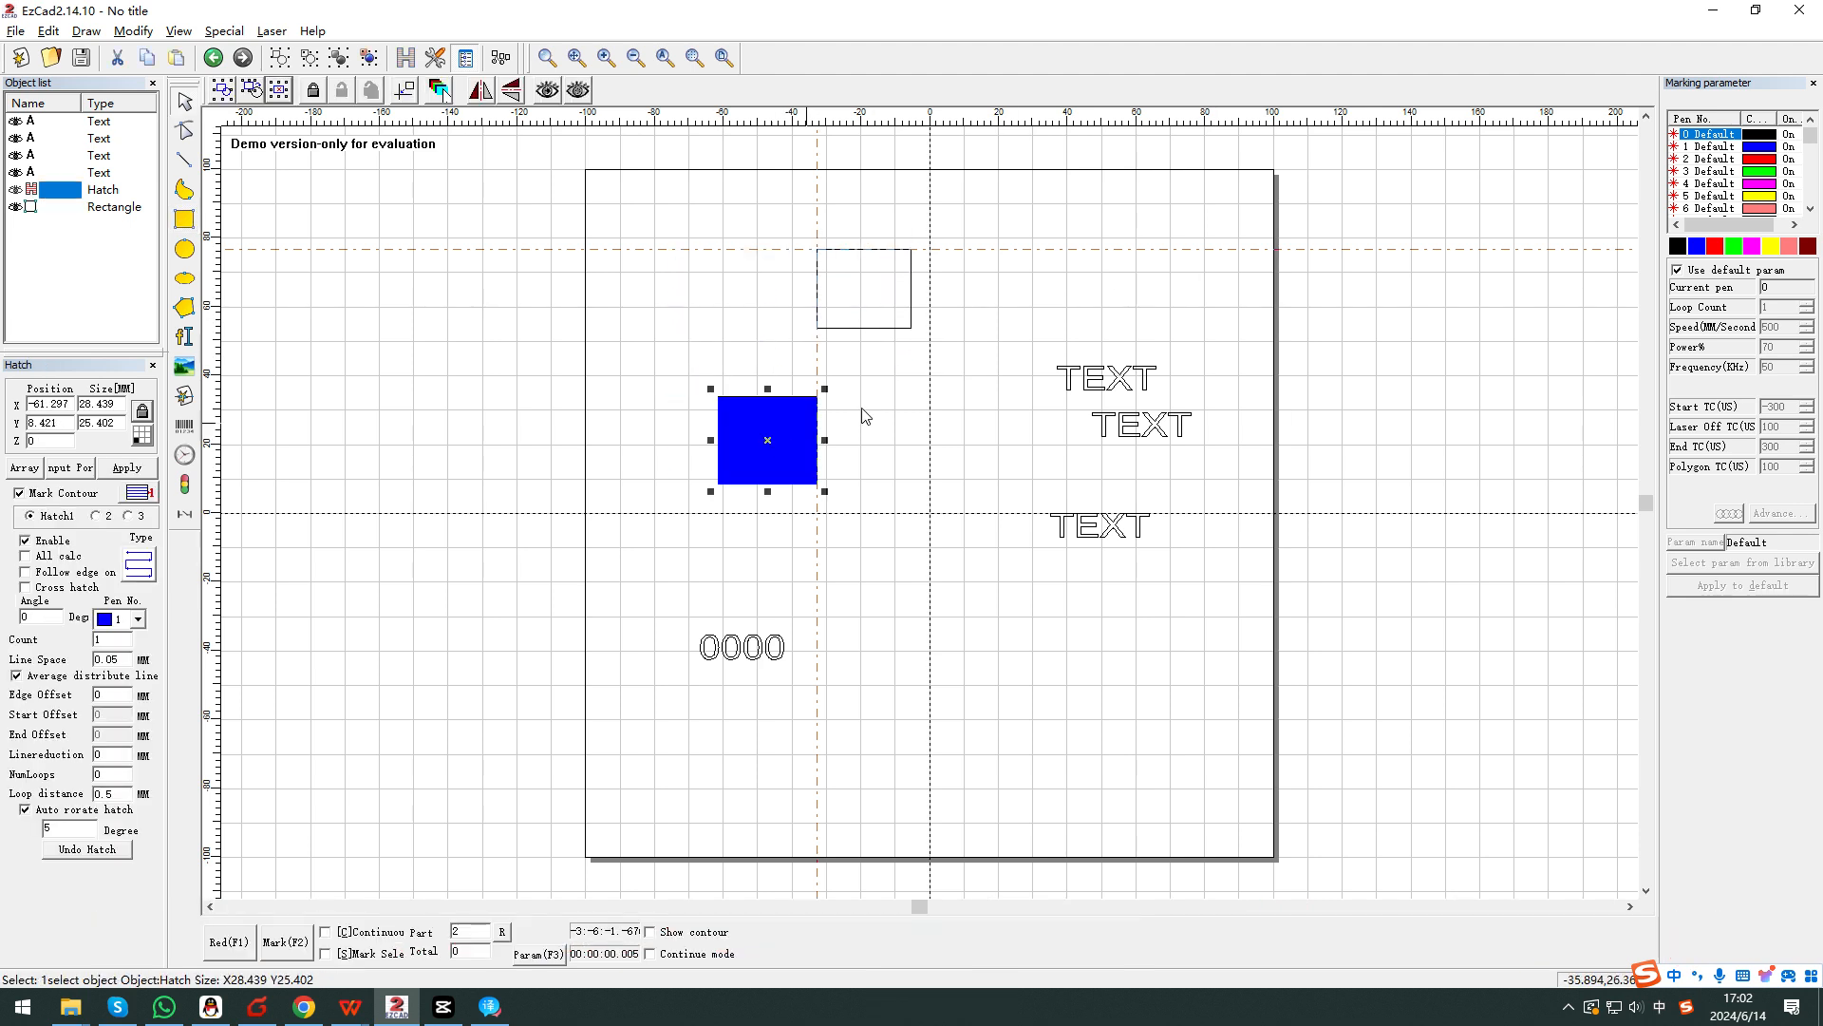
{"action": "left_click", "coordinate": [920, 406]}
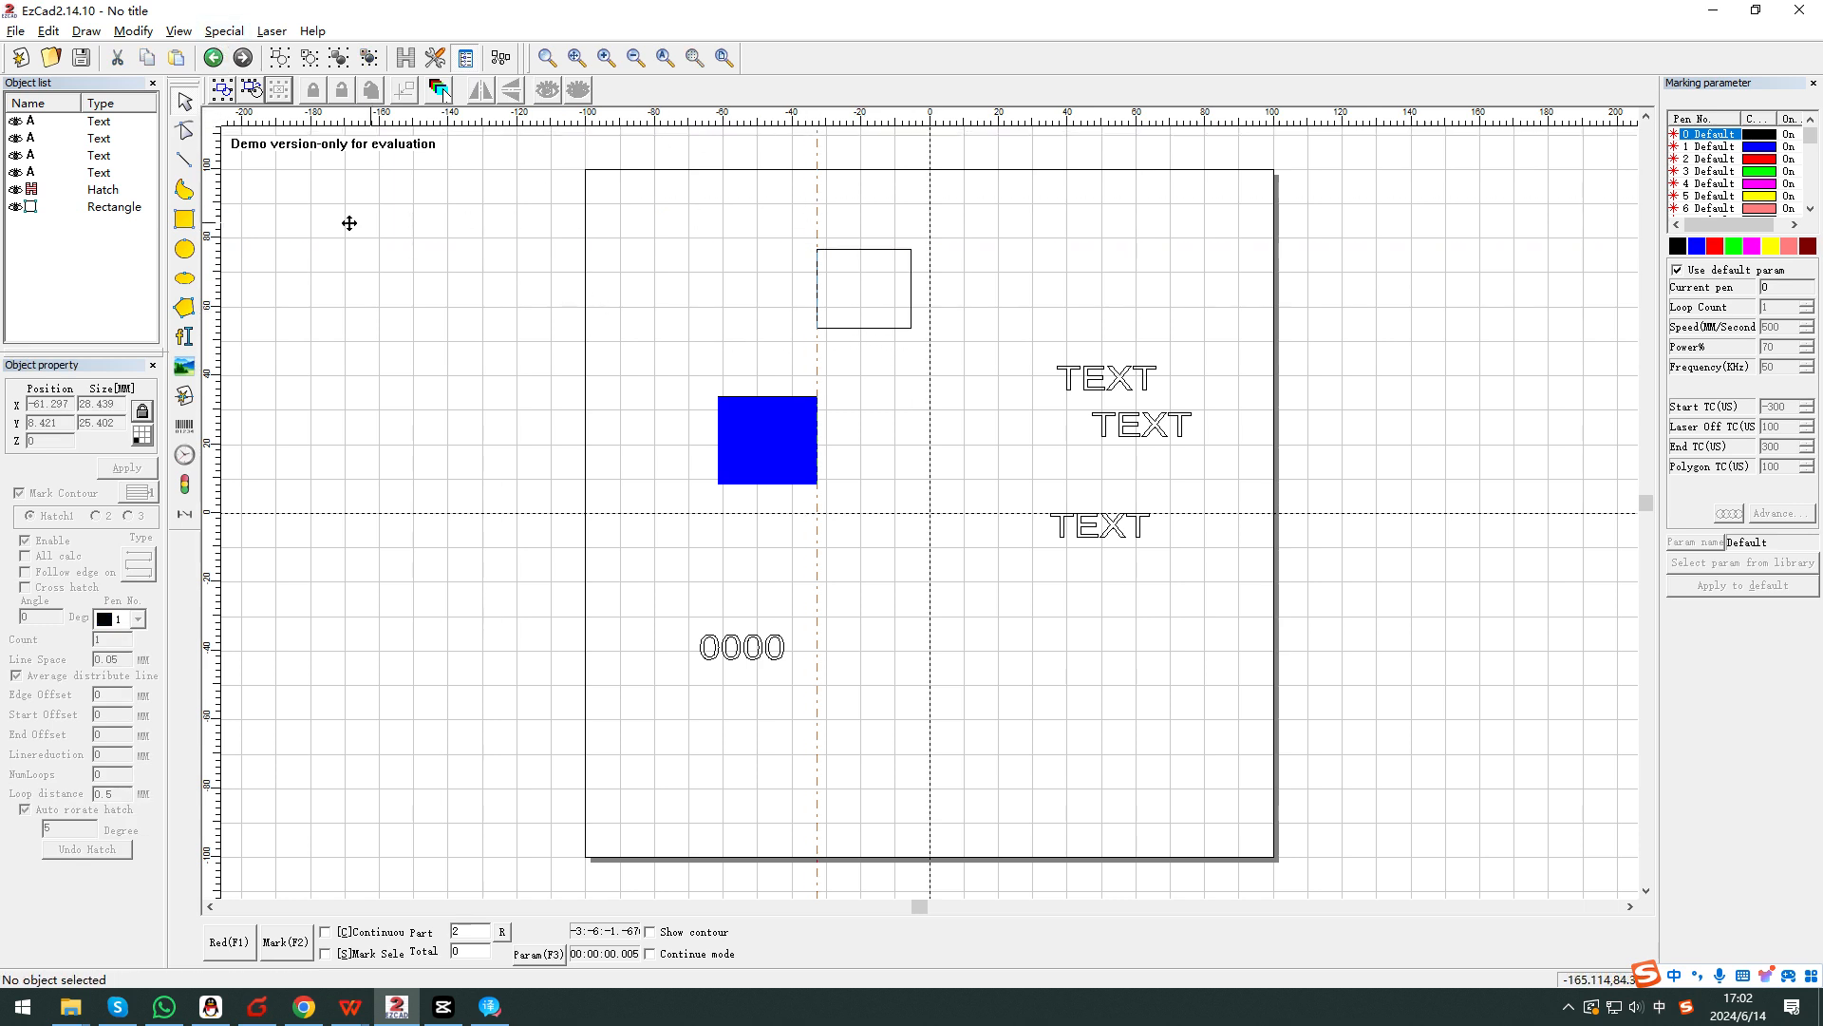
{"action": "left_click_drag", "start_coordinate": [349, 223], "coordinate": [217, 235]}
Turn on Capture Entity and draw a rectangle about 12 by 11 mm inside a circle about 42 mm across above the TEXT objects.
{"action": "left_click", "coordinate": [178, 30]}
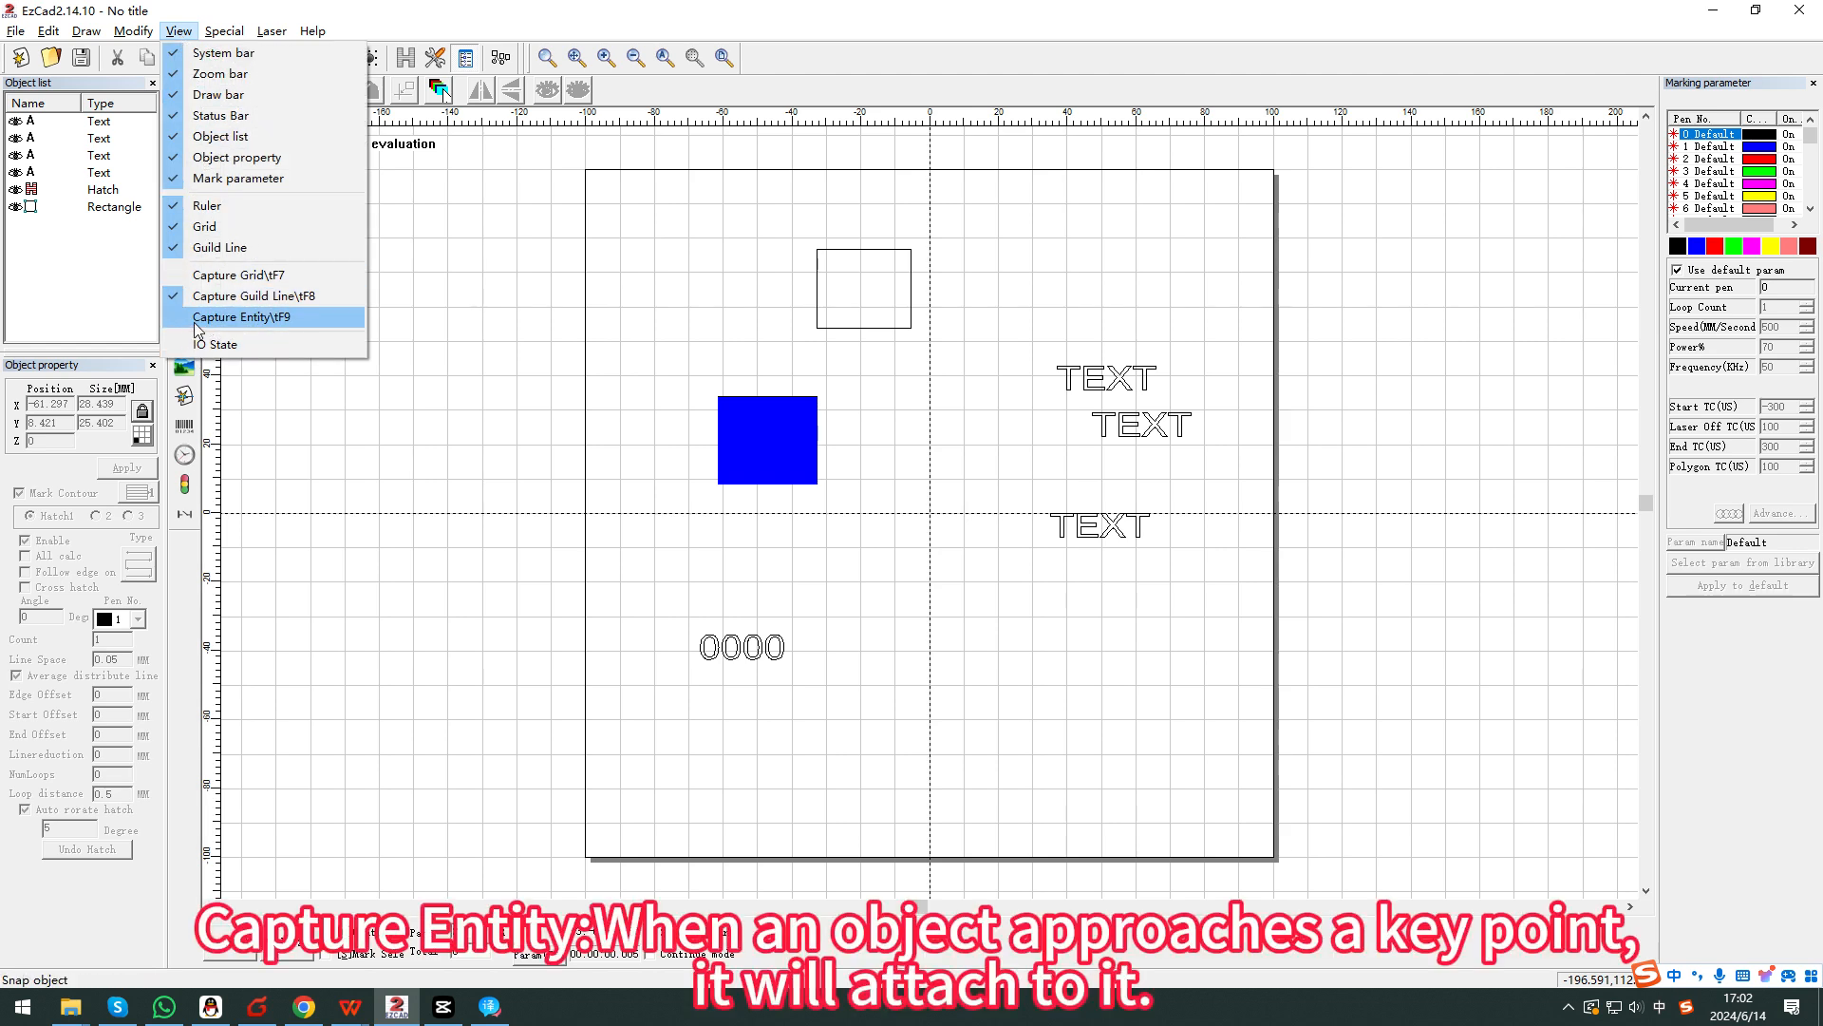
{"action": "left_click", "coordinate": [231, 318]}
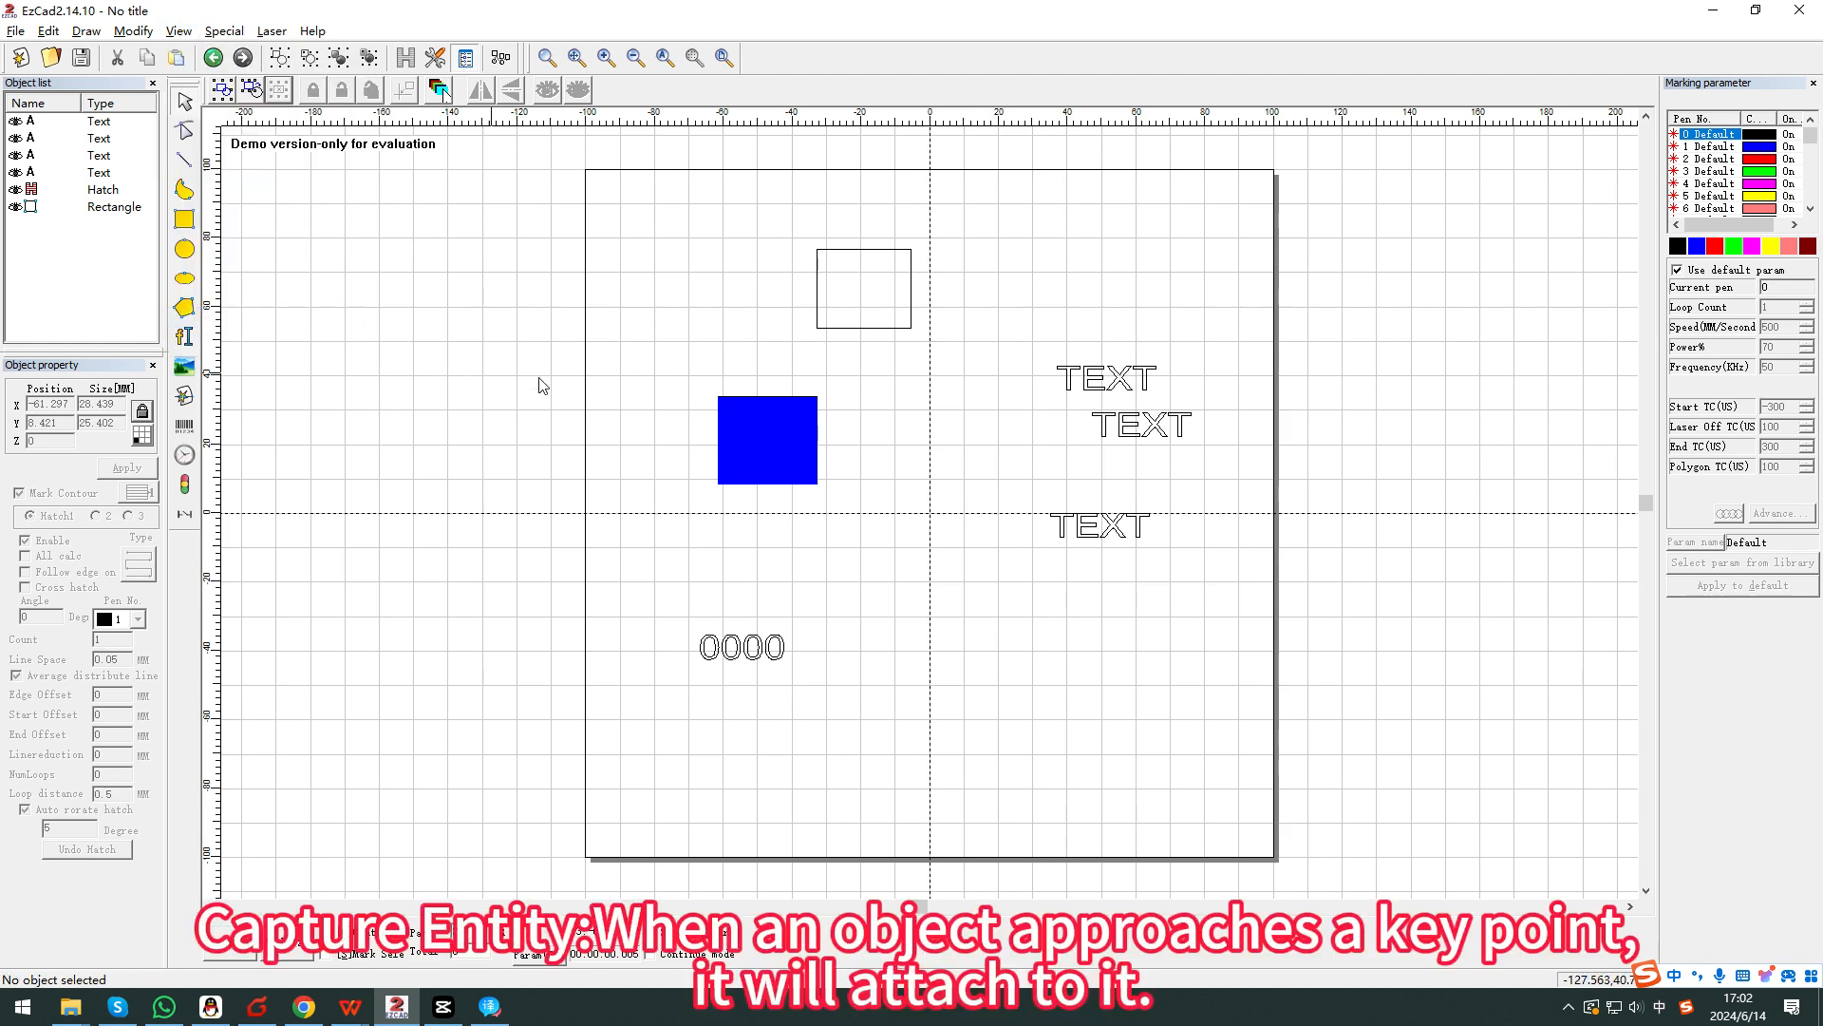
{"action": "left_click", "coordinate": [185, 219]}
{"action": "left_click_drag", "start_coordinate": [862, 430], "coordinate": [693, 294]}
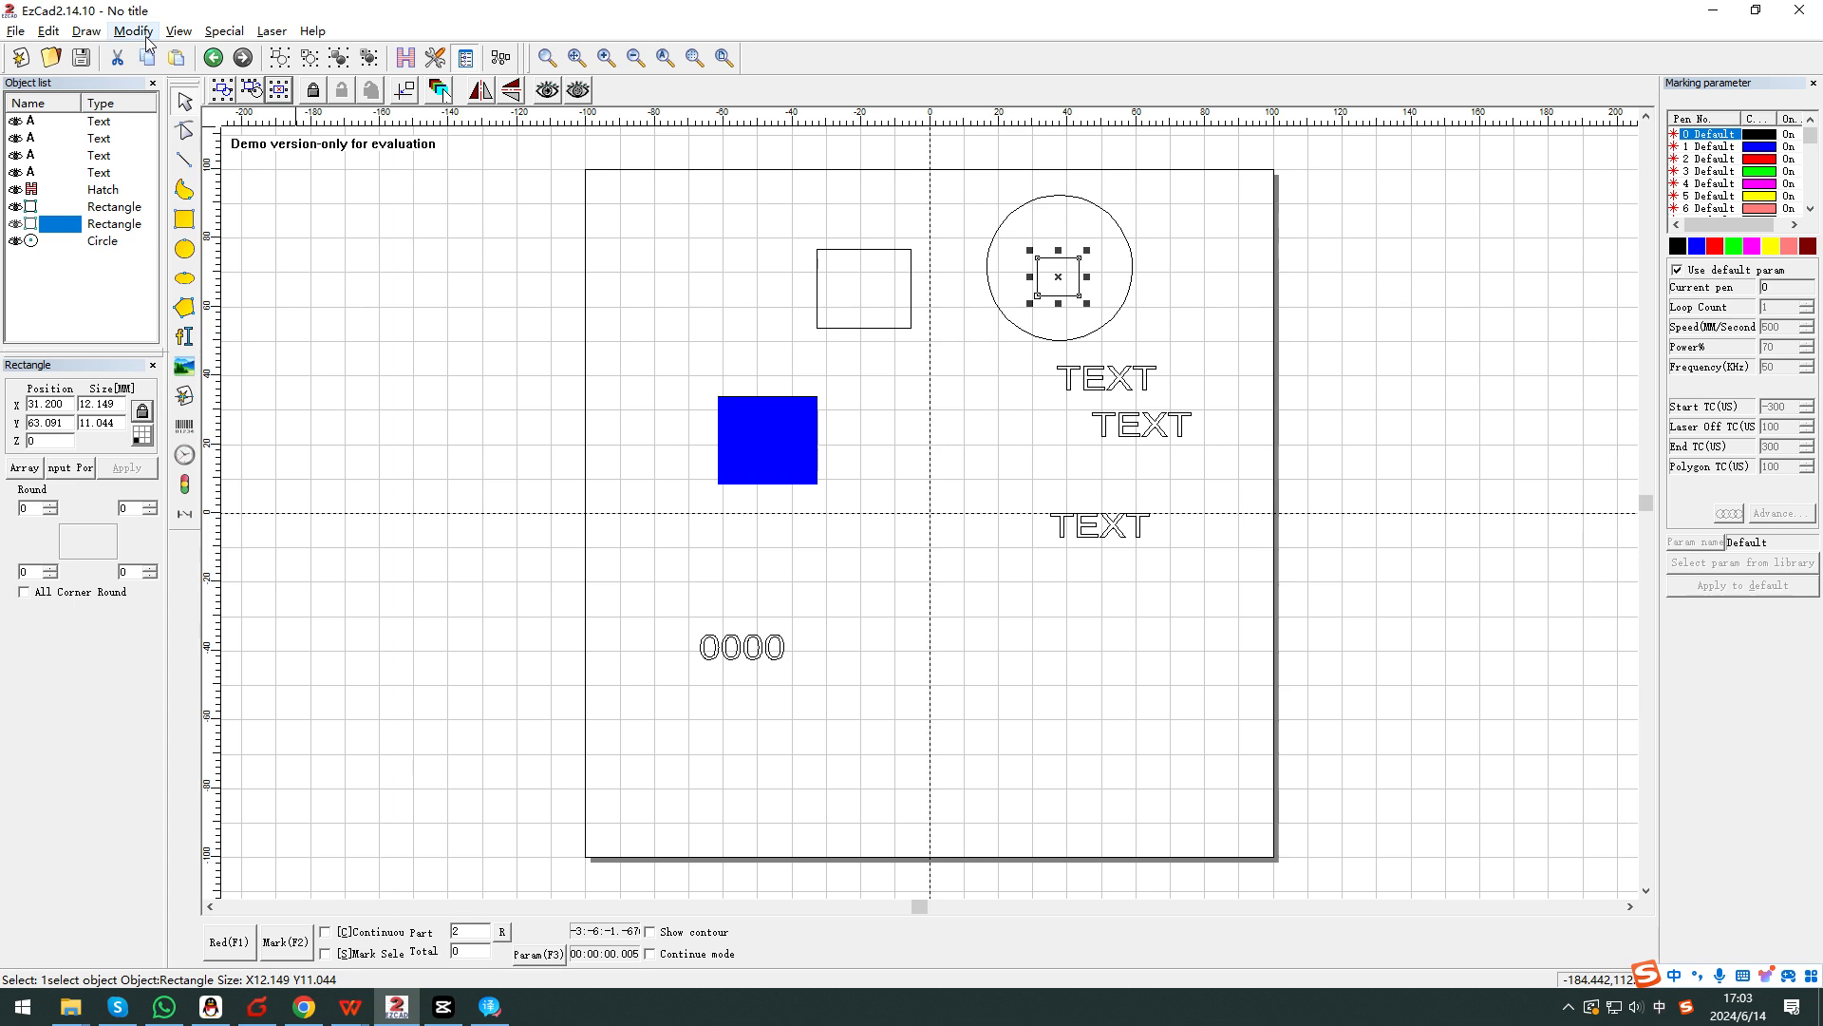
Open the IO State window to examine the input and output indicators, and close it.
{"action": "left_click", "coordinate": [178, 30]}
{"action": "left_click", "coordinate": [253, 347]}
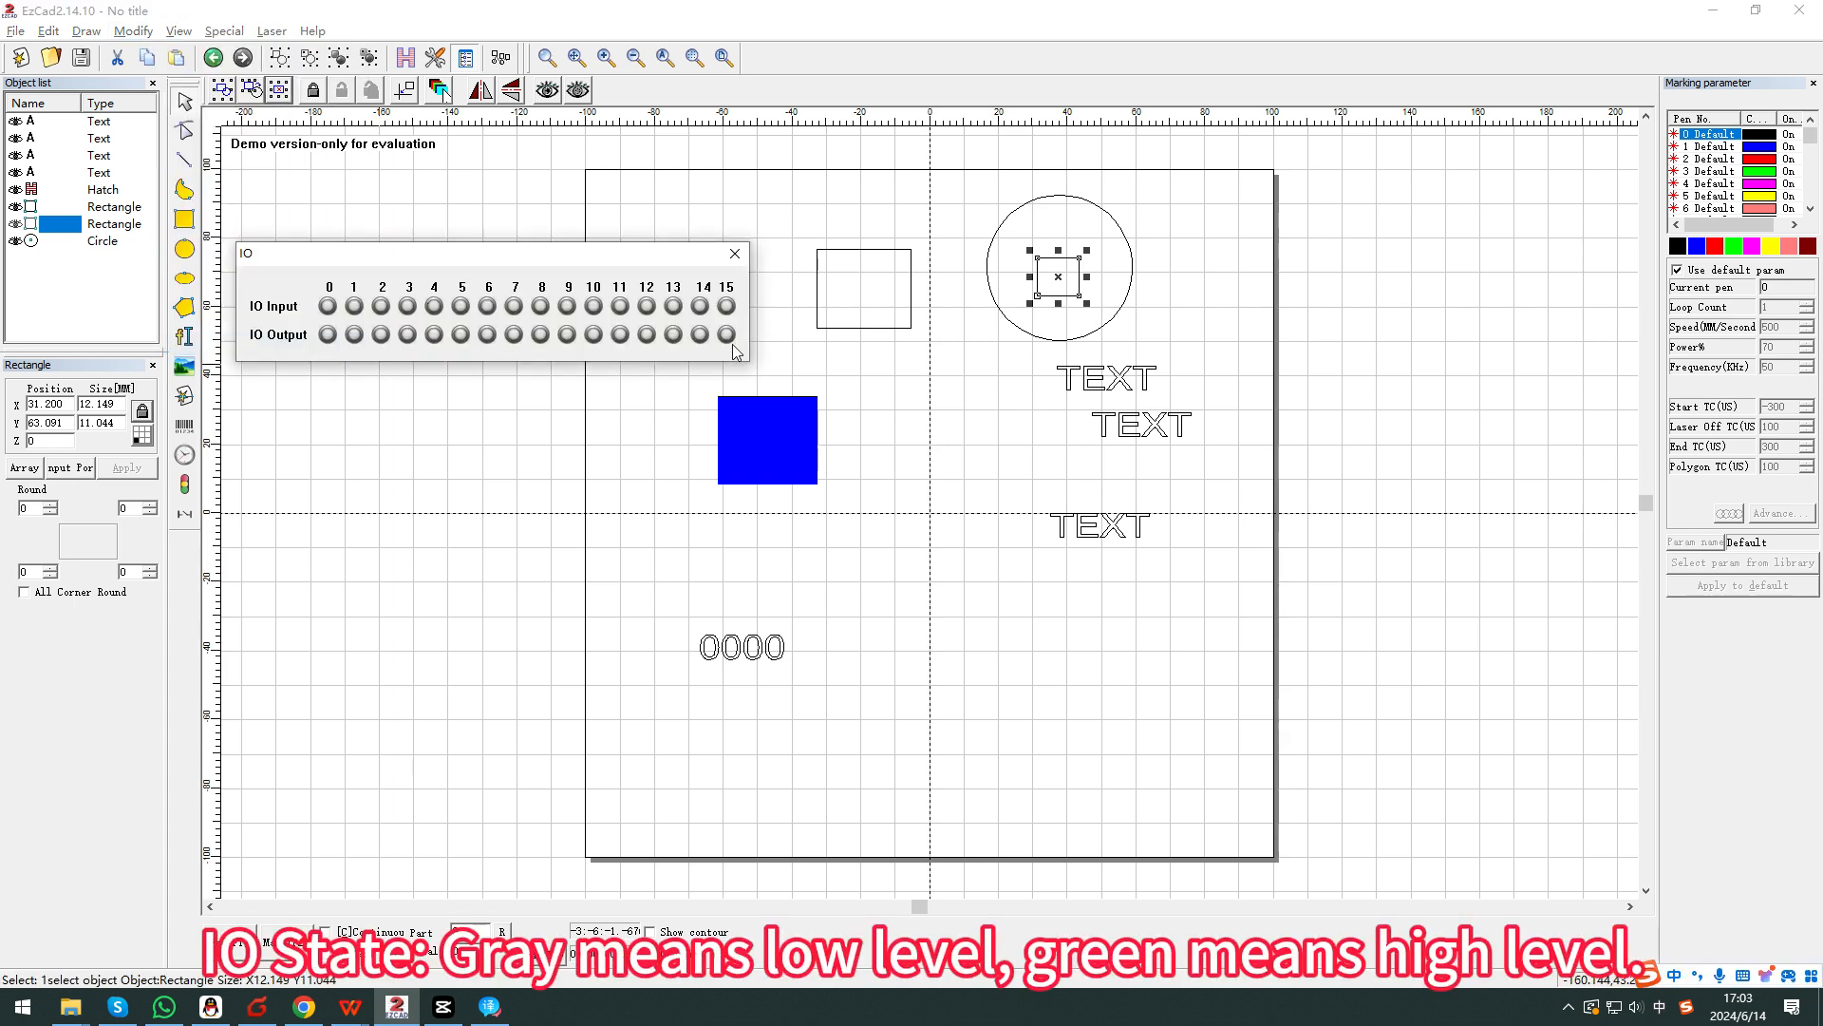
{"action": "left_click", "coordinate": [733, 254]}
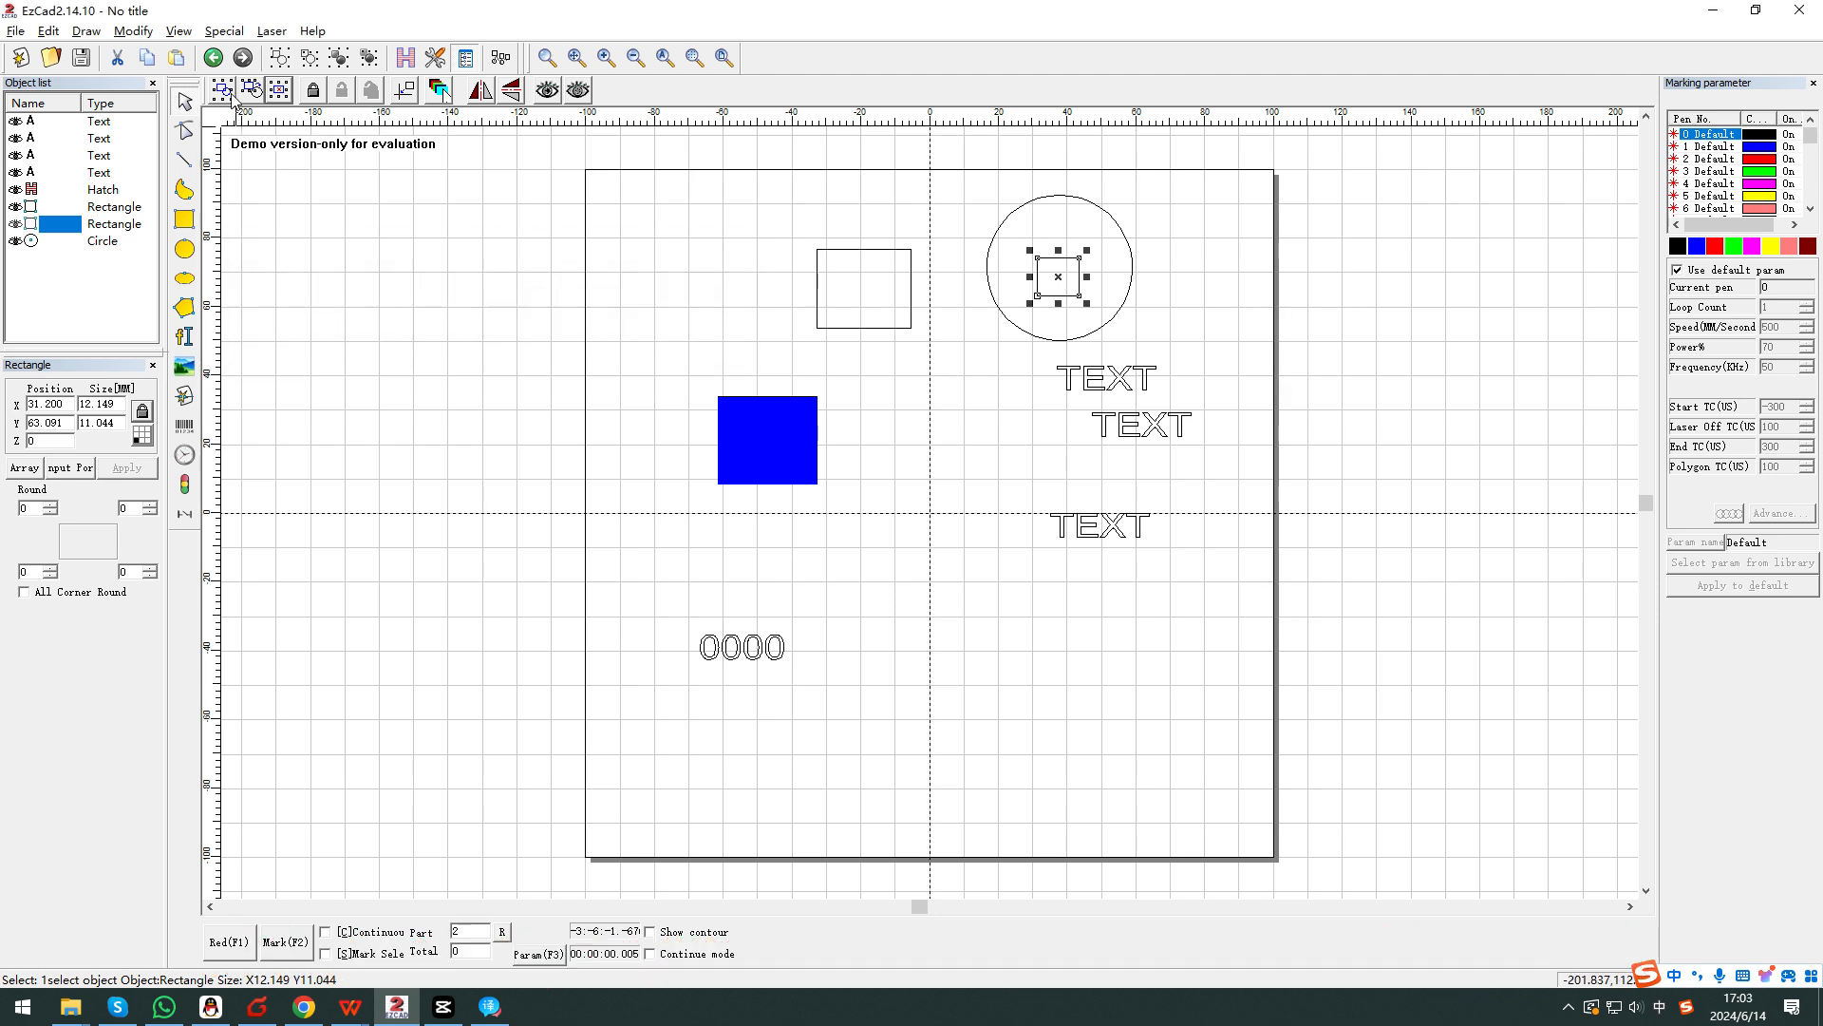
{"action": "left_click", "coordinate": [215, 33]}
{"action": "mouse_move", "coordinate": [257, 34]}
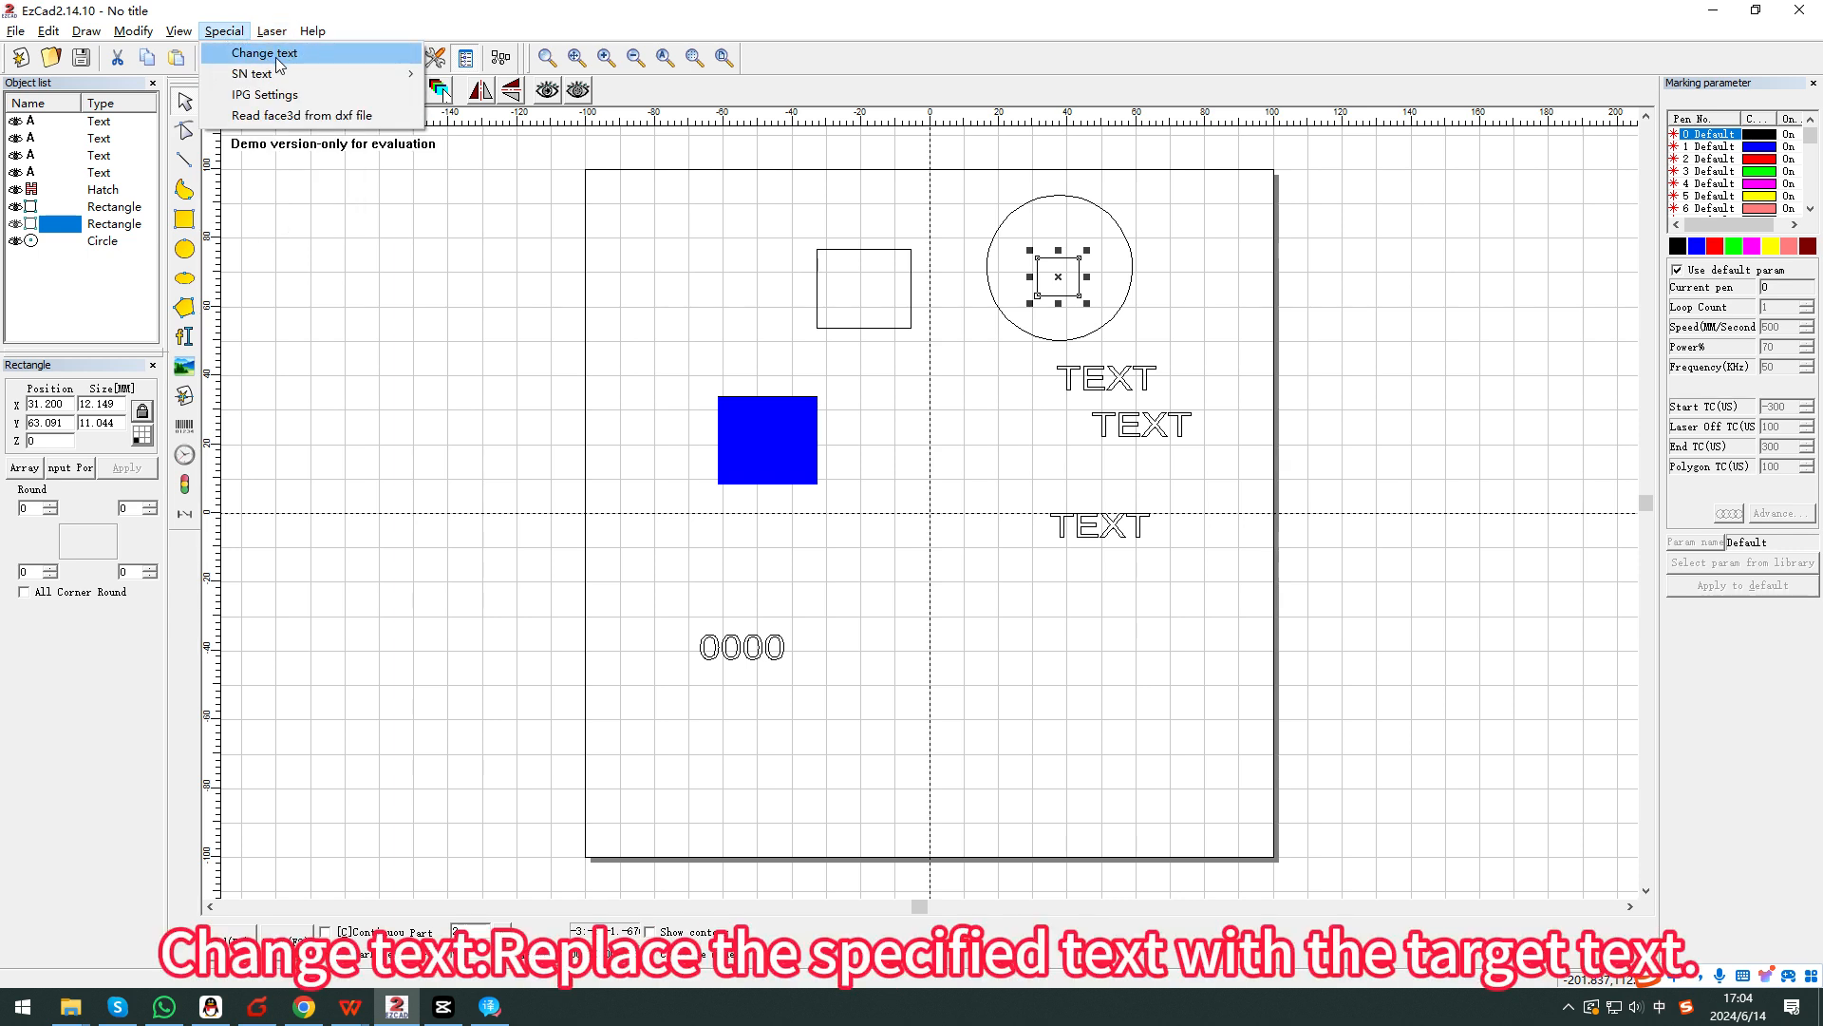
{"action": "left_click", "coordinate": [472, 259]}
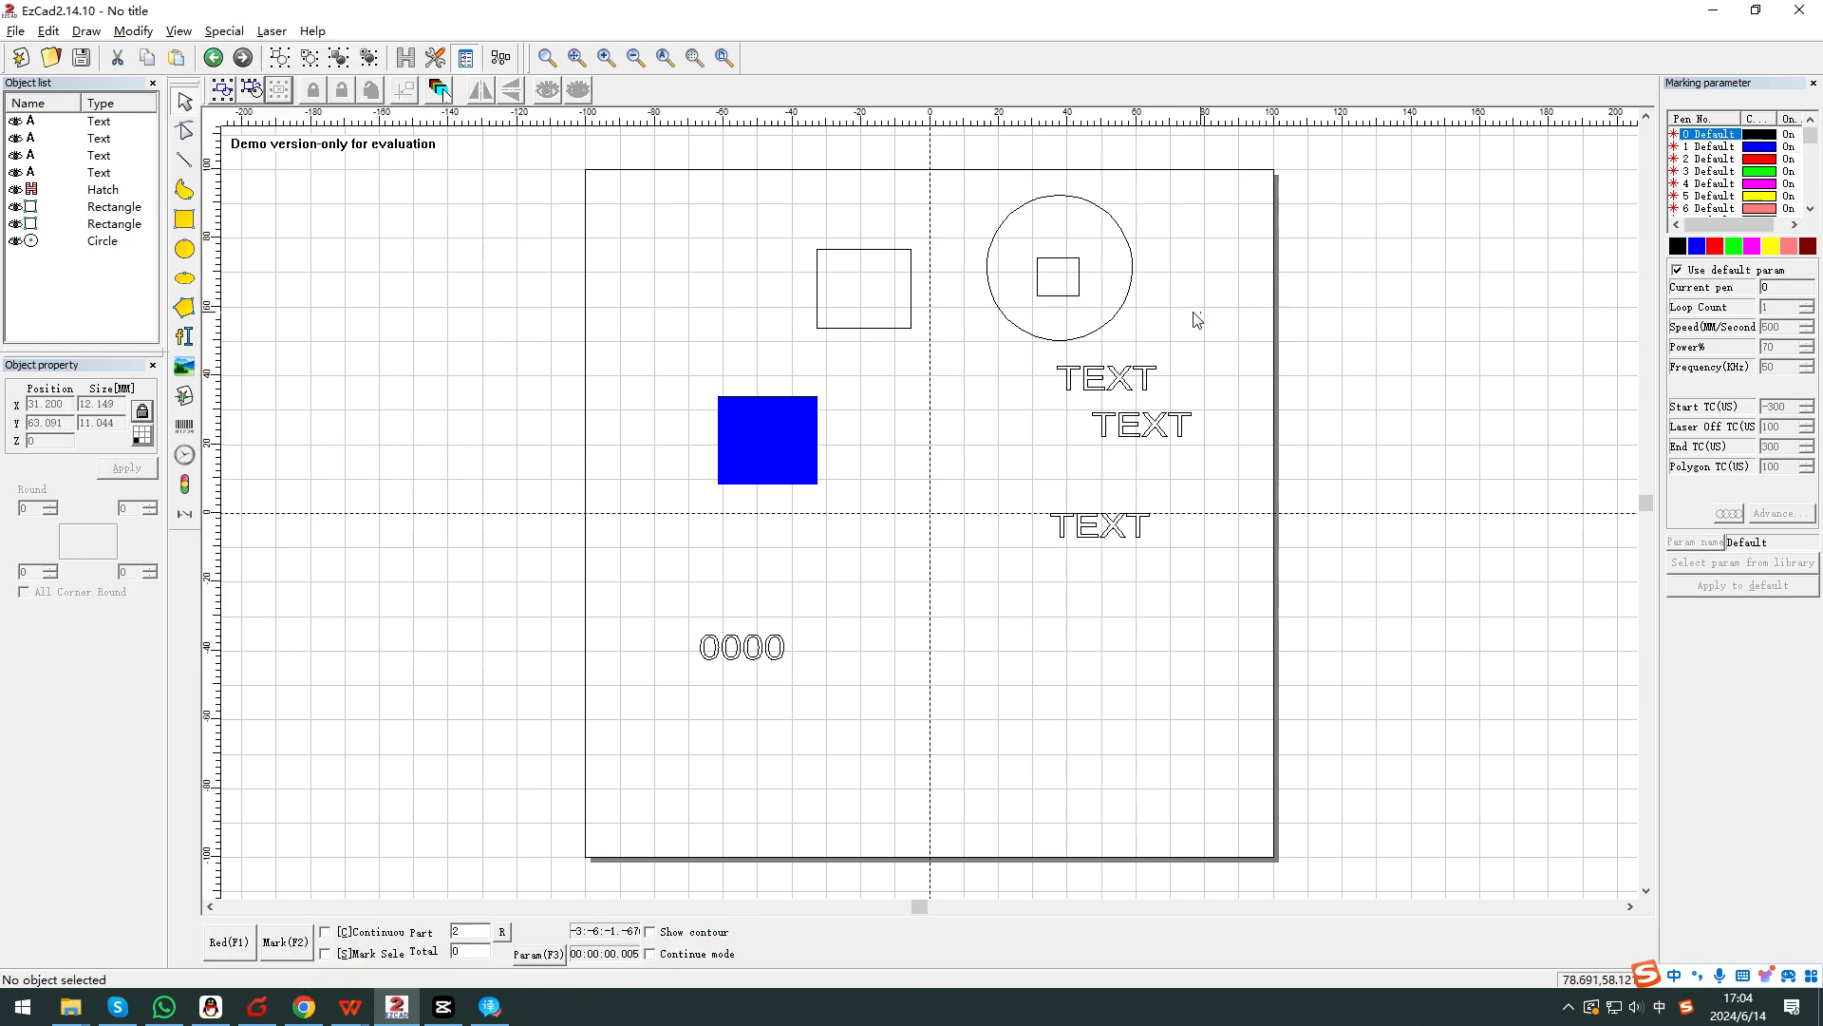
Delete the circle with its inner rectangle, and move the lowest TEXT object up closer to the other two.
{"action": "left_click_drag", "start_coordinate": [1195, 310], "coordinate": [1013, 211]}
{"action": "key", "text": "Delete"}
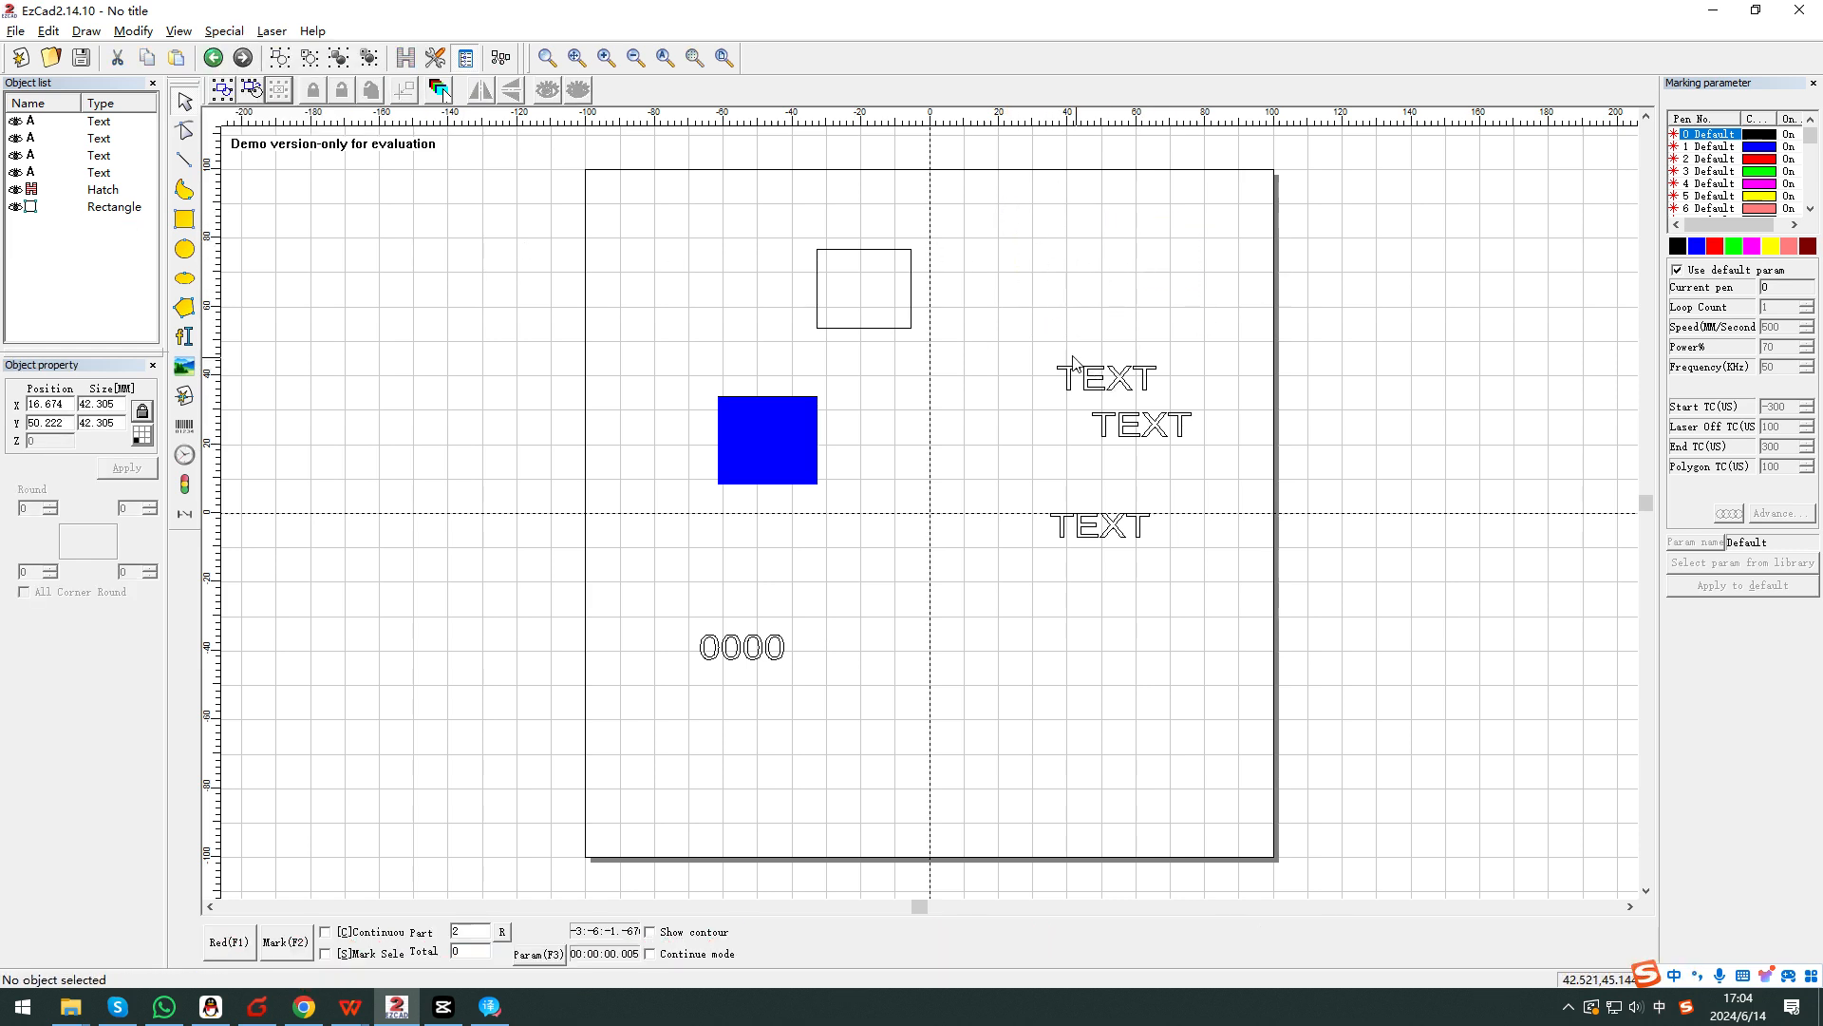
{"action": "left_click", "coordinate": [1097, 525]}
{"action": "left_click_drag", "start_coordinate": [1097, 525], "coordinate": [1124, 481]}
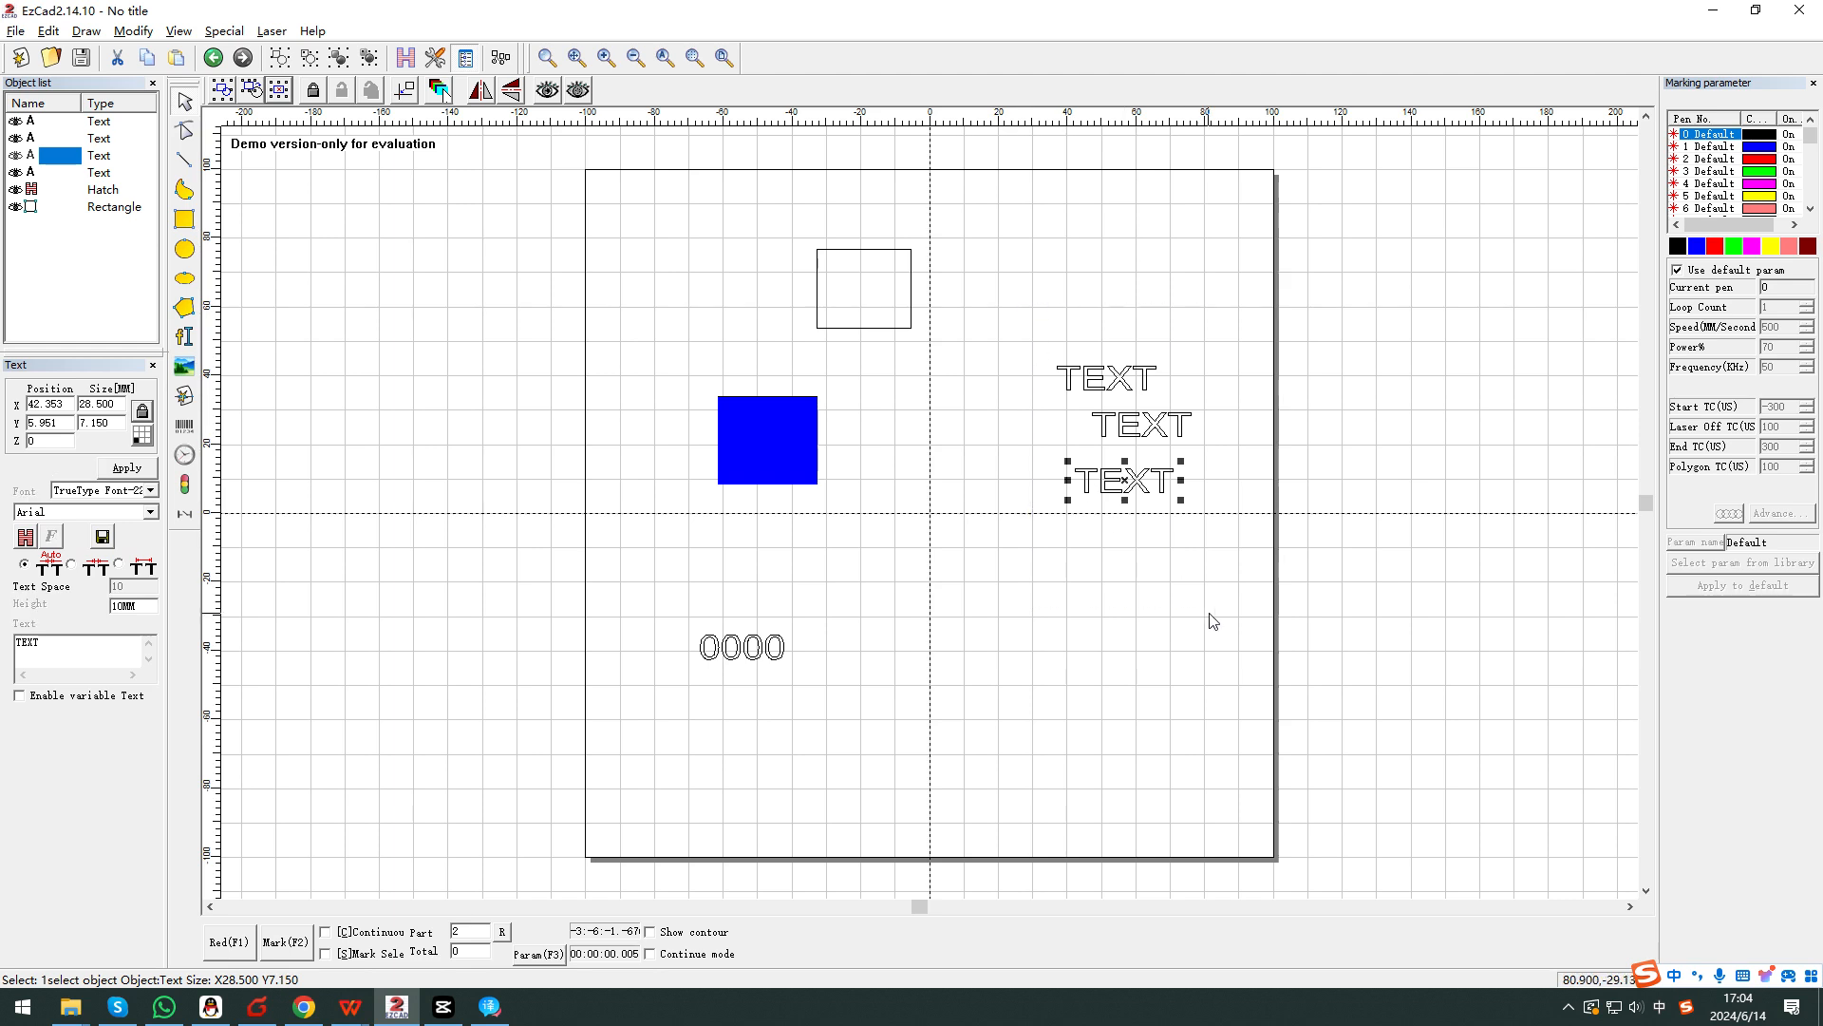
Align the left edges of the three TEXT objects above the horizontal axis.
{"action": "left_click_drag", "start_coordinate": [1209, 619], "coordinate": [1040, 350]}
{"action": "left_click", "coordinate": [133, 30]}
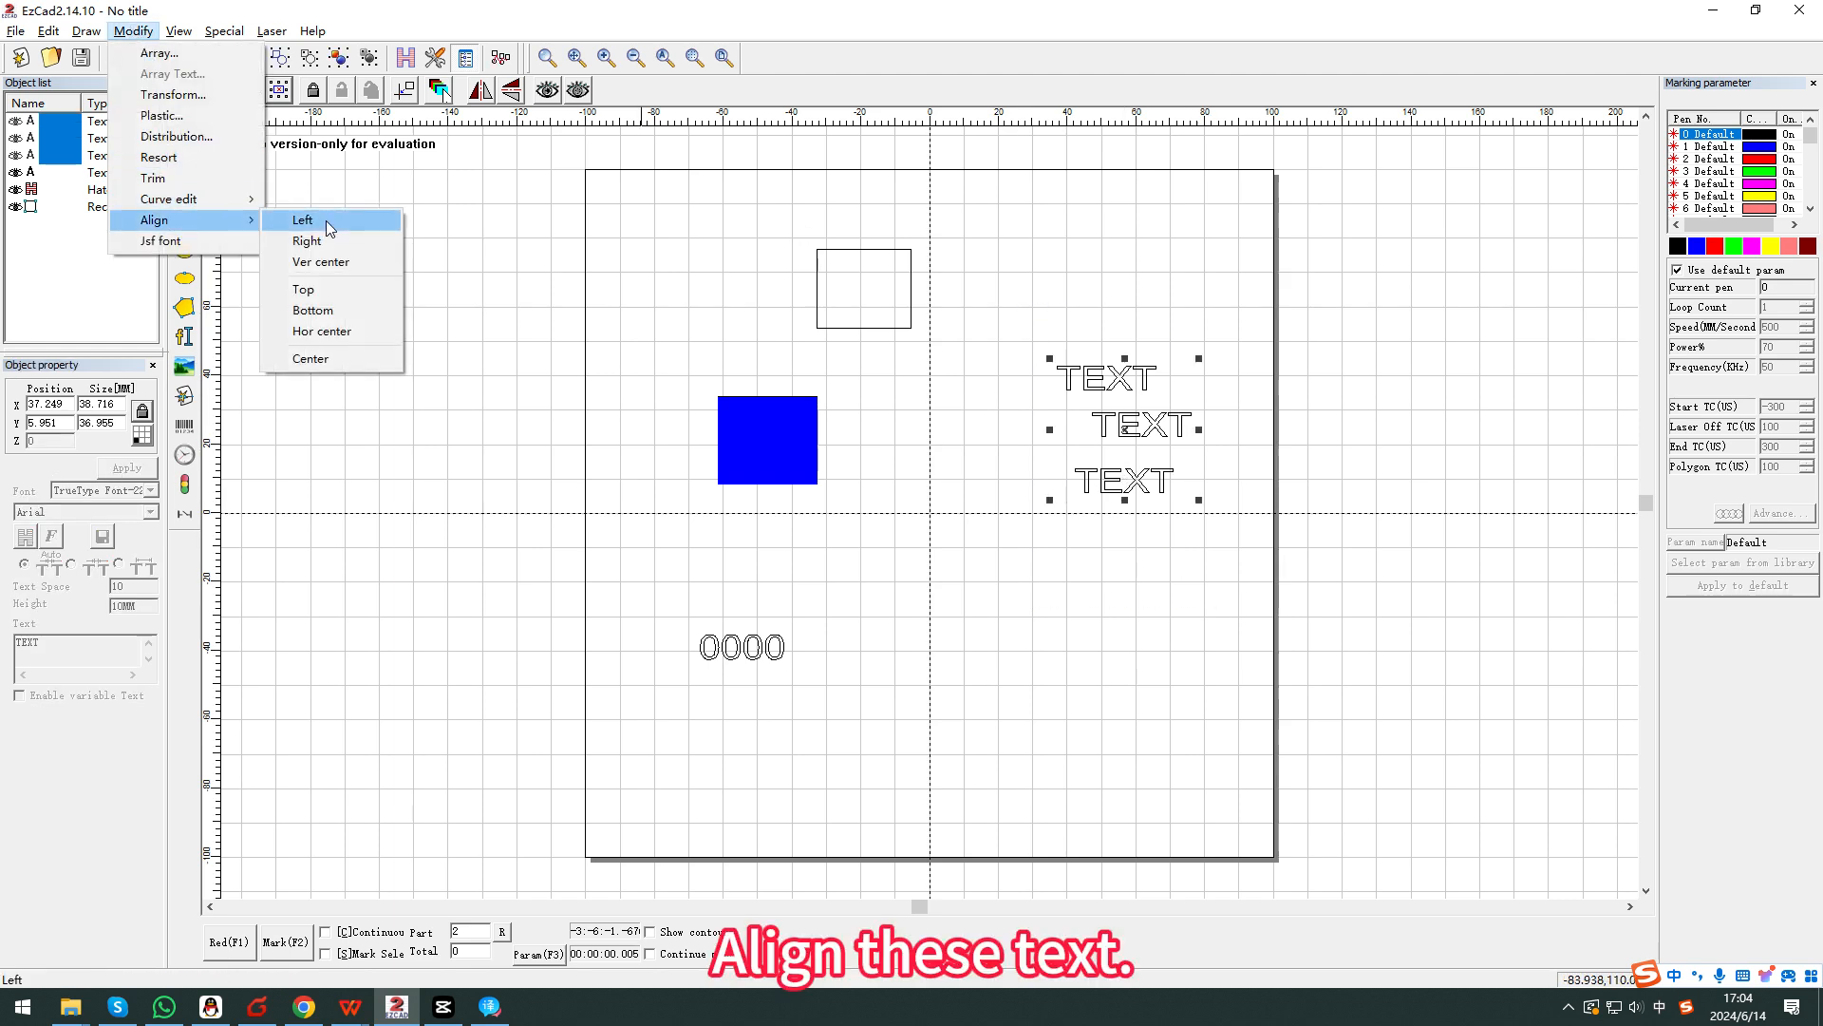
{"action": "left_click", "coordinate": [327, 220]}
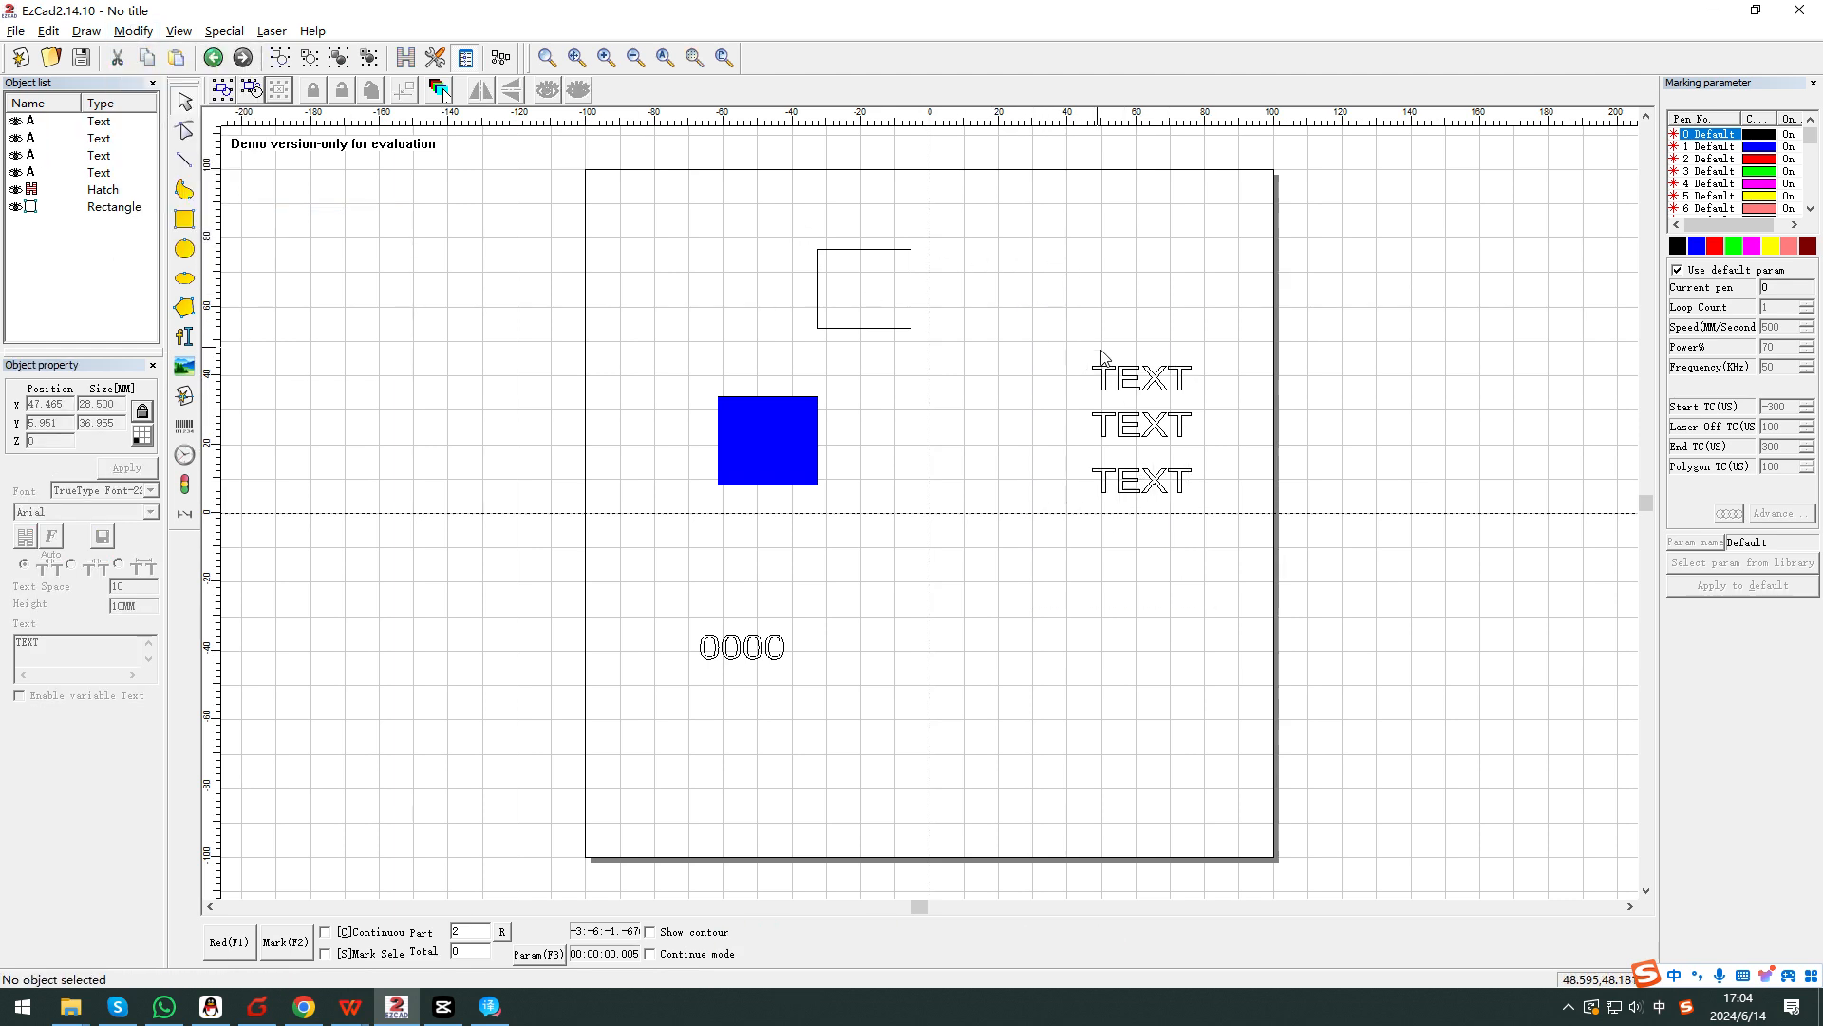
Use Change text to replace the uppermost TEXT object with STYLECNC, and move it up and to the left.
{"action": "left_click", "coordinate": [1140, 379]}
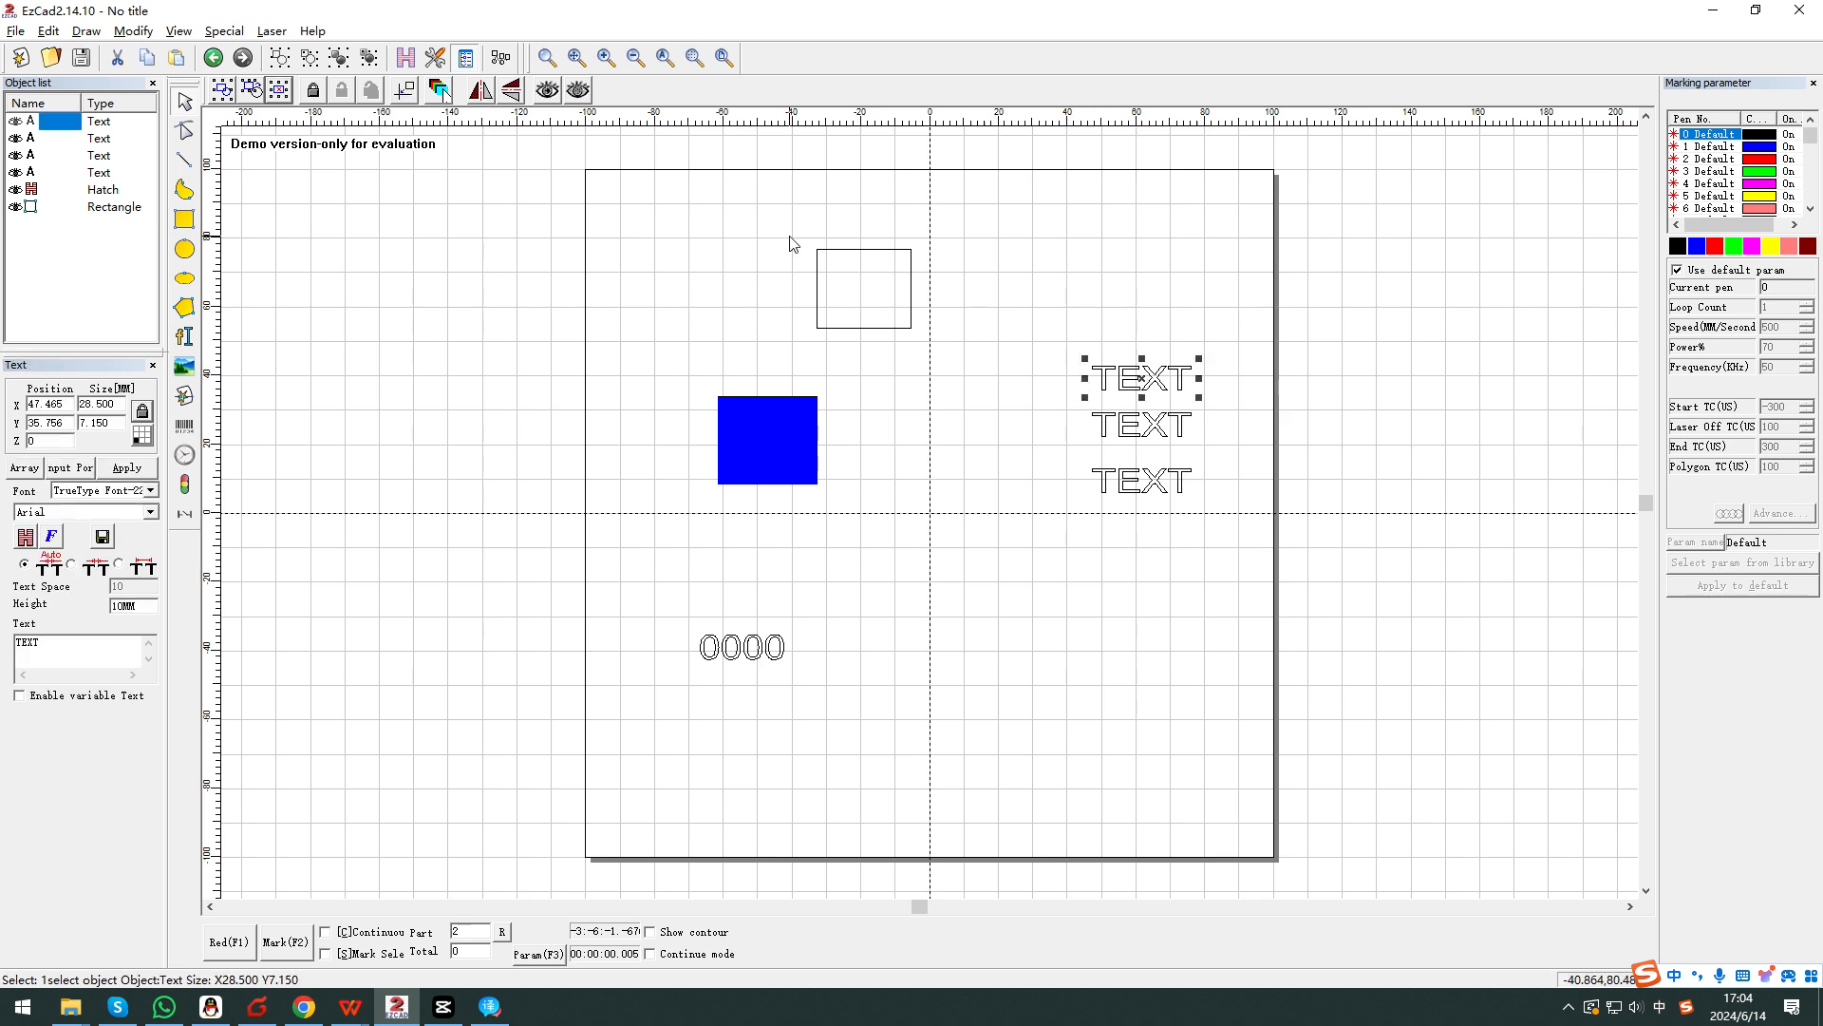
{"action": "left_click", "coordinate": [224, 30]}
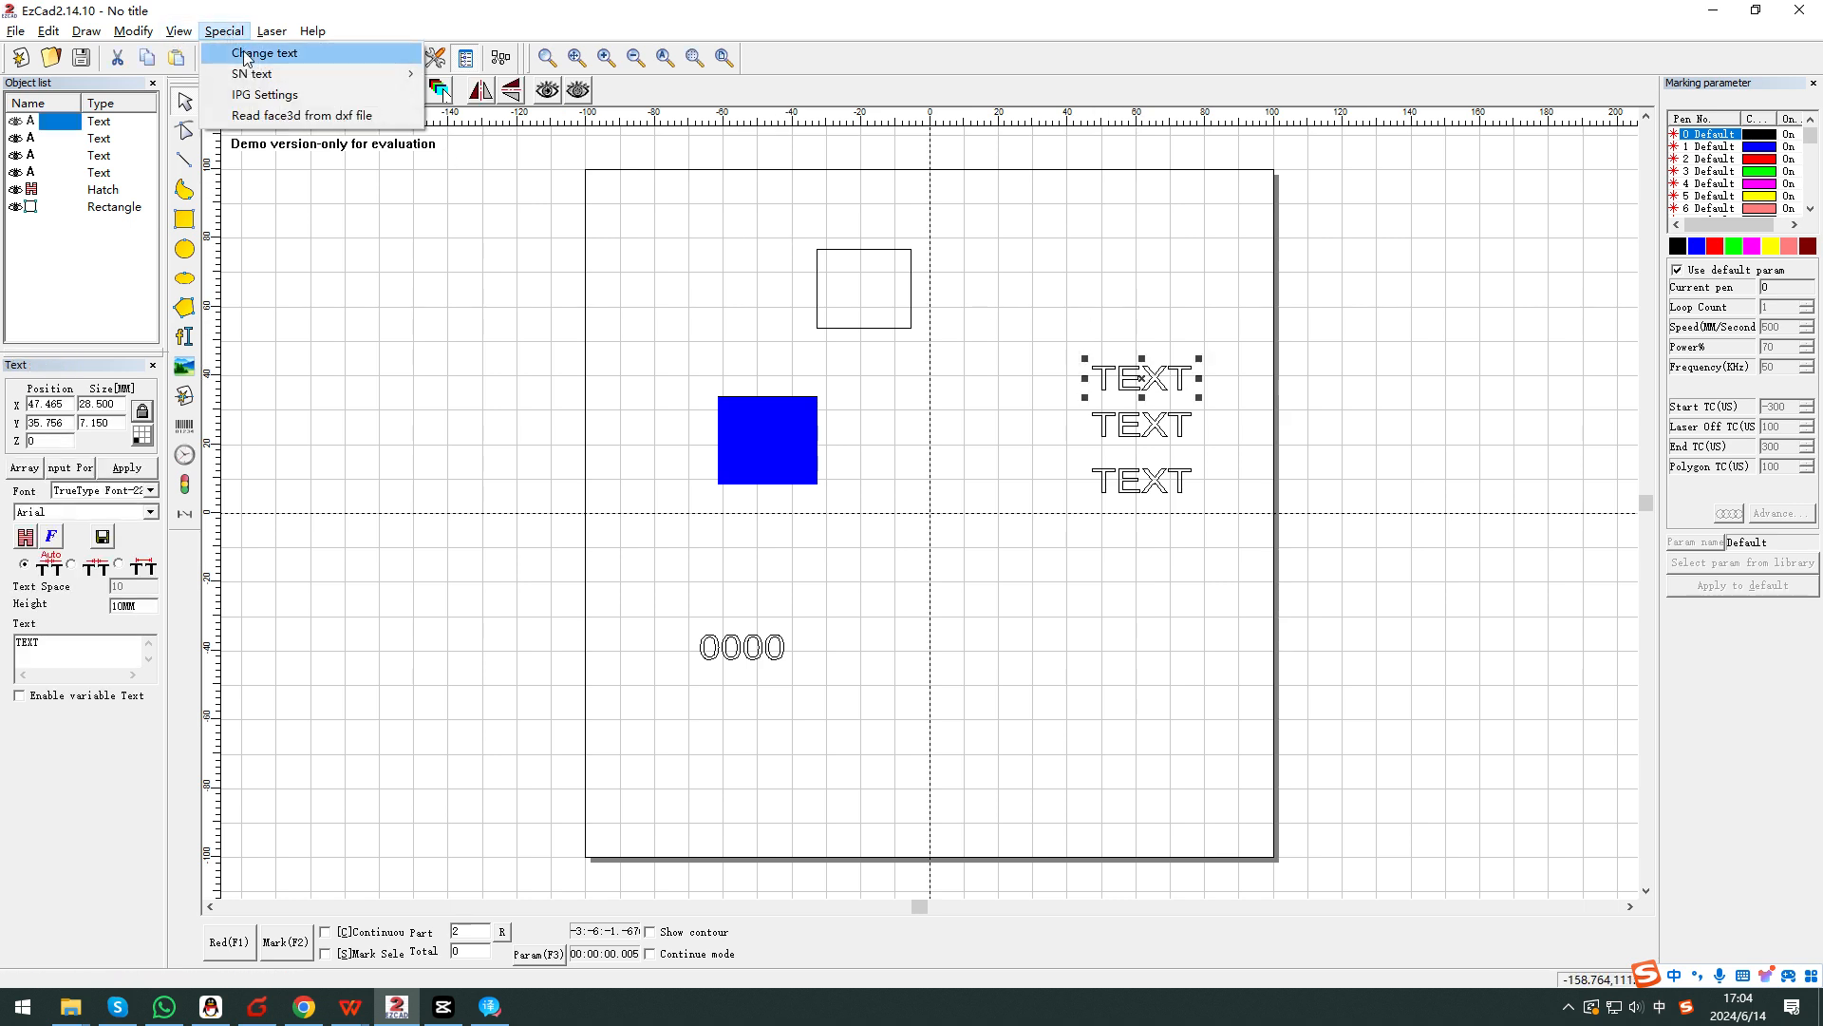
{"action": "left_click", "coordinate": [249, 49]}
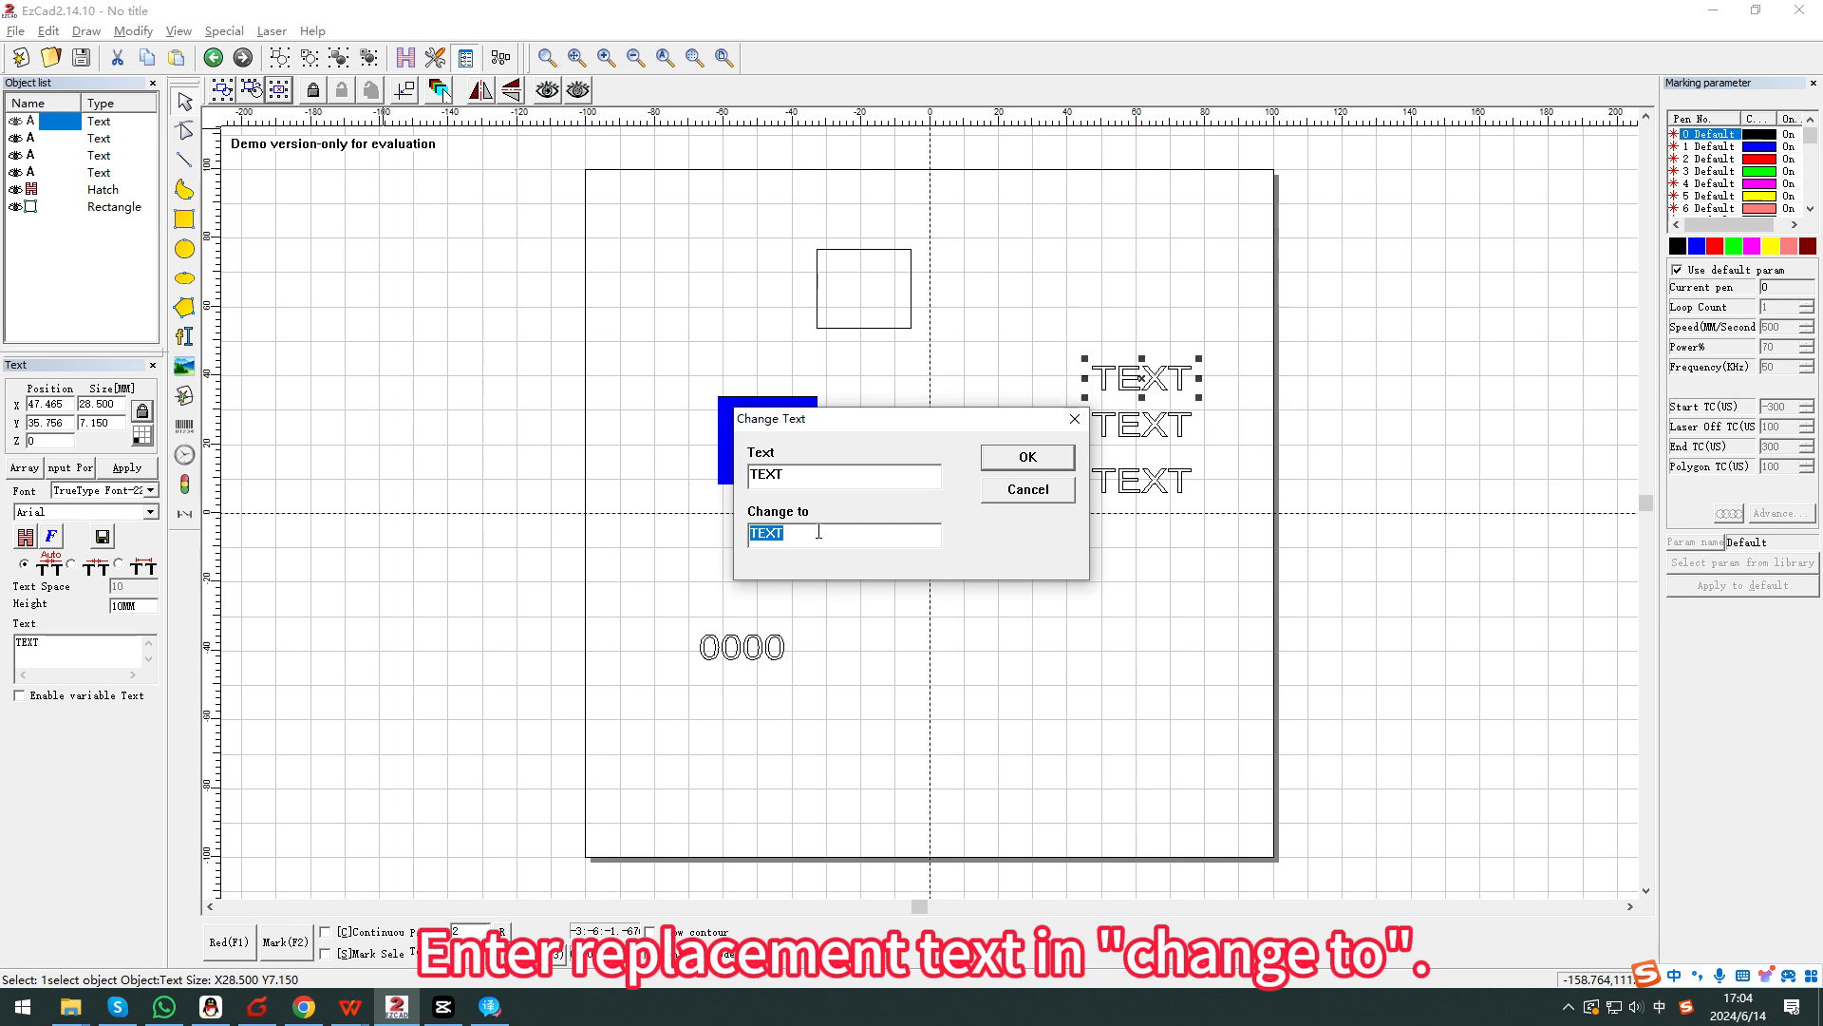
{"action": "type", "text": "STYLECNC"}
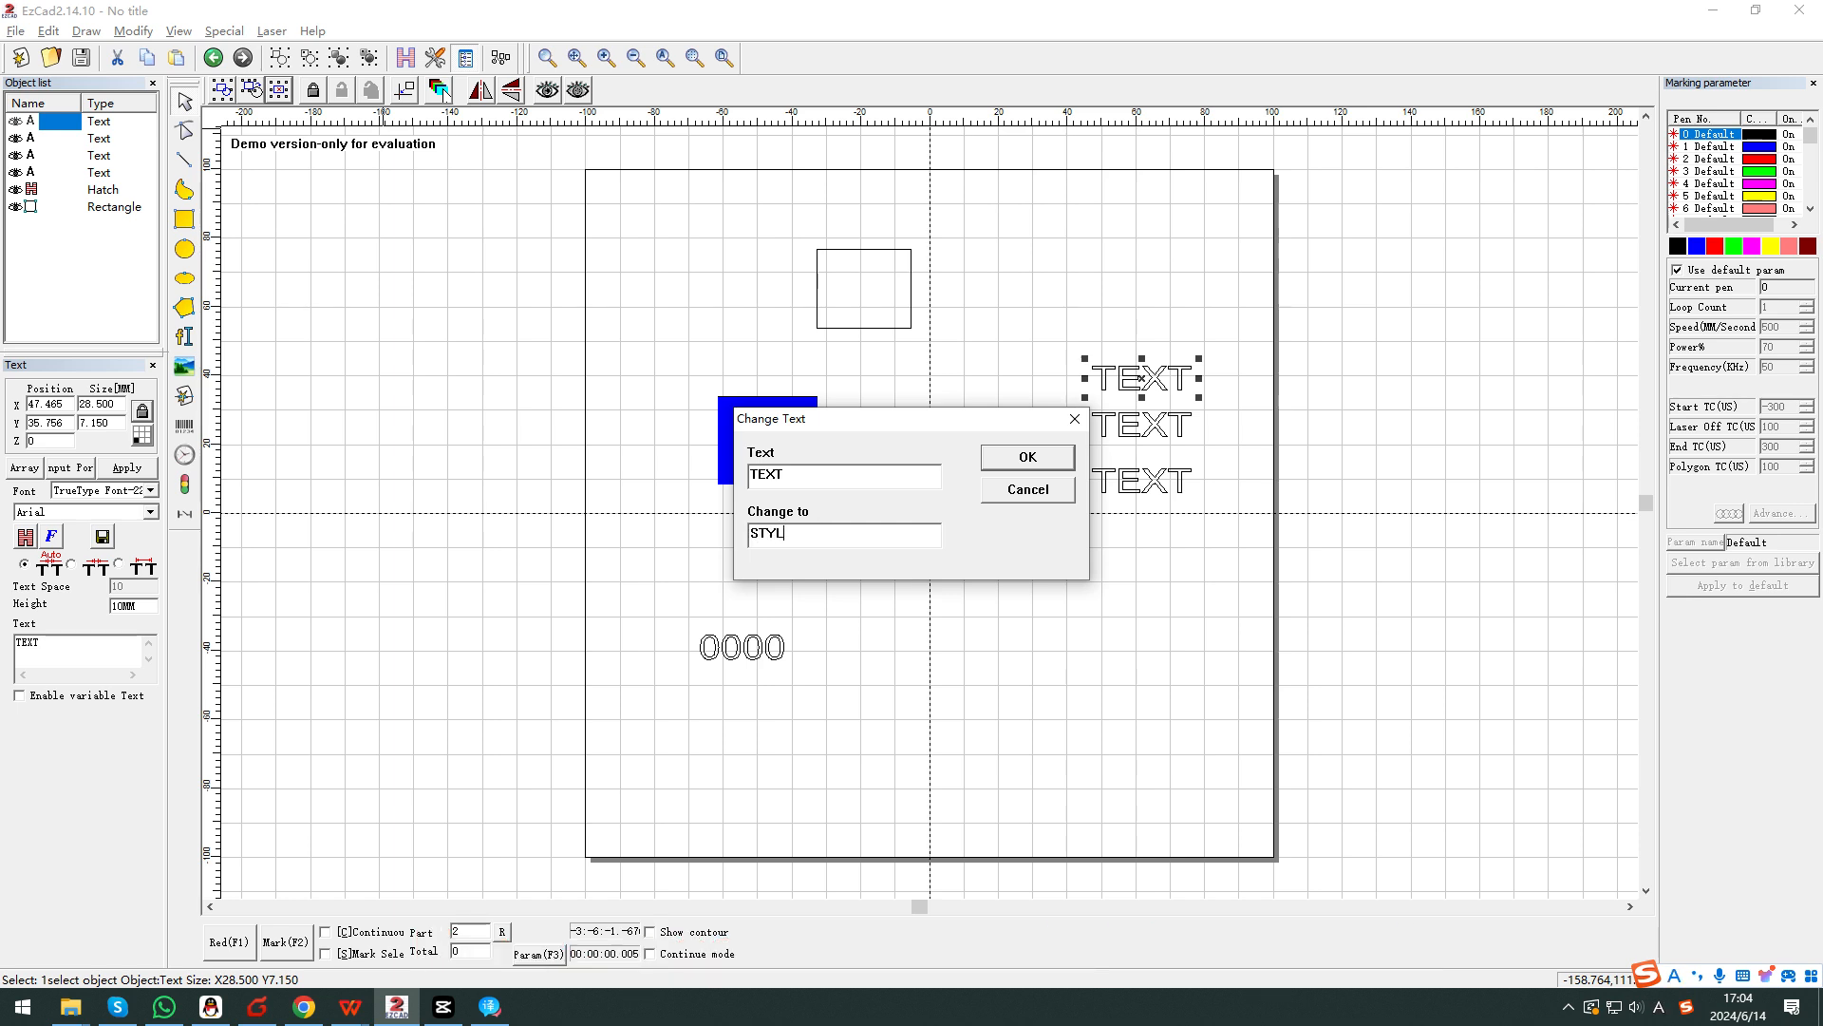
{"action": "left_click", "coordinate": [1027, 458]}
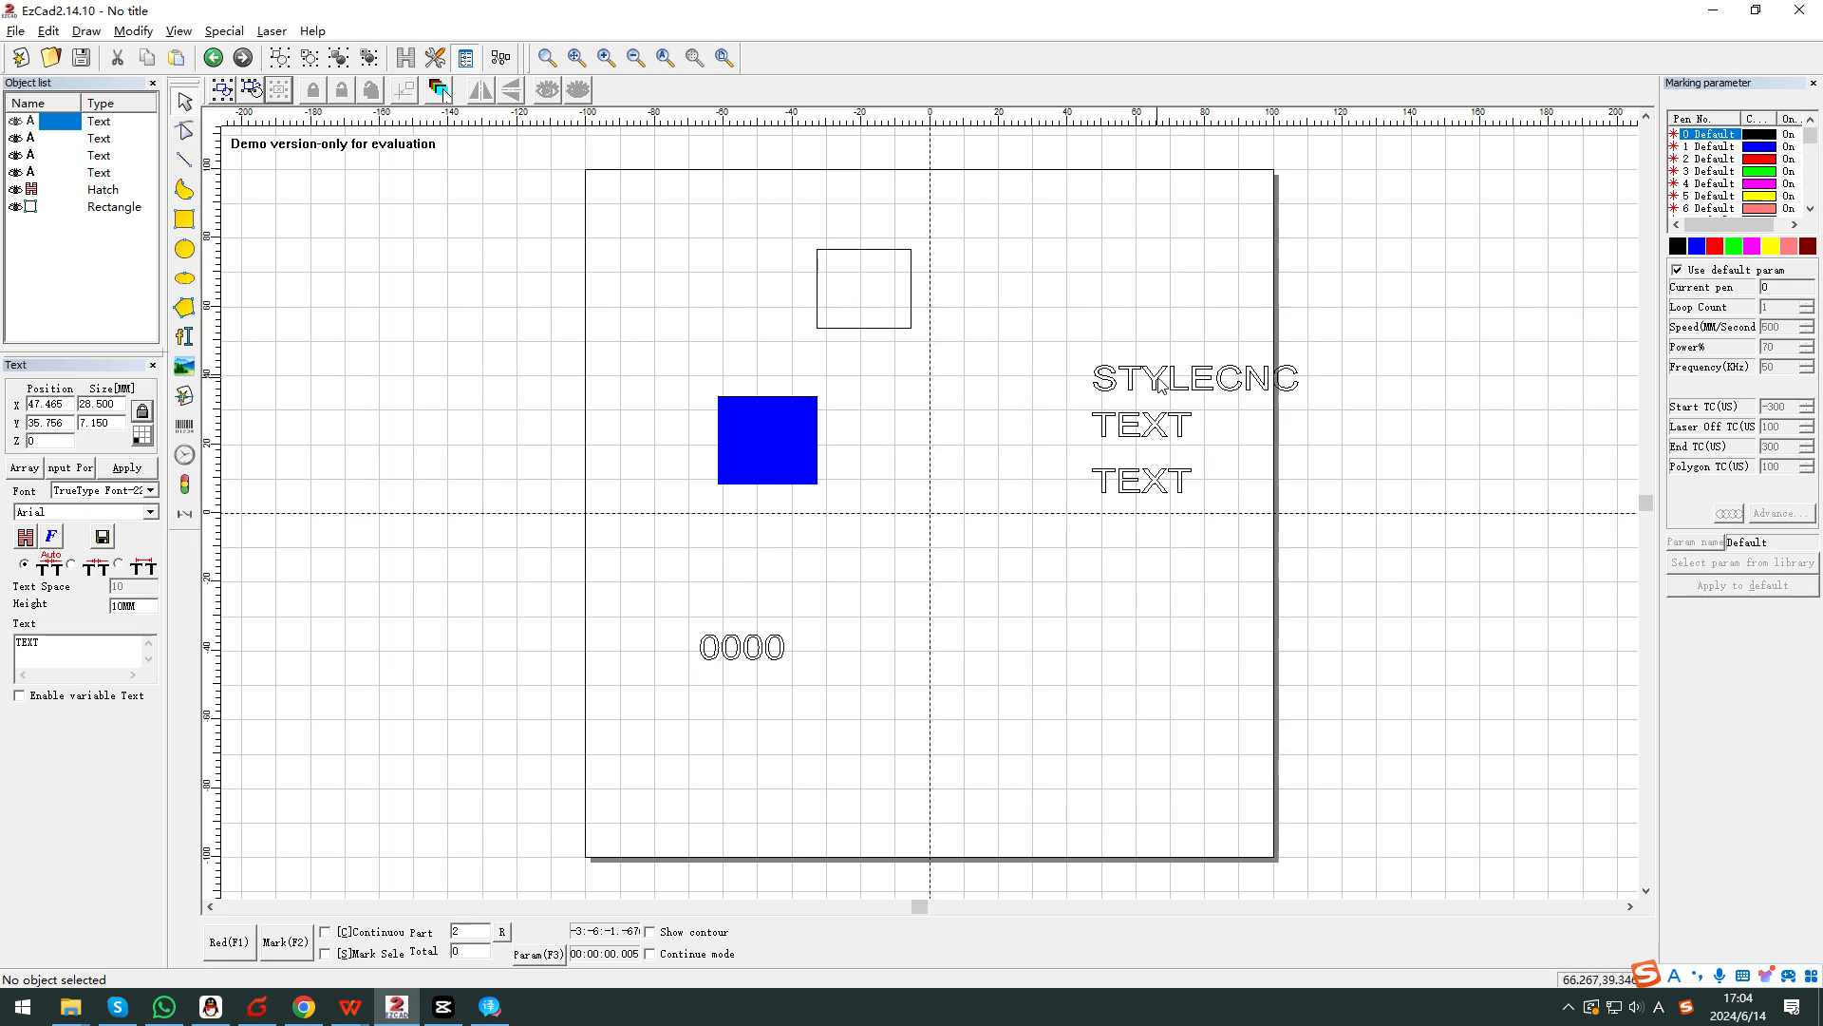
{"action": "left_click", "coordinate": [1185, 384]}
{"action": "left_click_drag", "start_coordinate": [1201, 382], "coordinate": [1120, 334]}
Change both remaining TEXT objects to STYLECNC together, and move them left so they lie fully inside the work area.
{"action": "left_click", "coordinate": [1105, 505]}
{"action": "left_click_drag", "start_coordinate": [1231, 624], "coordinate": [1025, 373]}
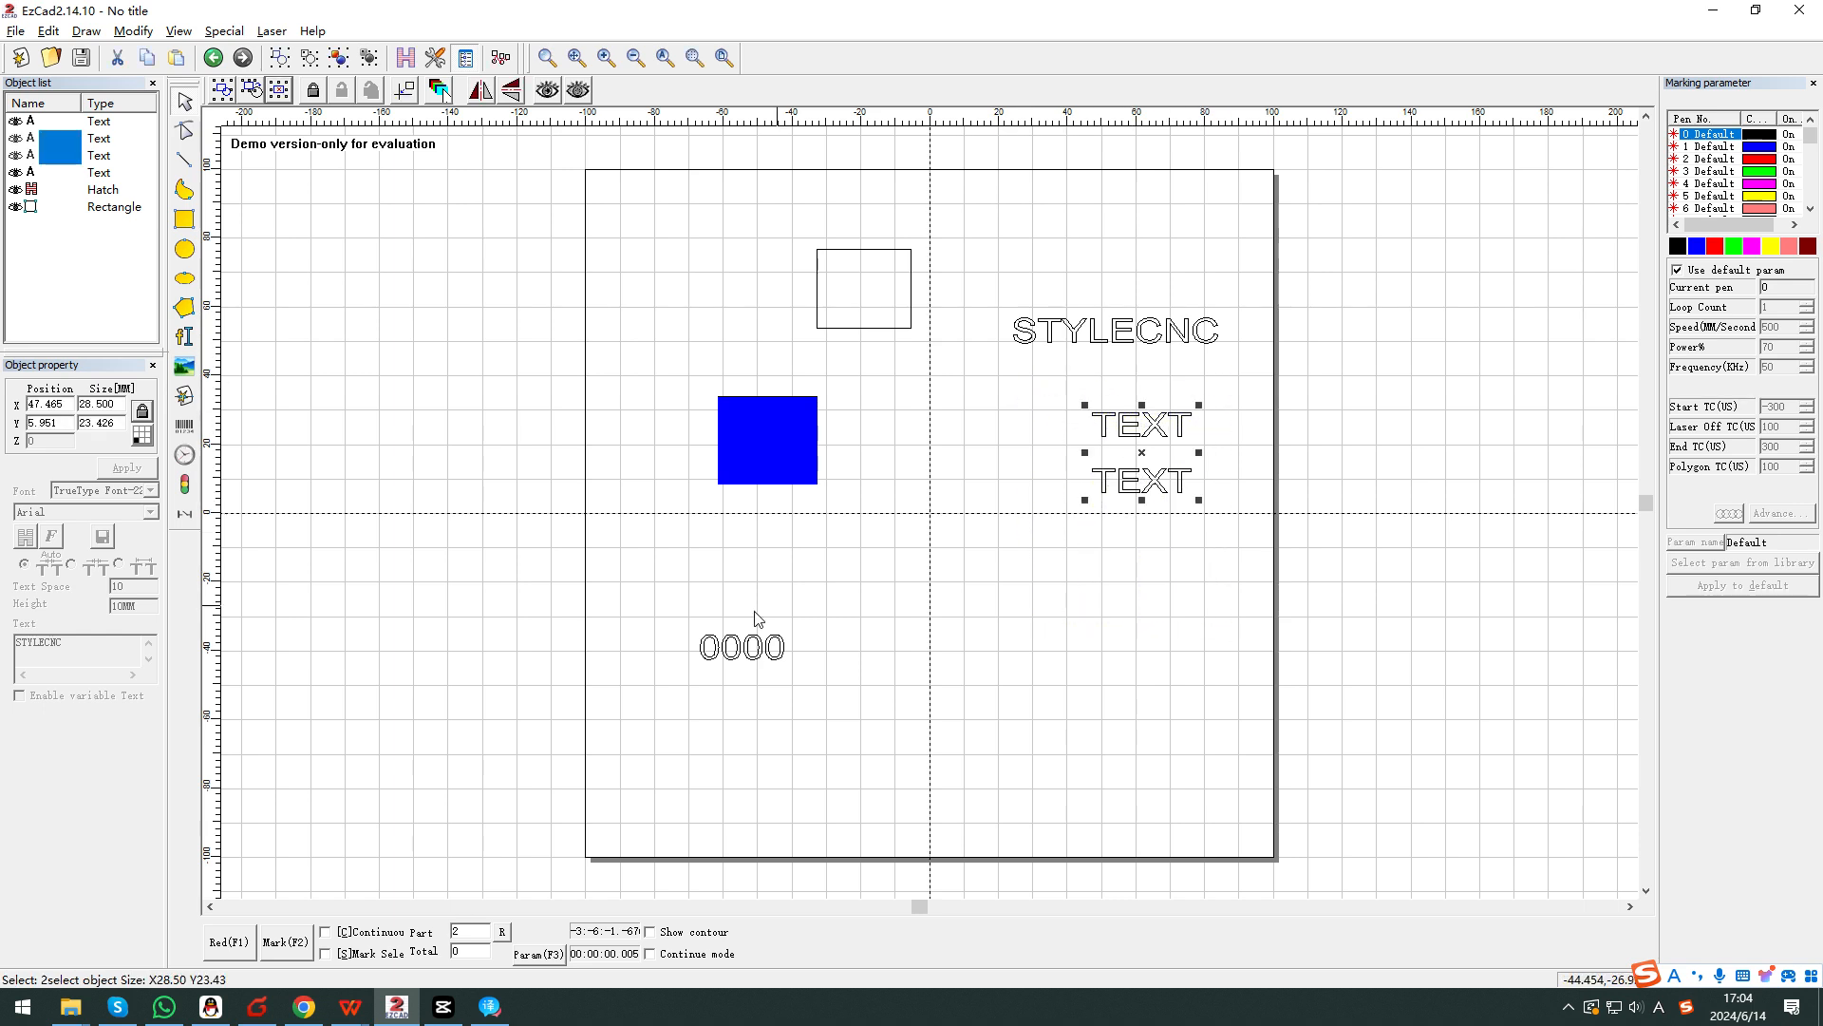
{"action": "left_click", "coordinate": [225, 32]}
{"action": "left_click", "coordinate": [265, 53]}
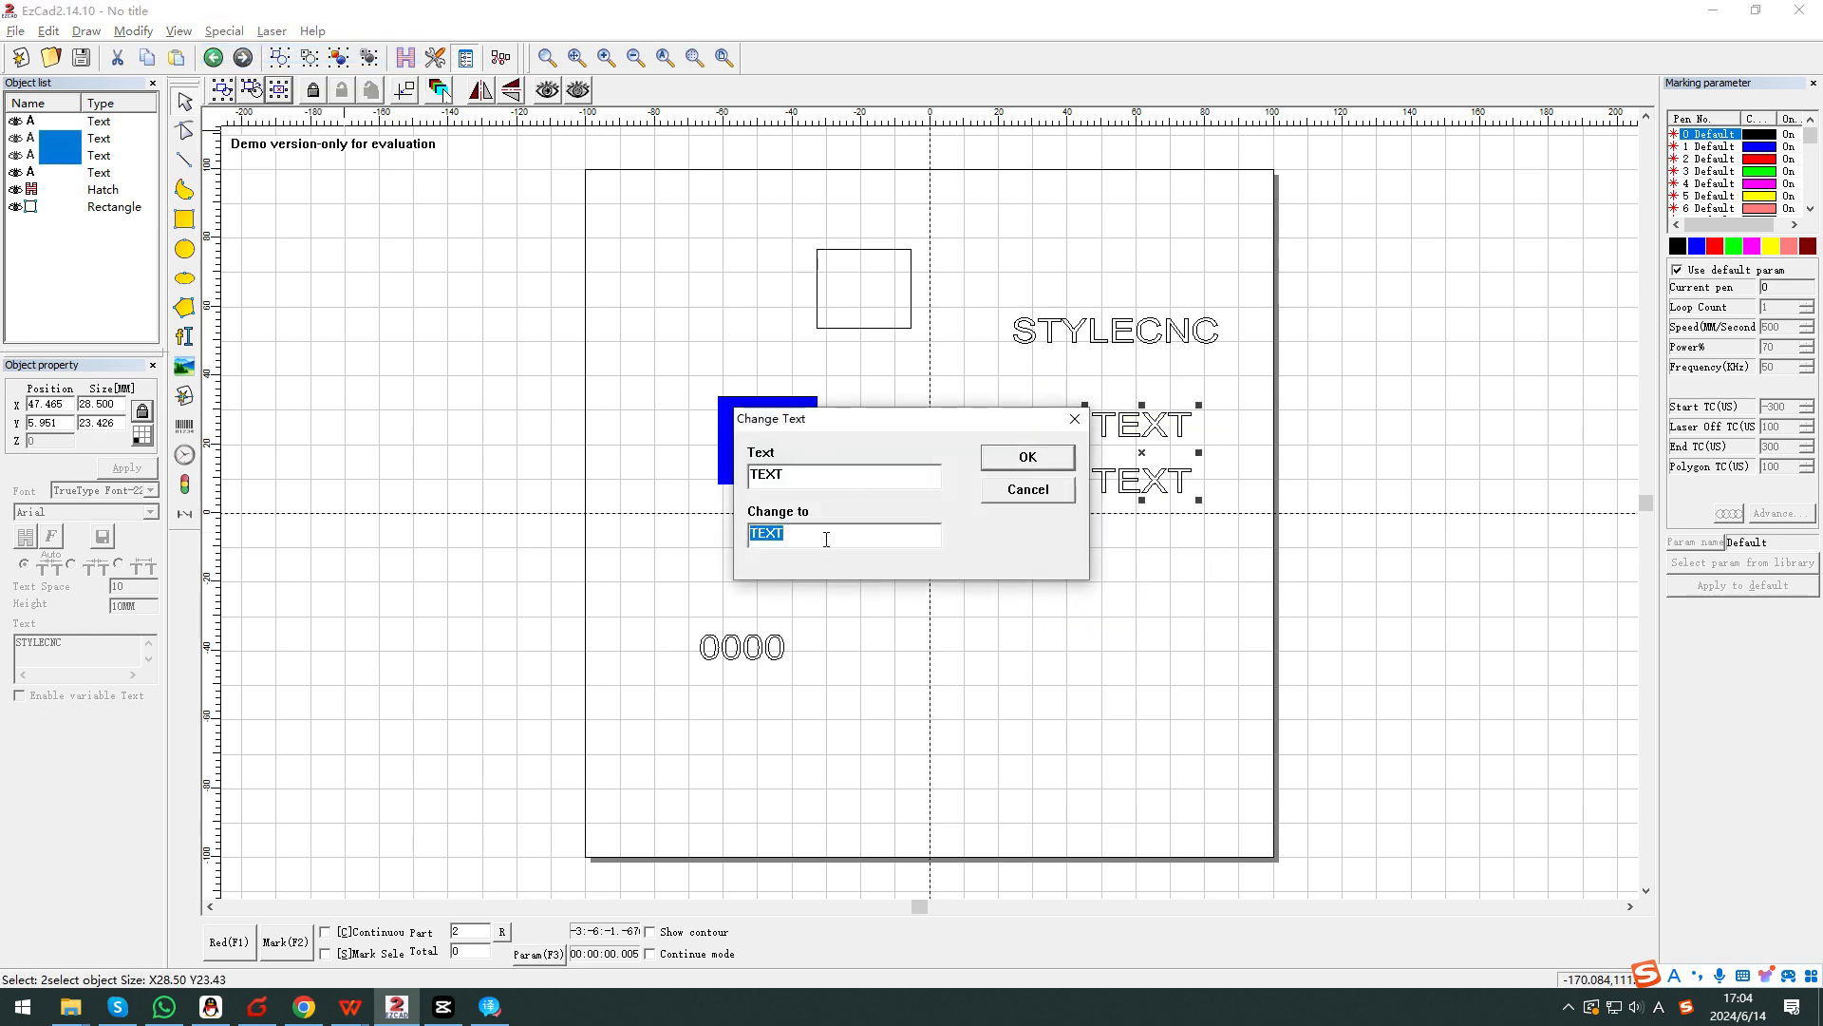
{"action": "left_click", "coordinate": [1052, 466]}
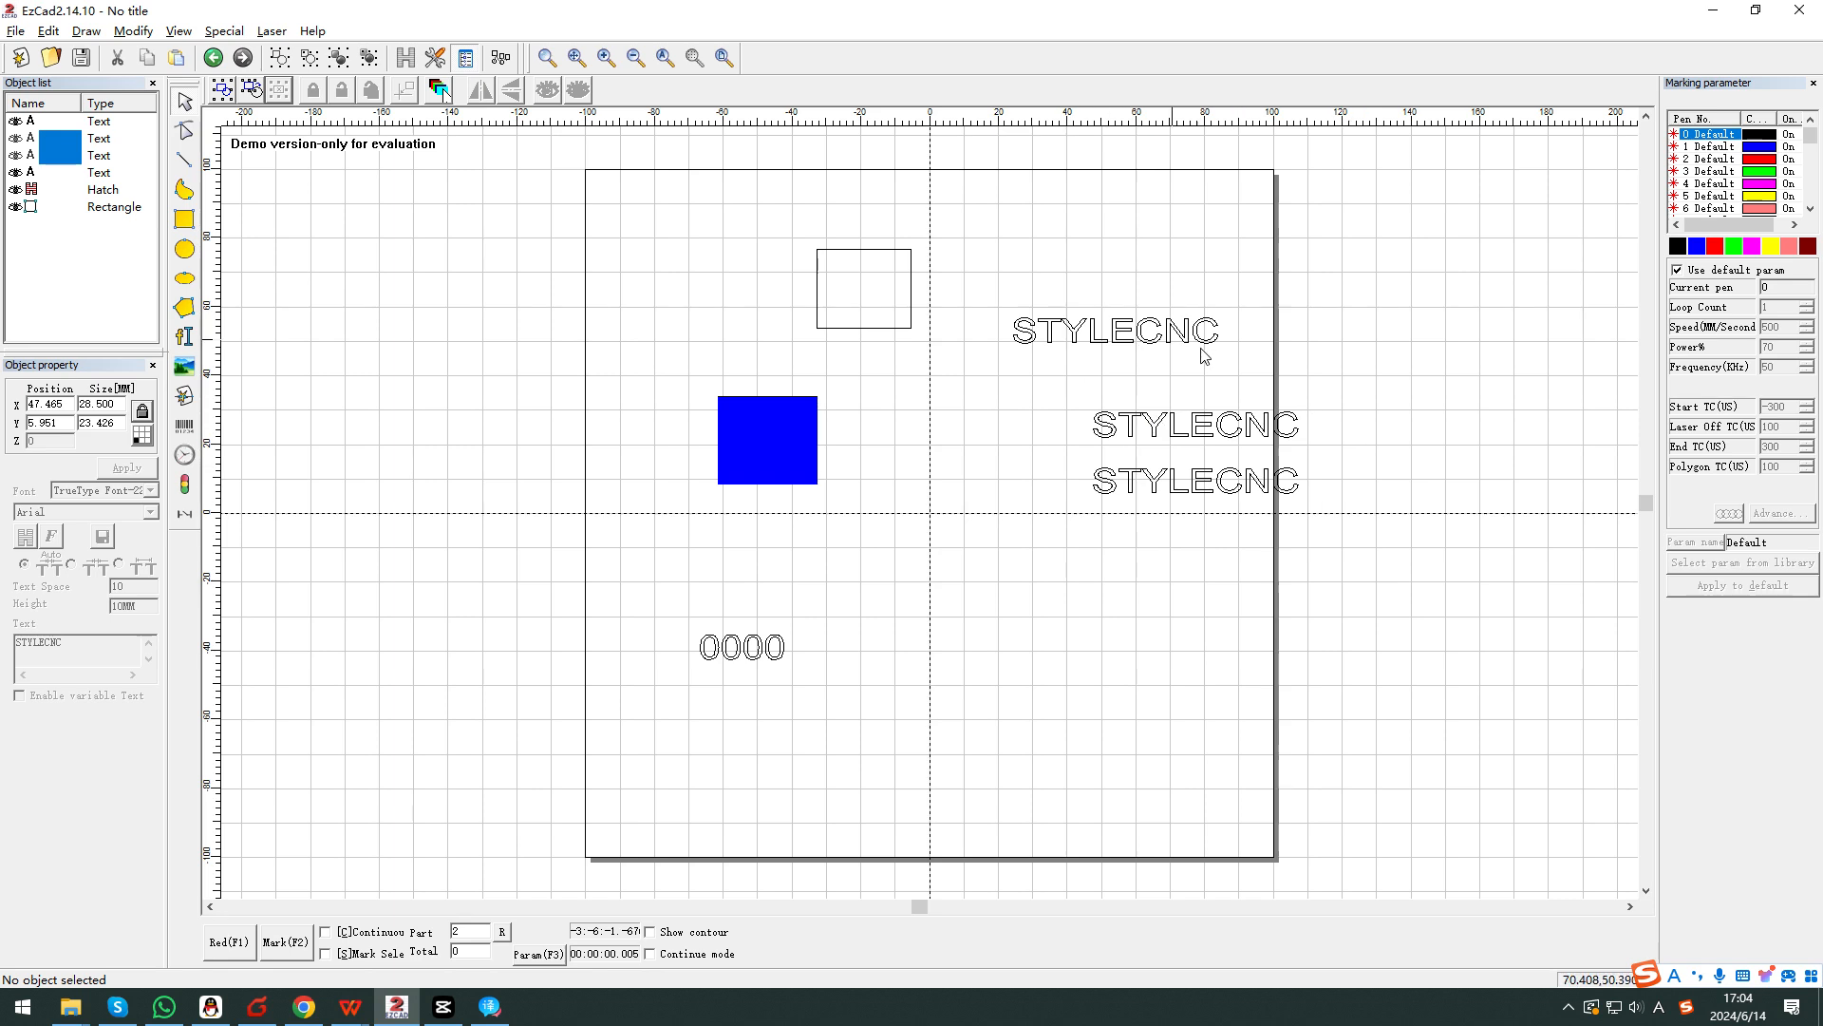
{"action": "left_click_drag", "start_coordinate": [1238, 564], "coordinate": [1134, 448]}
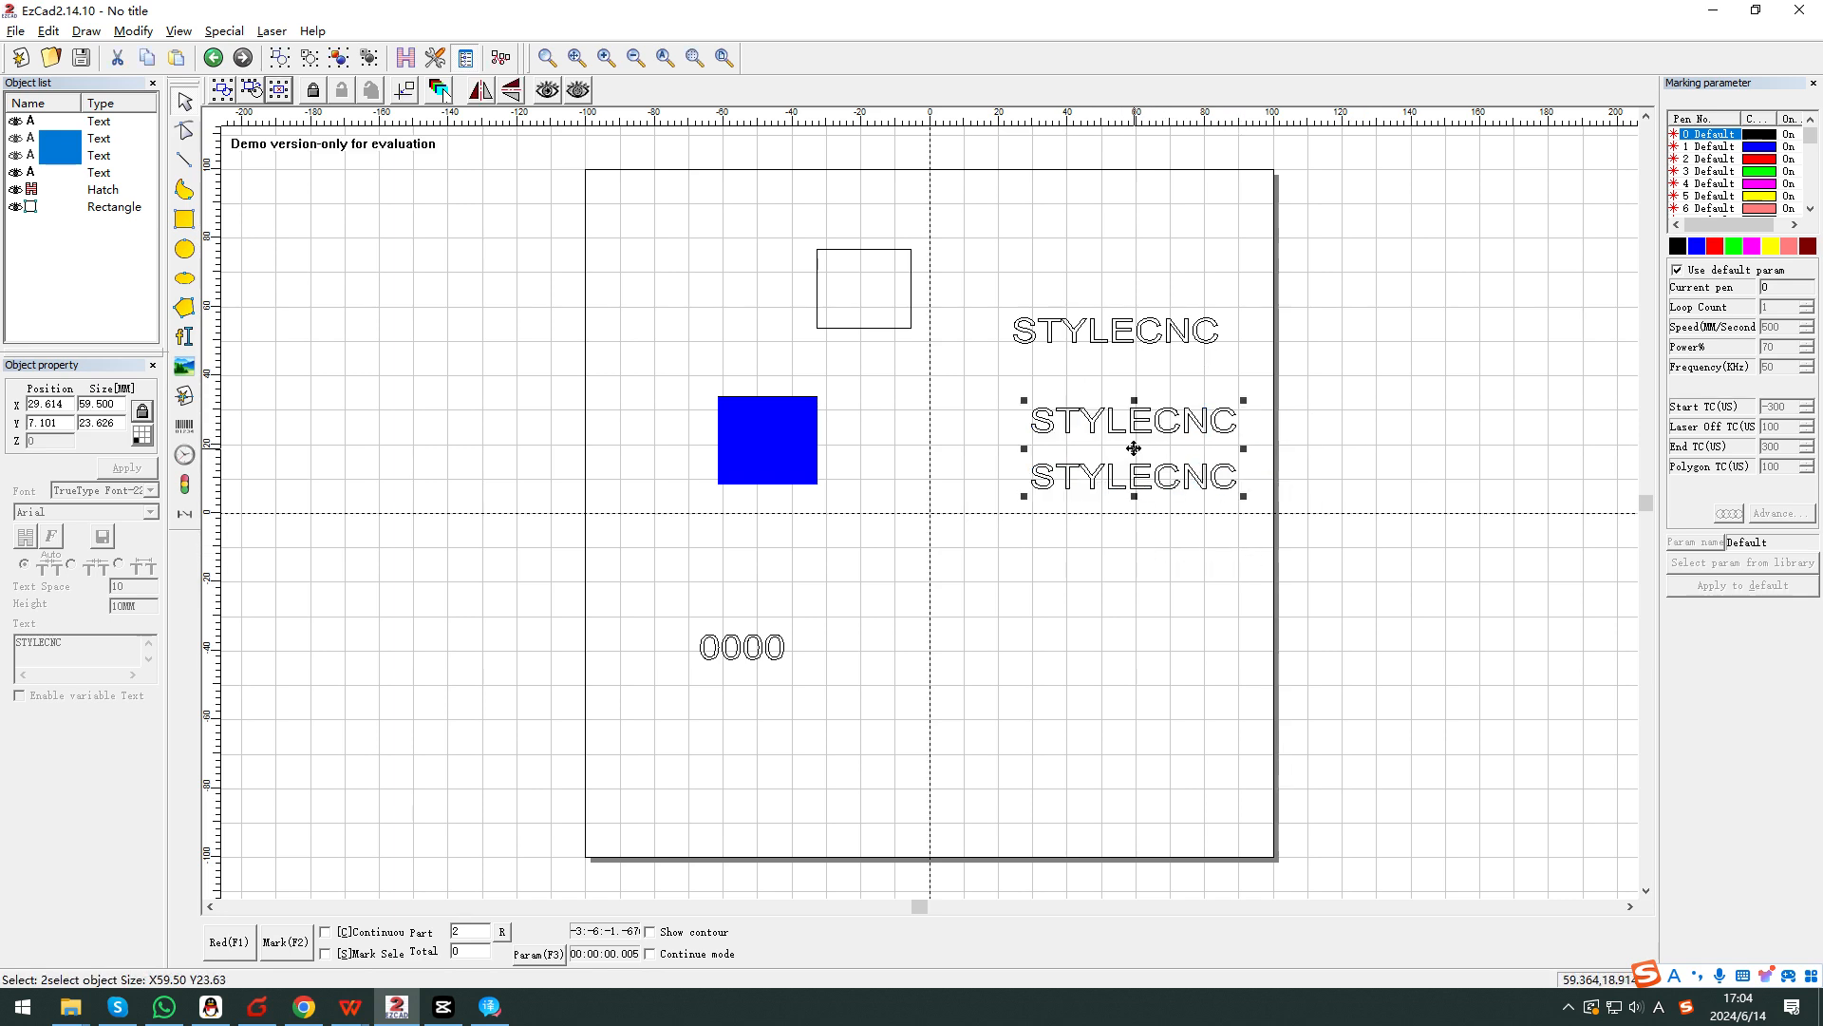
{"action": "left_click", "coordinate": [1053, 502]}
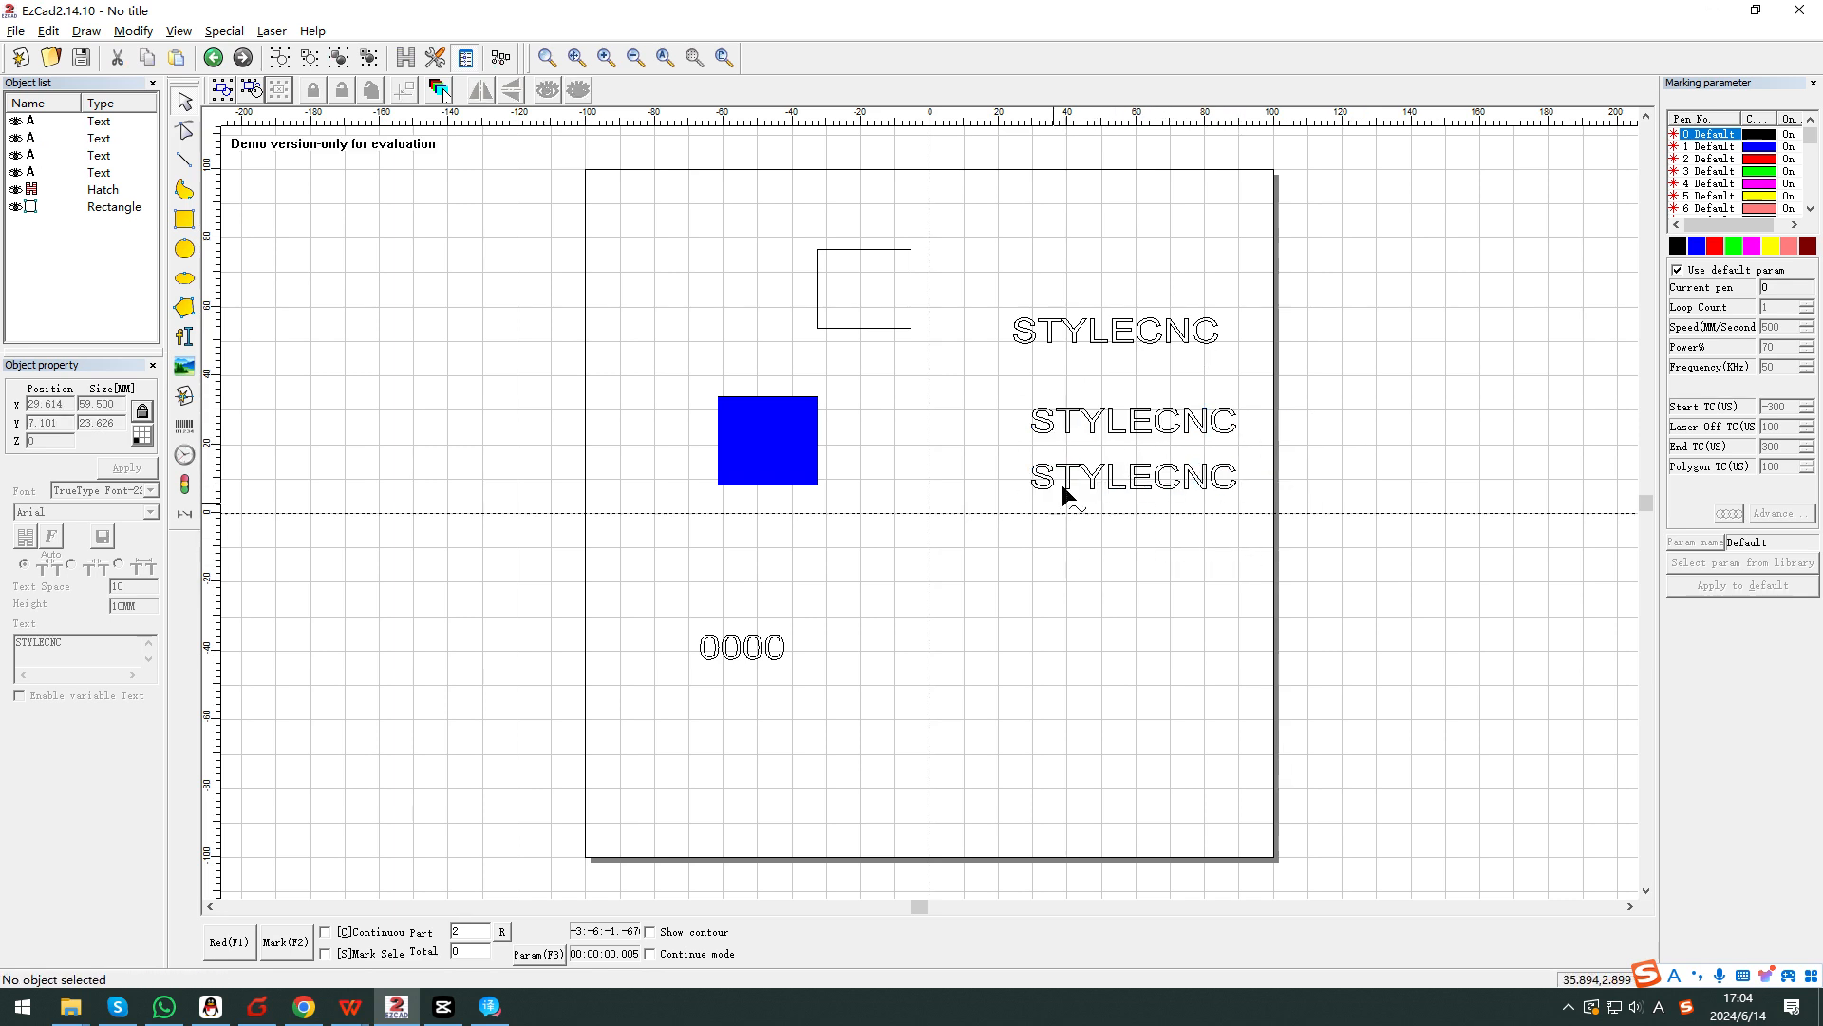
Select the 0000 serial number text and run marking four times to advance it to 0004.
{"action": "left_click", "coordinate": [225, 30]}
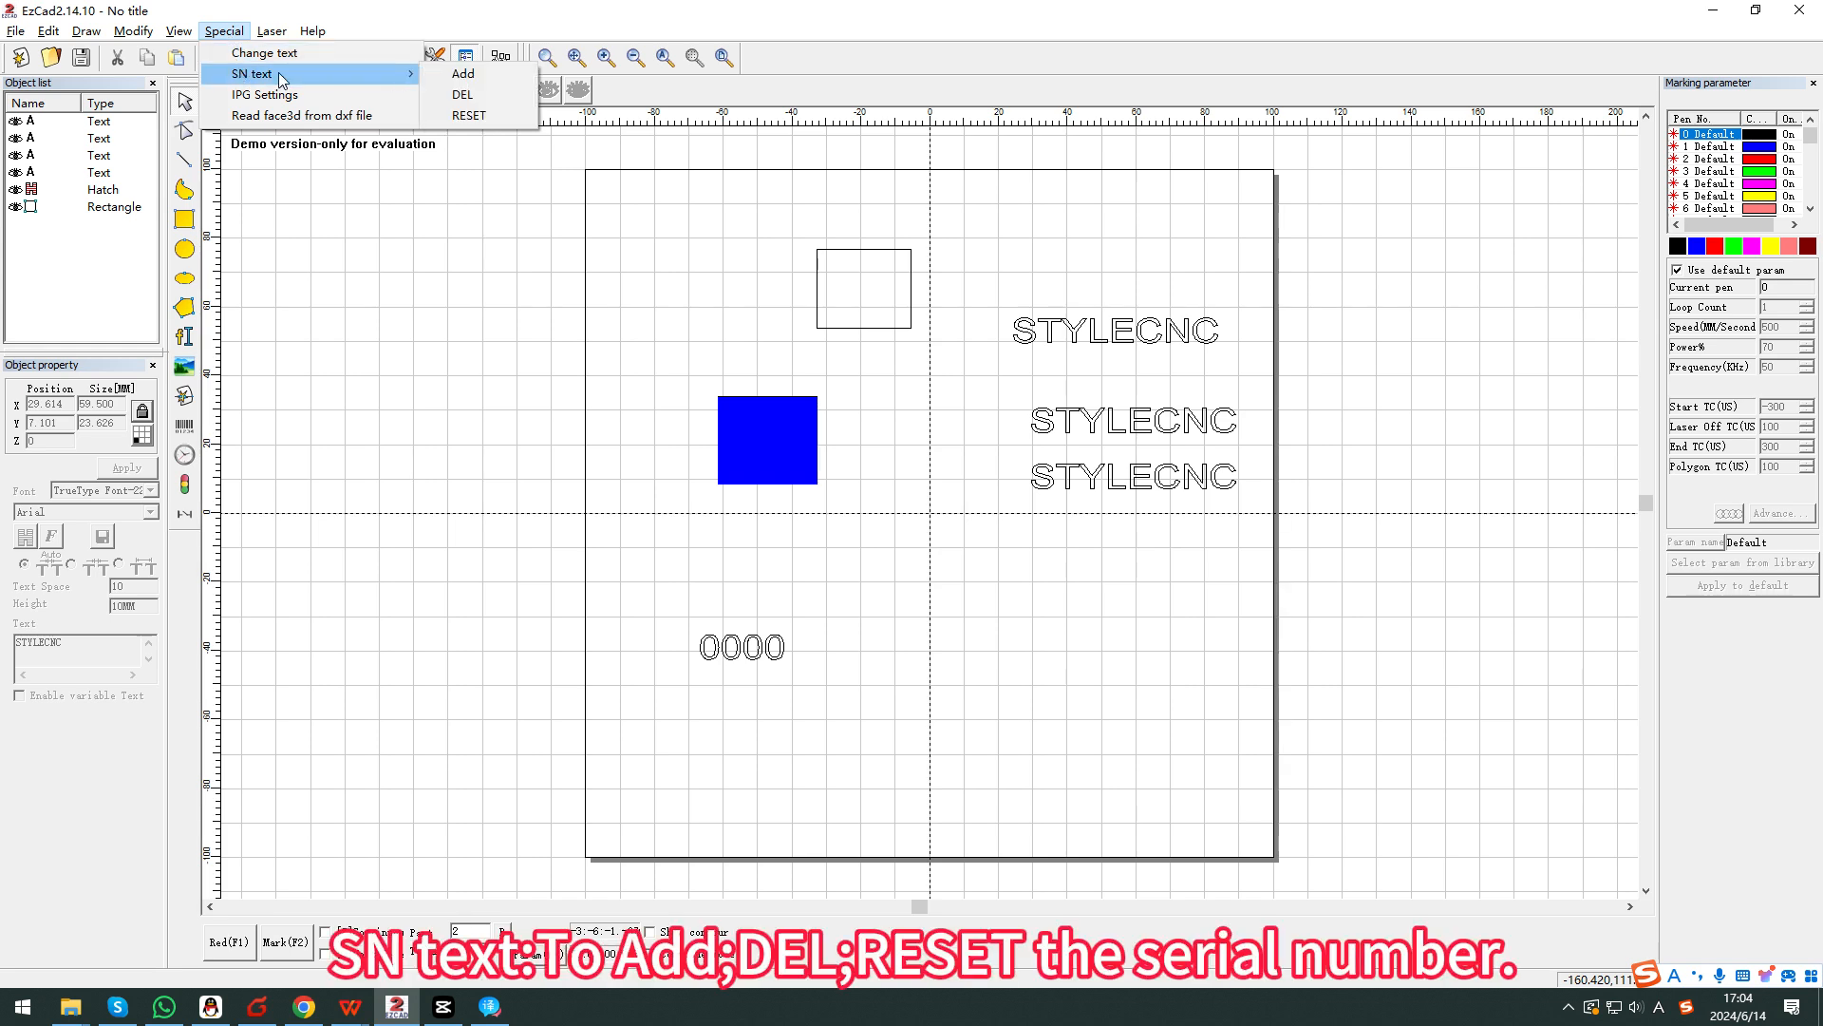
{"action": "left_click", "coordinate": [632, 248]}
{"action": "left_click_drag", "start_coordinate": [670, 610], "coordinate": [826, 724]}
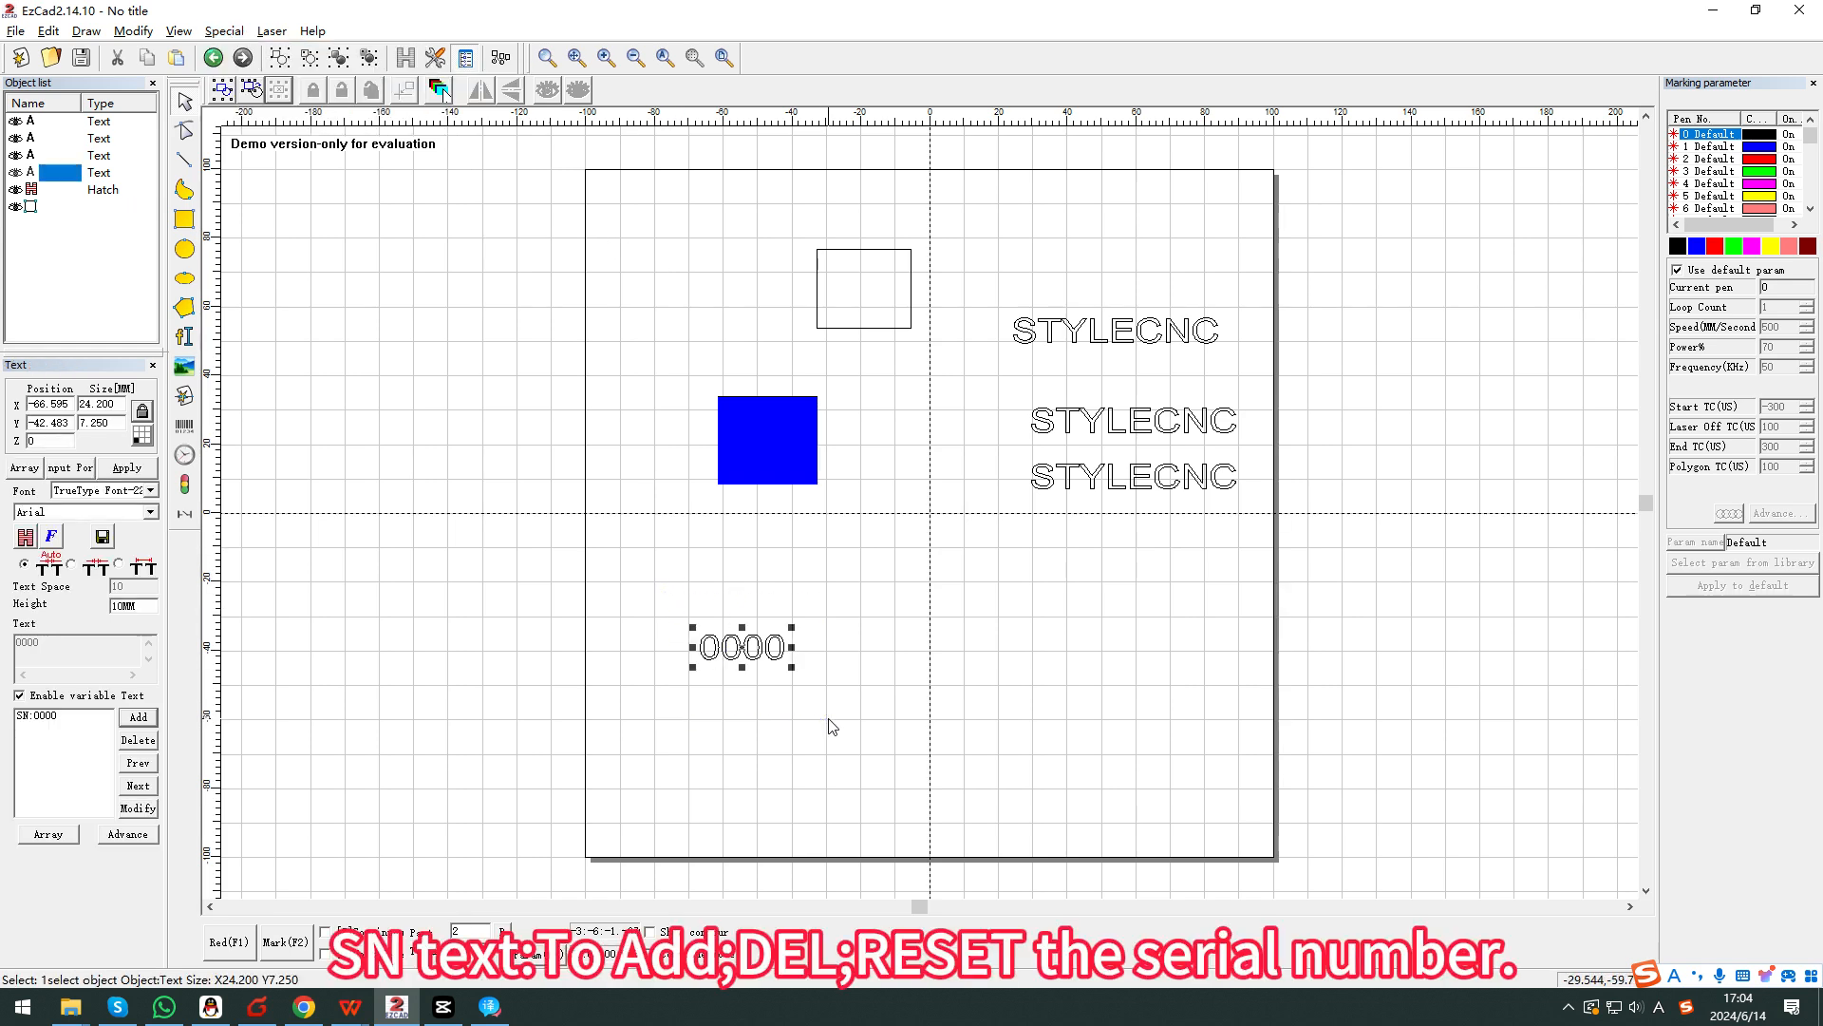
{"action": "left_click", "coordinate": [306, 942]}
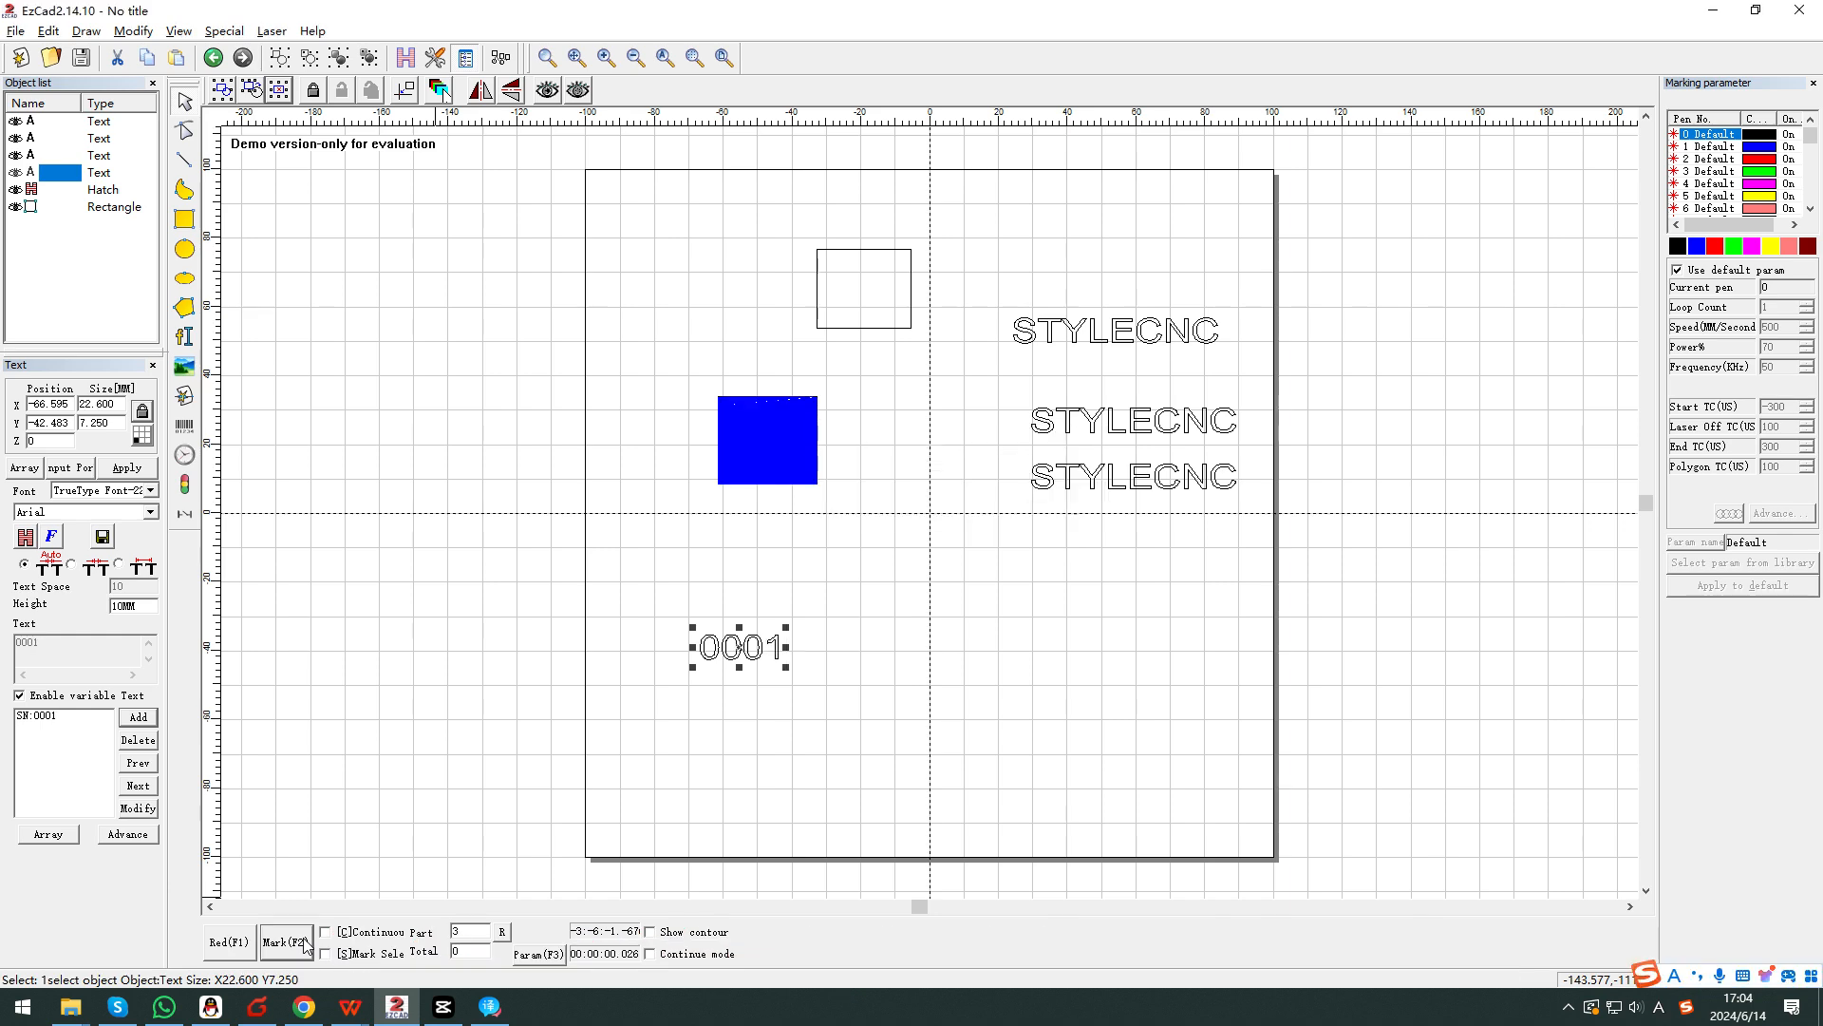
{"action": "left_click", "coordinate": [695, 59]}
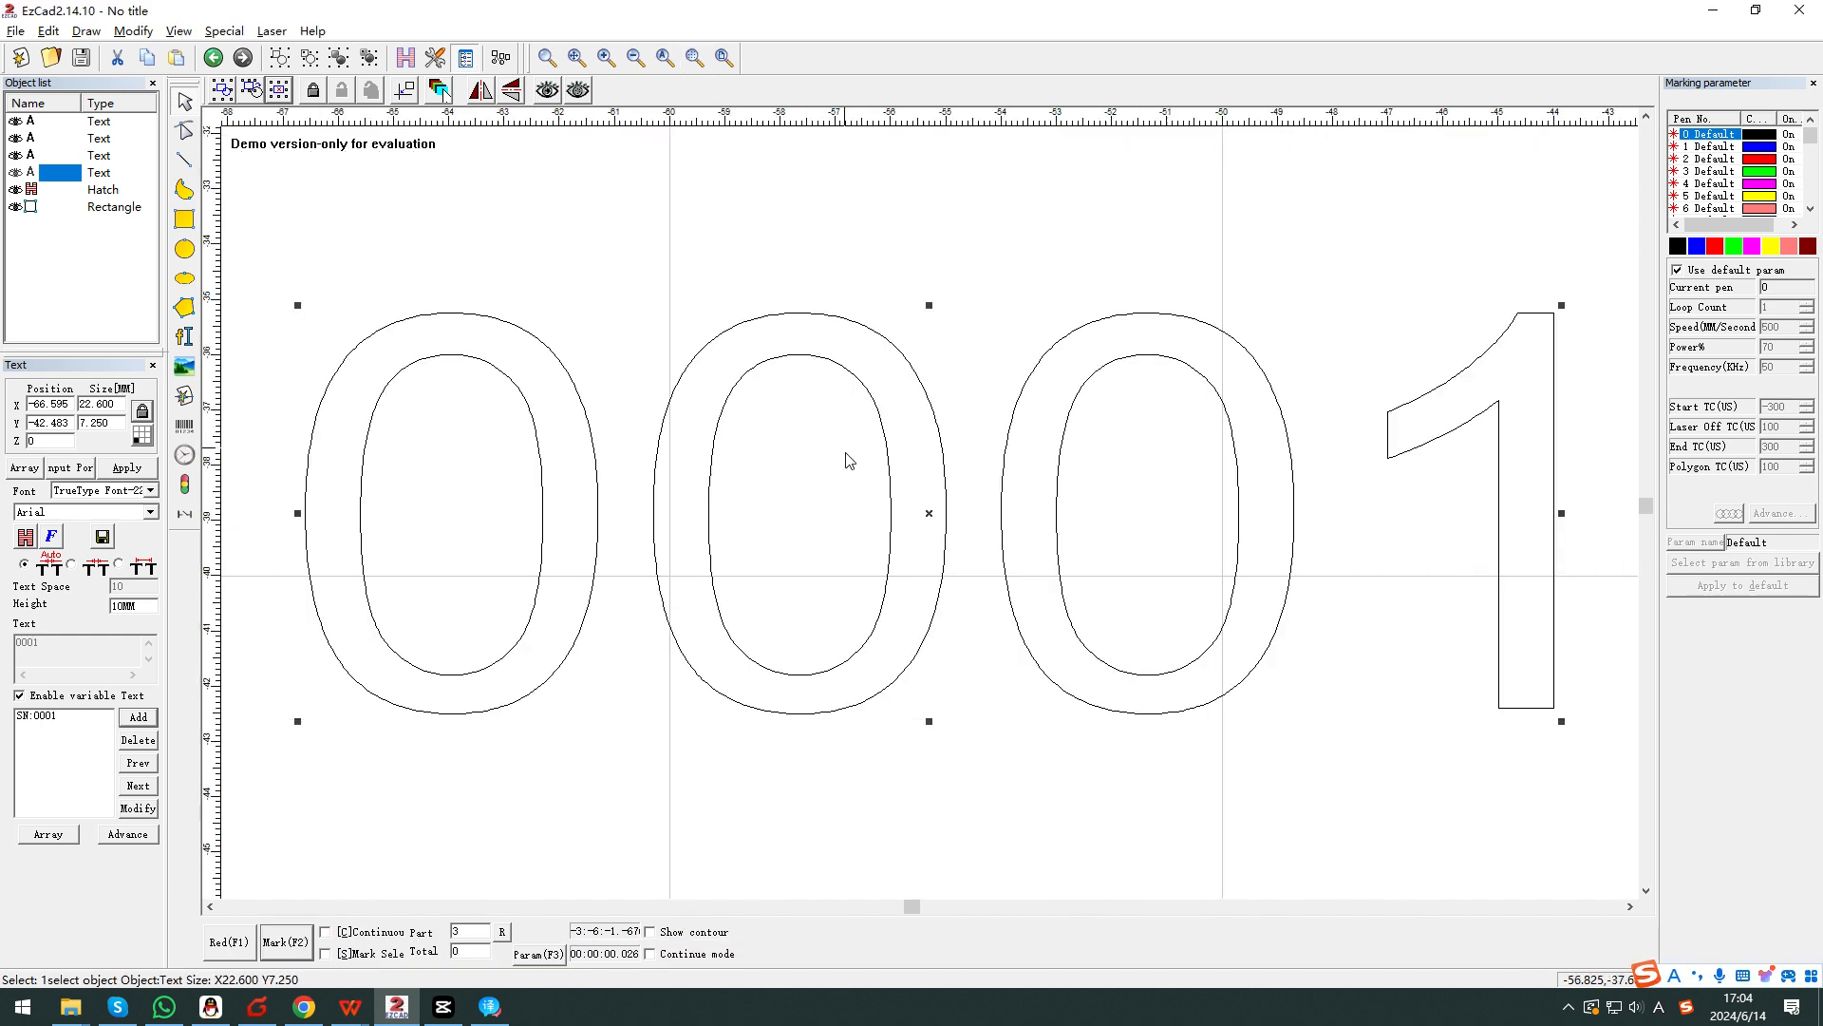
{"action": "left_click", "coordinate": [298, 943]}
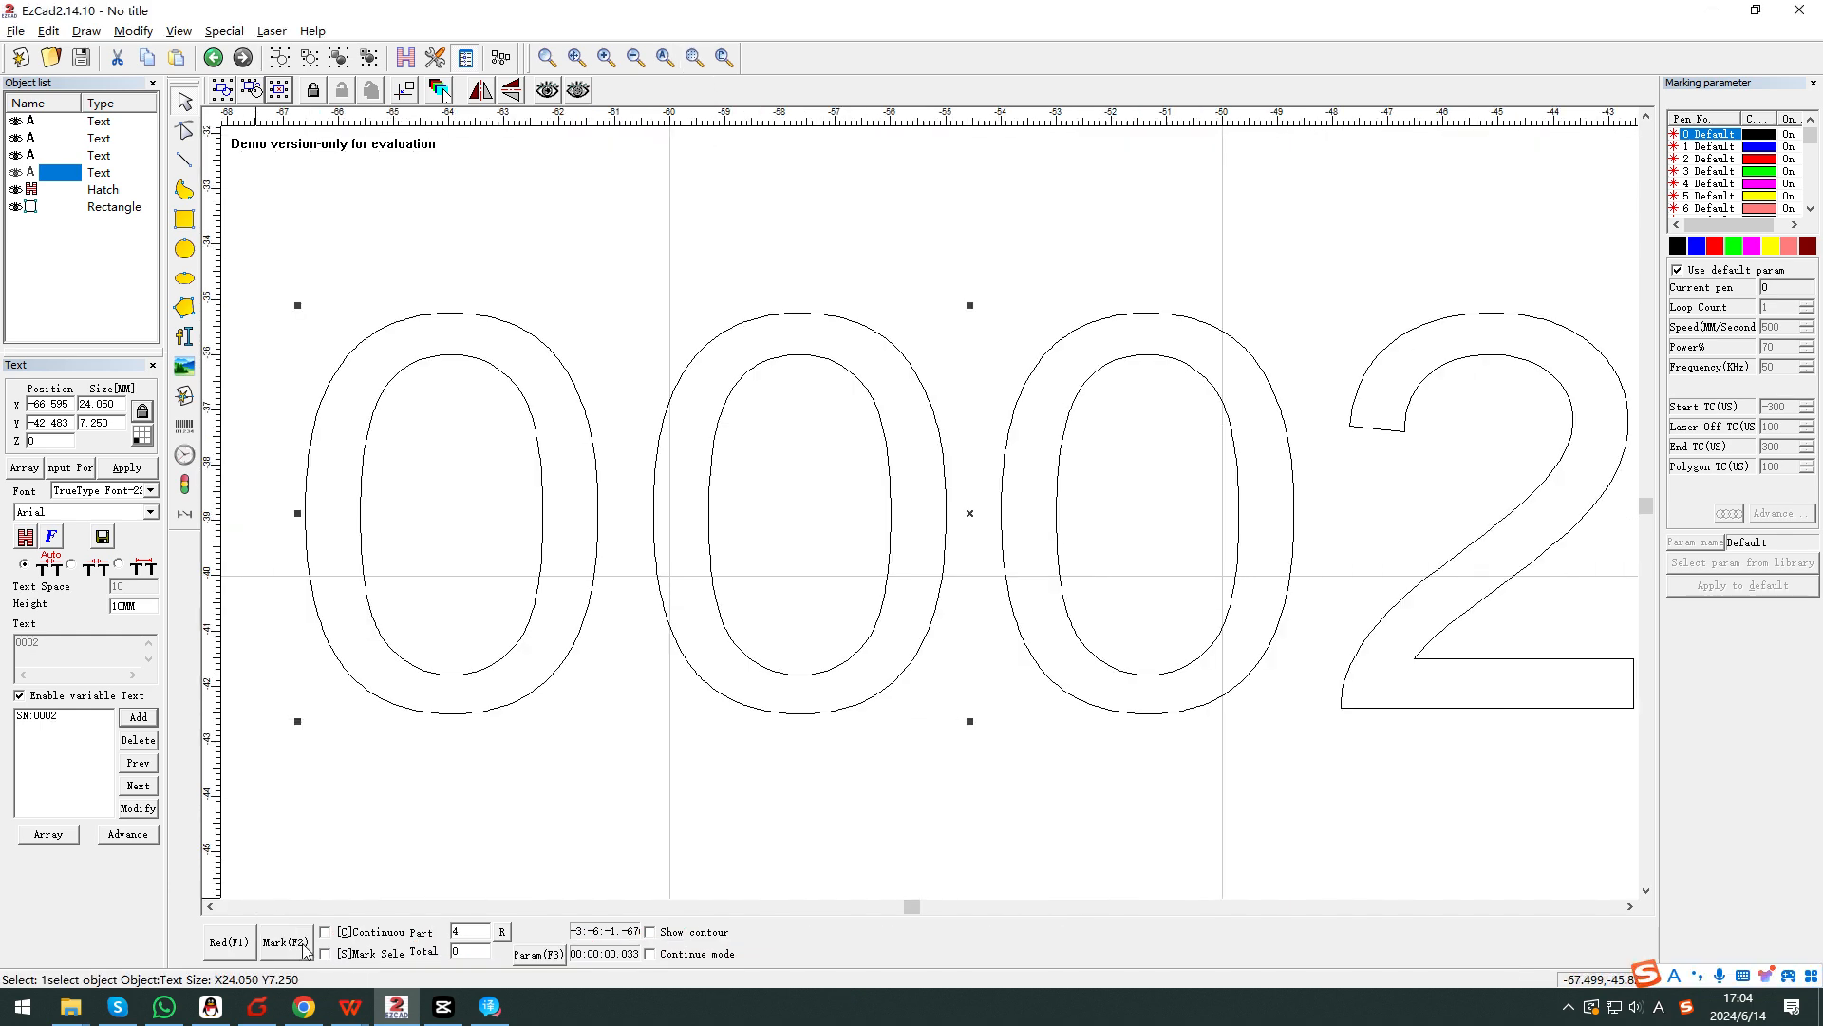
{"action": "left_click", "coordinate": [302, 944]}
{"action": "left_click", "coordinate": [300, 943]}
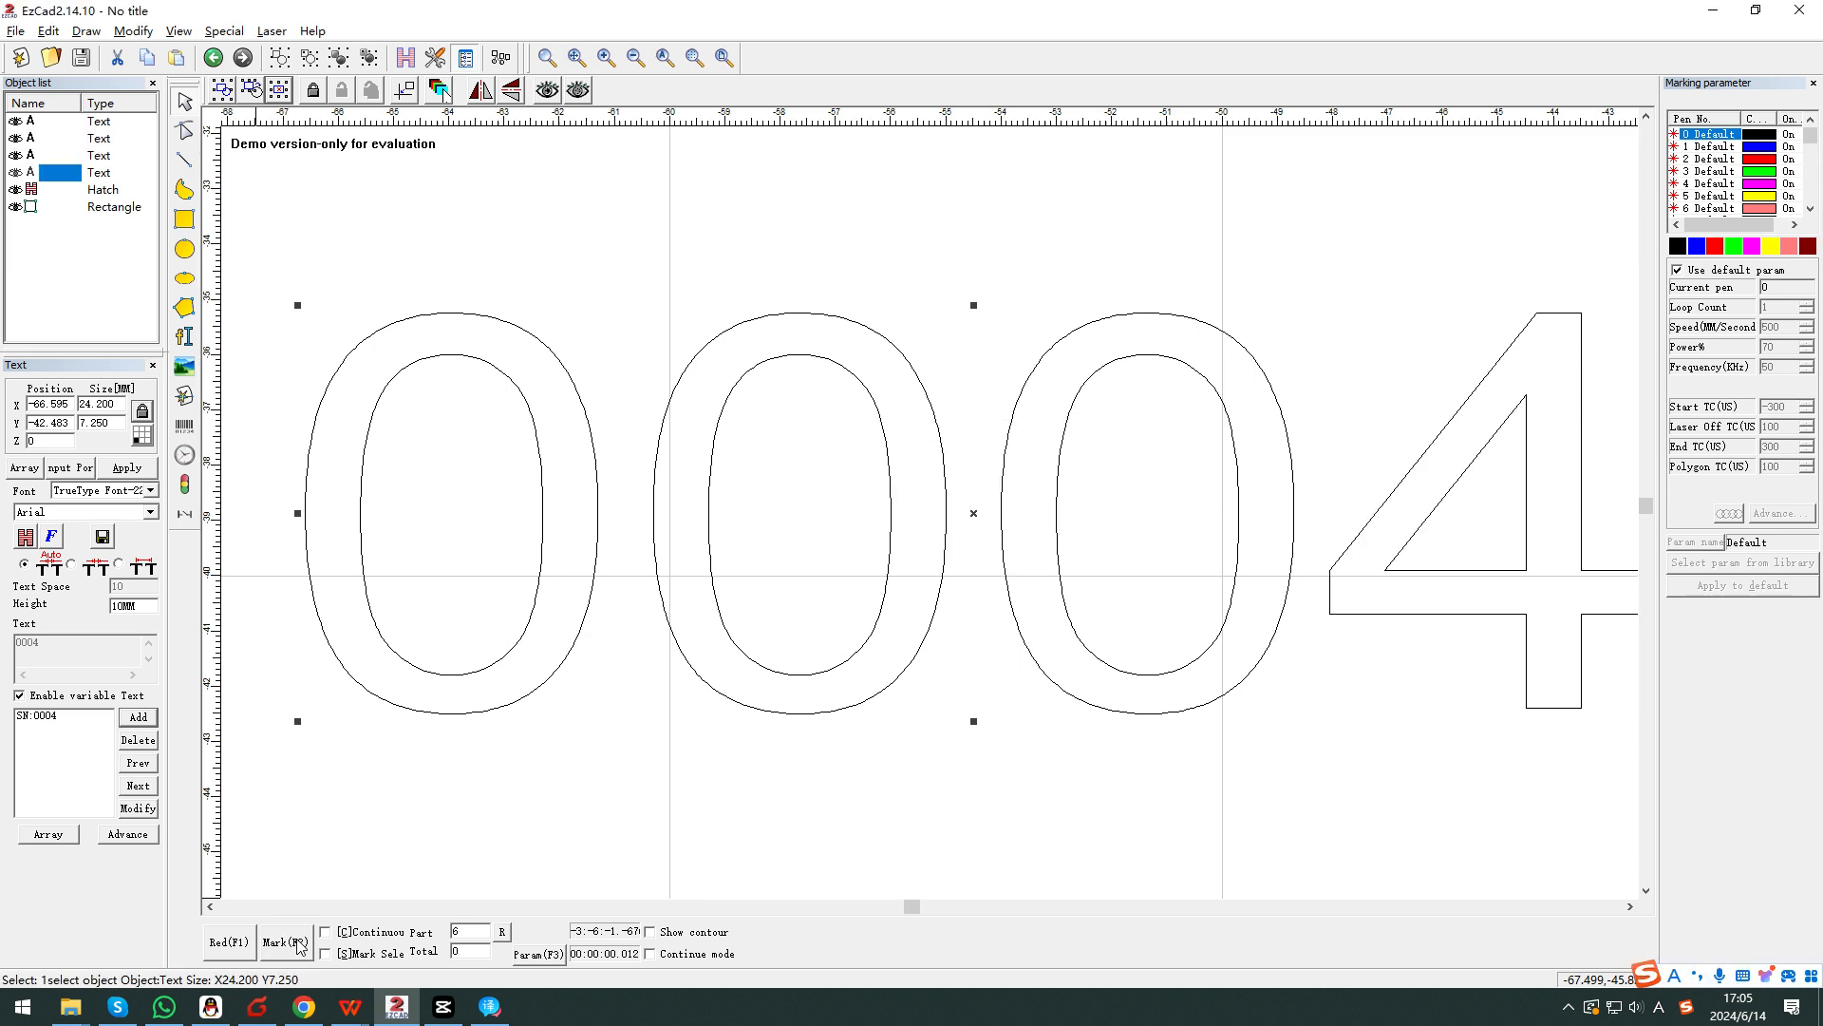
Raise the serial number text to 0005 with SN text Add, and return it to 0004 with DEL.
{"action": "left_click", "coordinate": [222, 31]}
{"action": "mouse_move", "coordinate": [361, 73]}
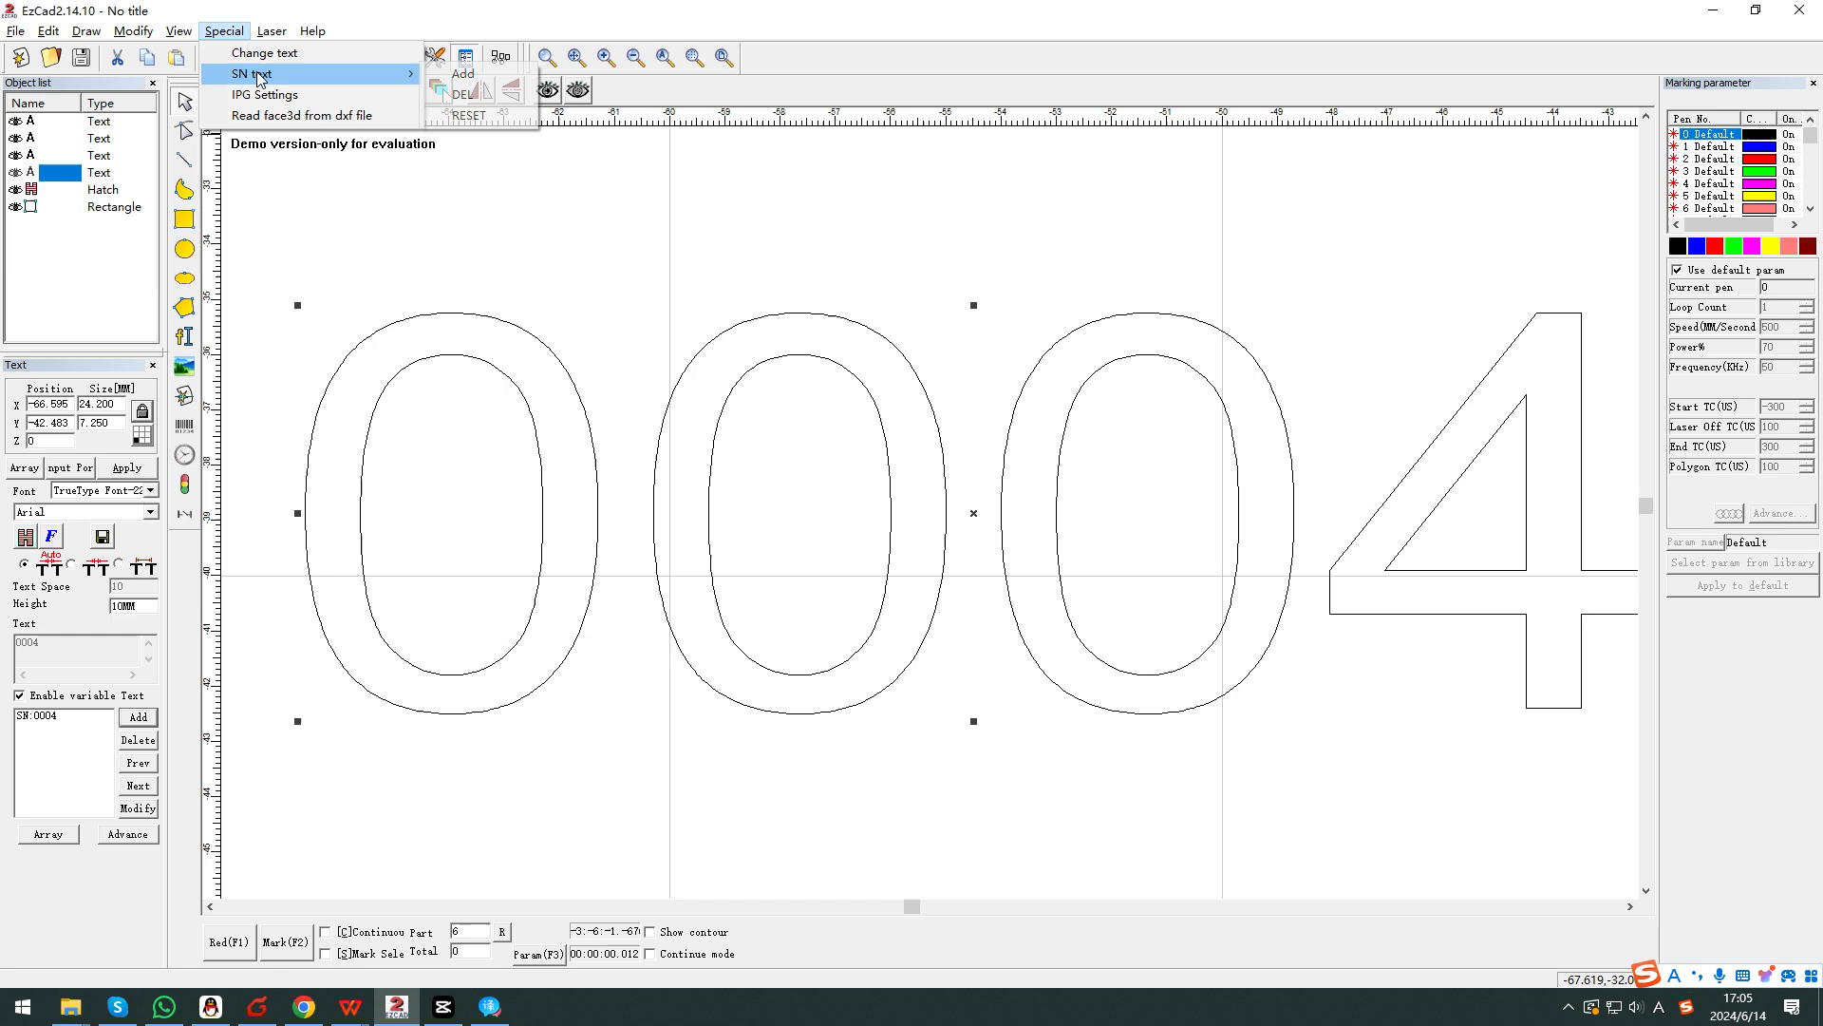
{"action": "left_click", "coordinate": [476, 76]}
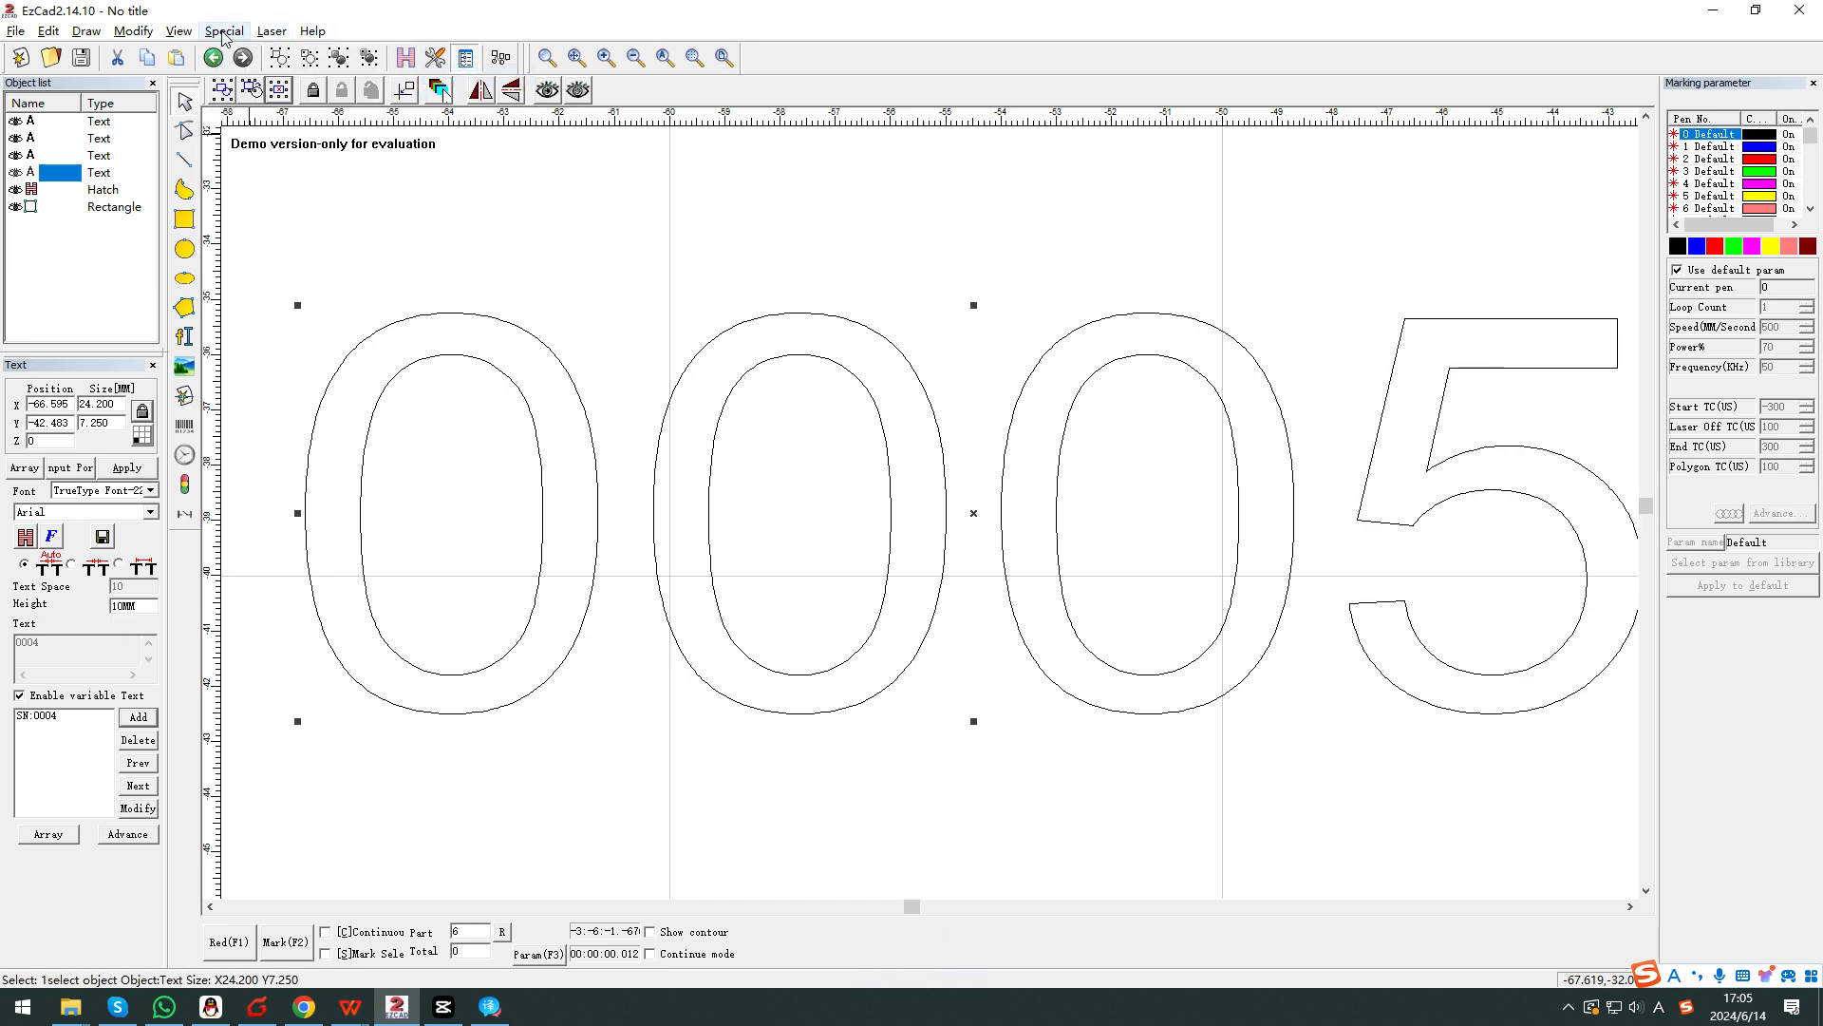
{"action": "left_click", "coordinate": [223, 31]}
{"action": "mouse_move", "coordinate": [266, 98]}
{"action": "left_click", "coordinate": [461, 99]}
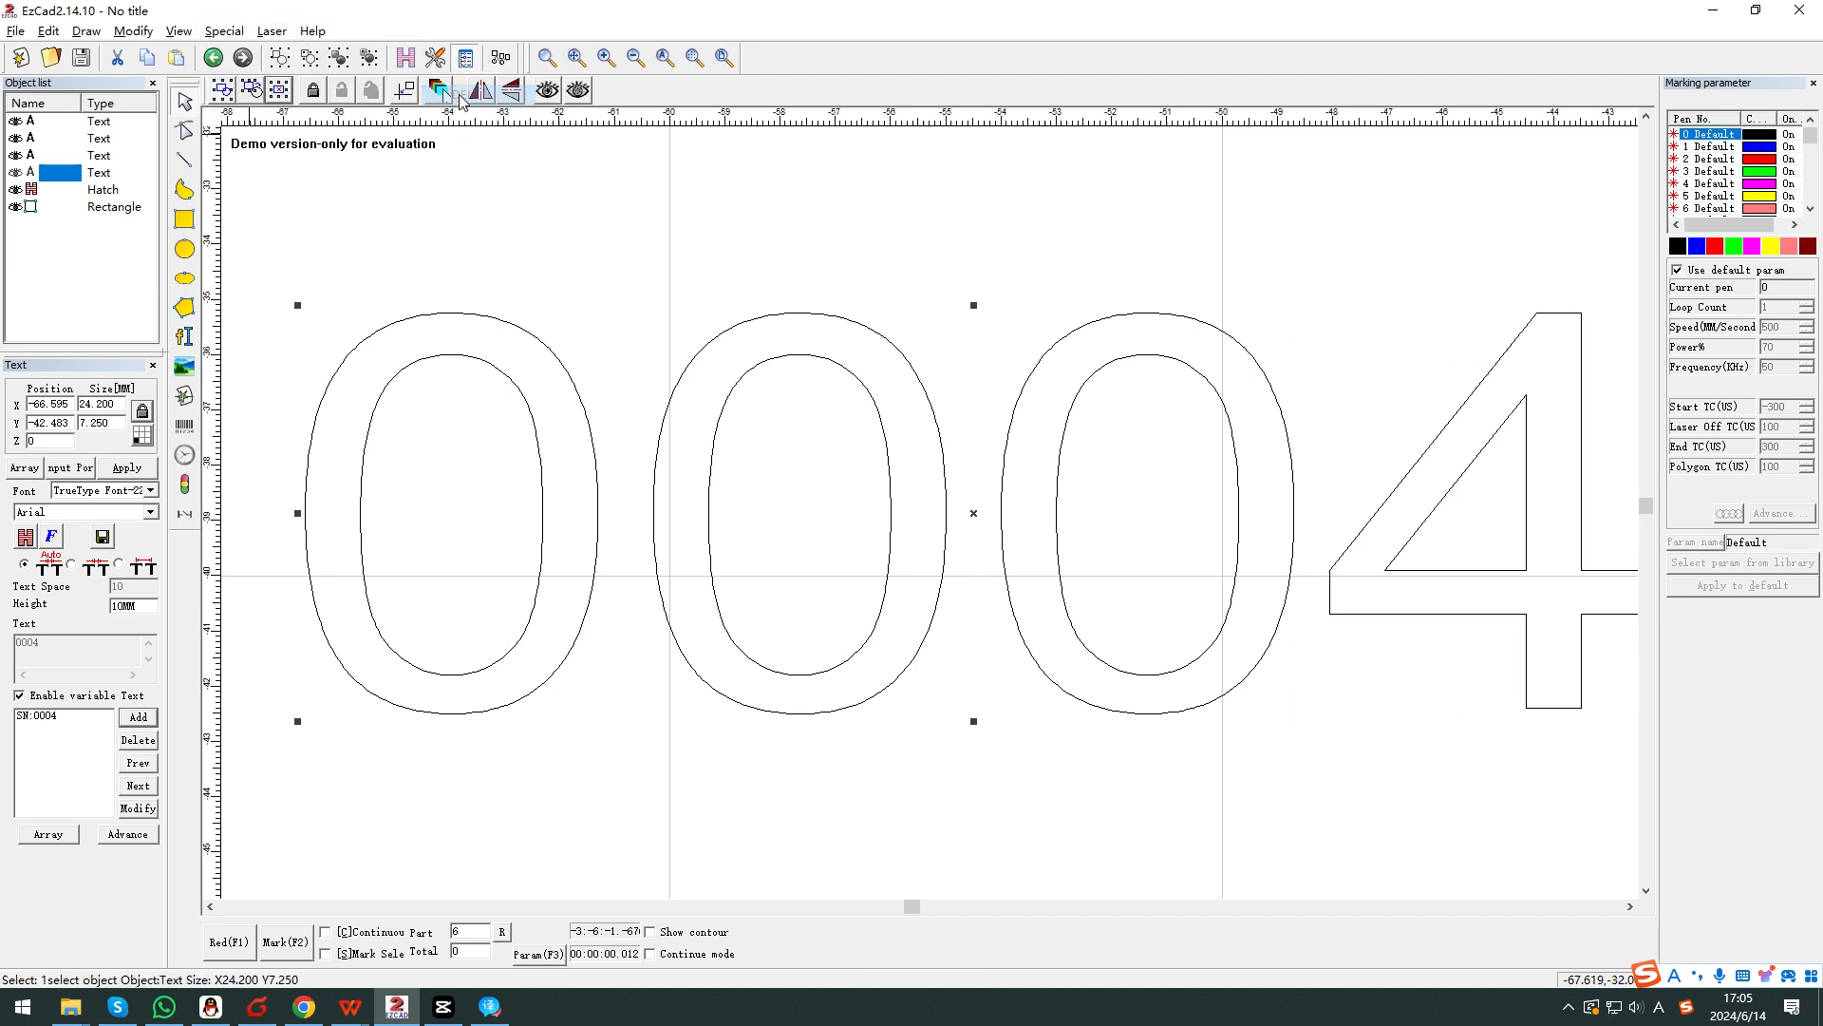
Advance the serial number text to 0005 once more, and reset it to 0000 with SN text RESET.
{"action": "left_click", "coordinate": [224, 31]}
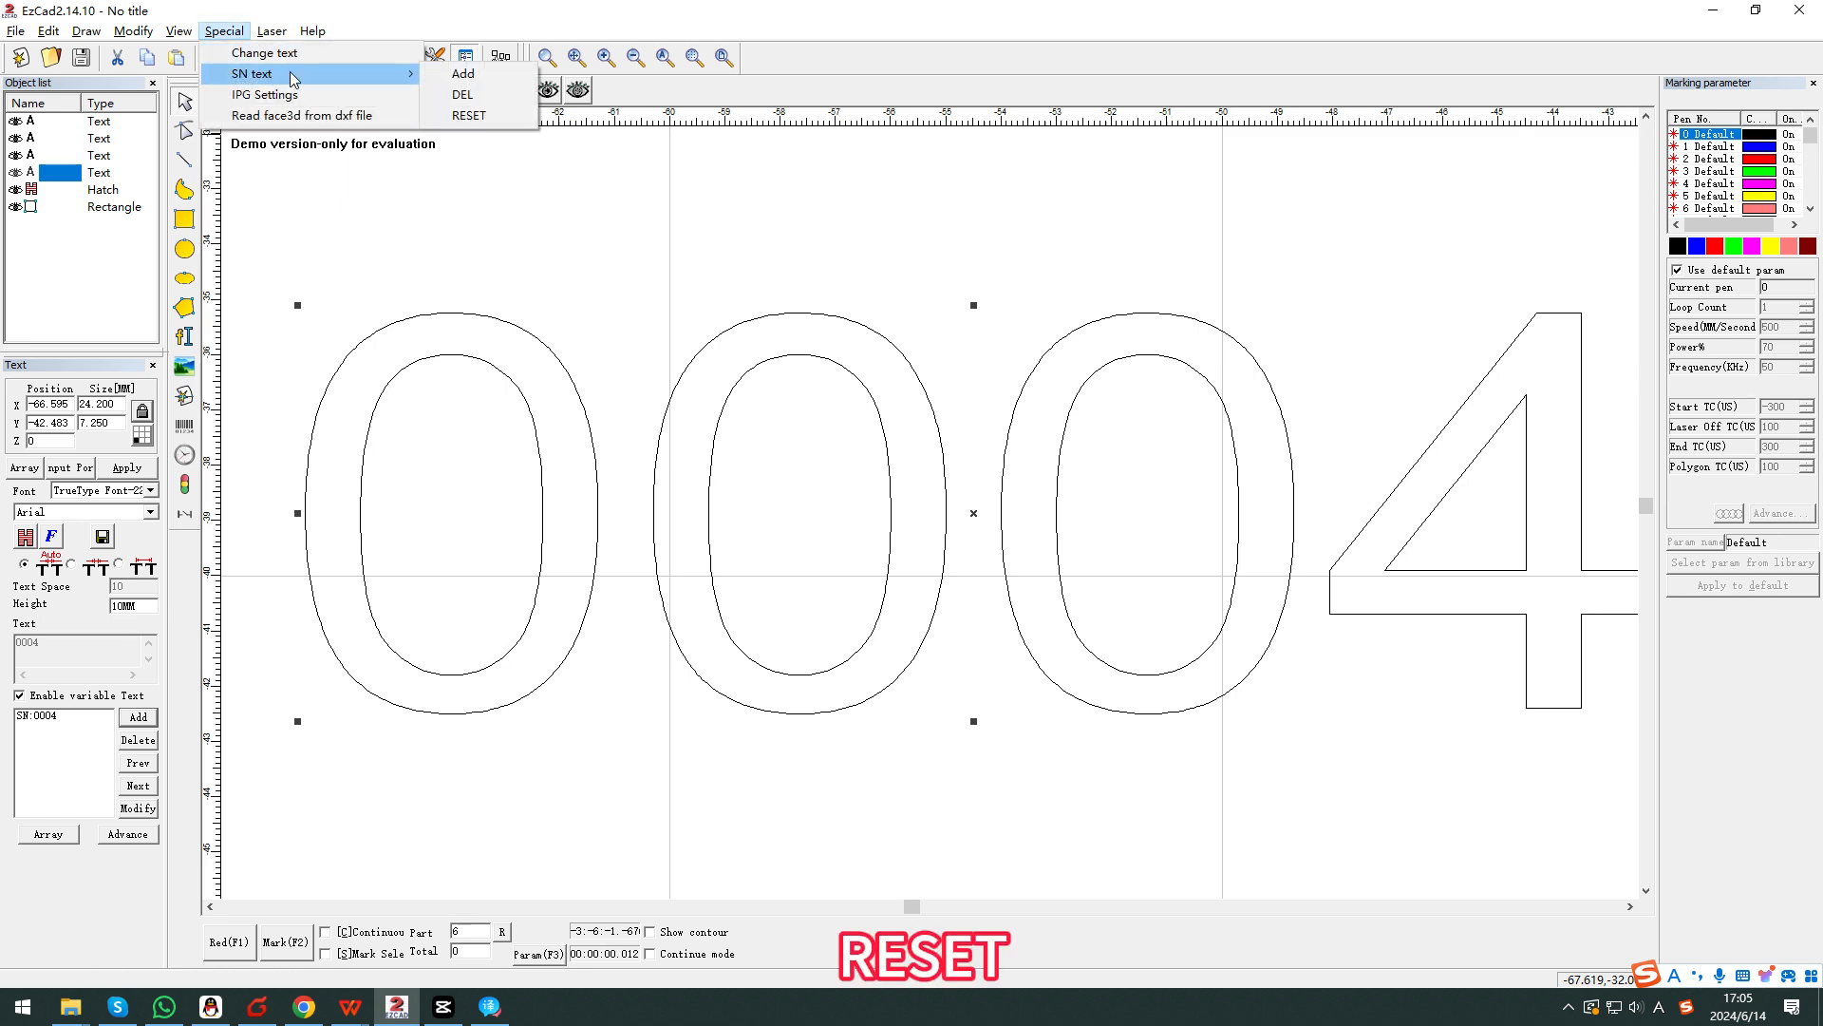
{"action": "left_click", "coordinate": [463, 82]}
{"action": "right_click", "coordinate": [547, 193]}
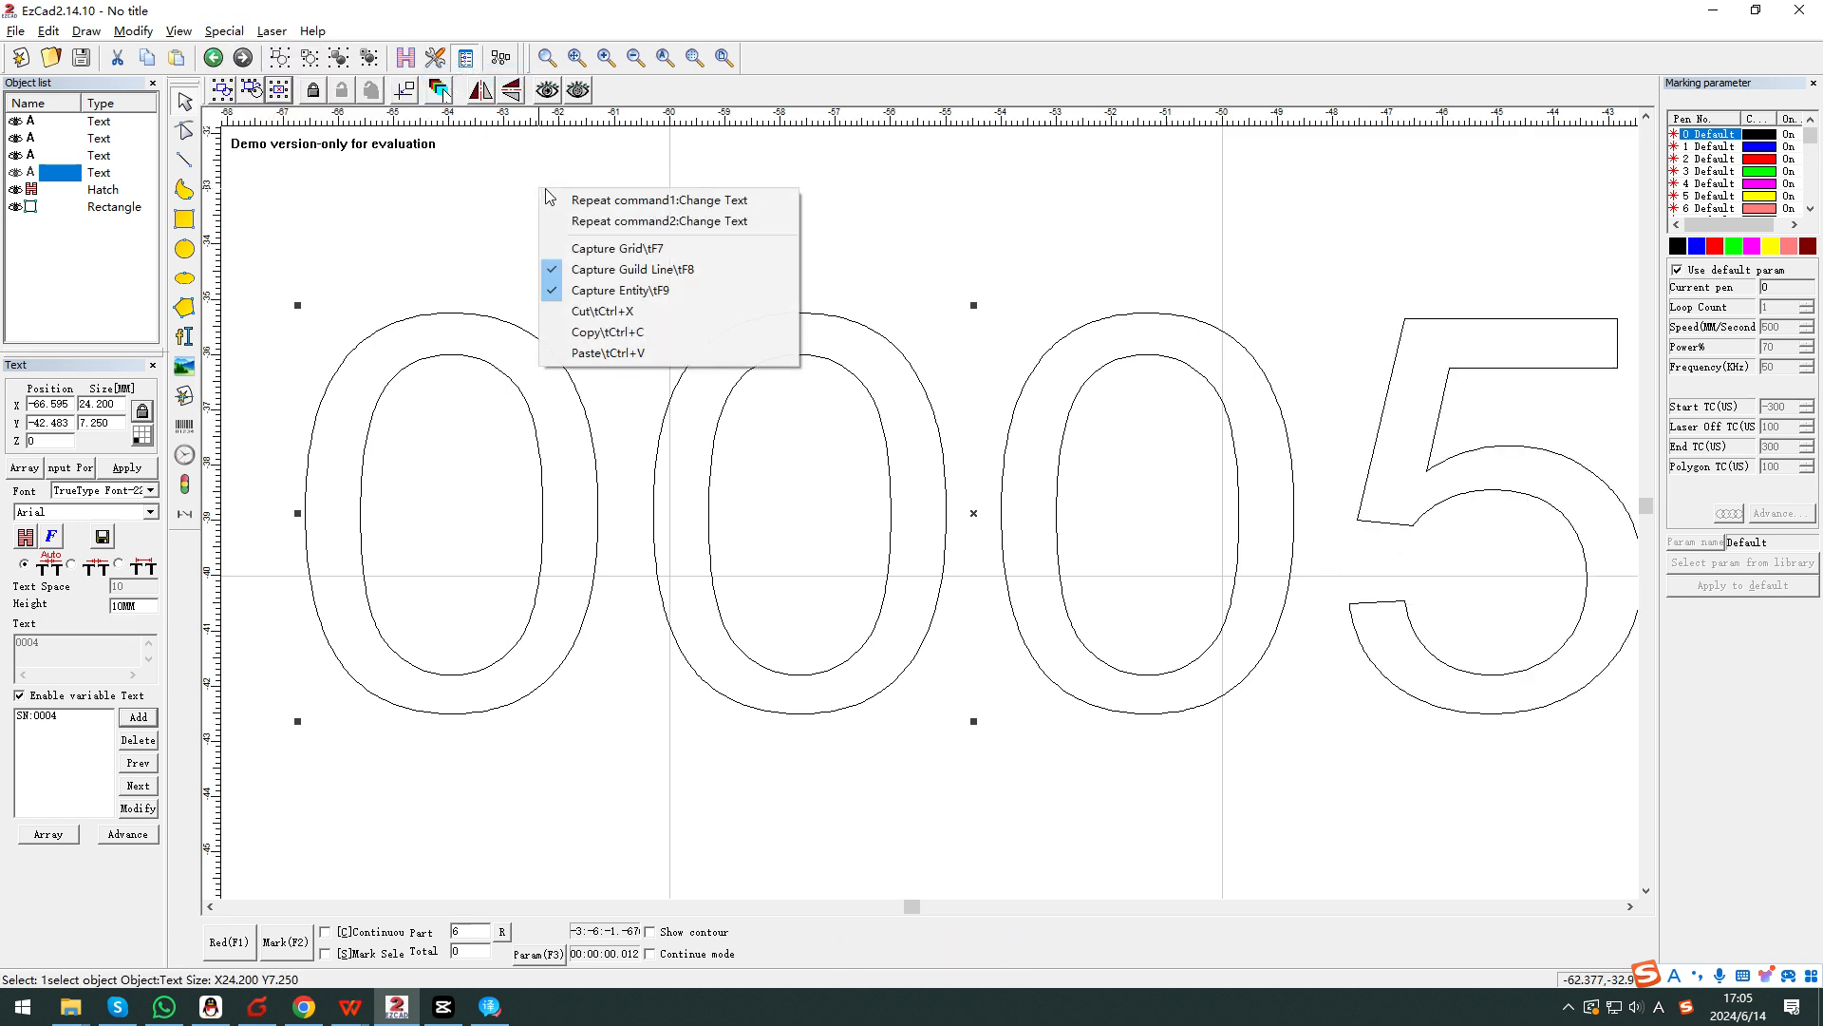
{"action": "left_click", "coordinate": [463, 160]}
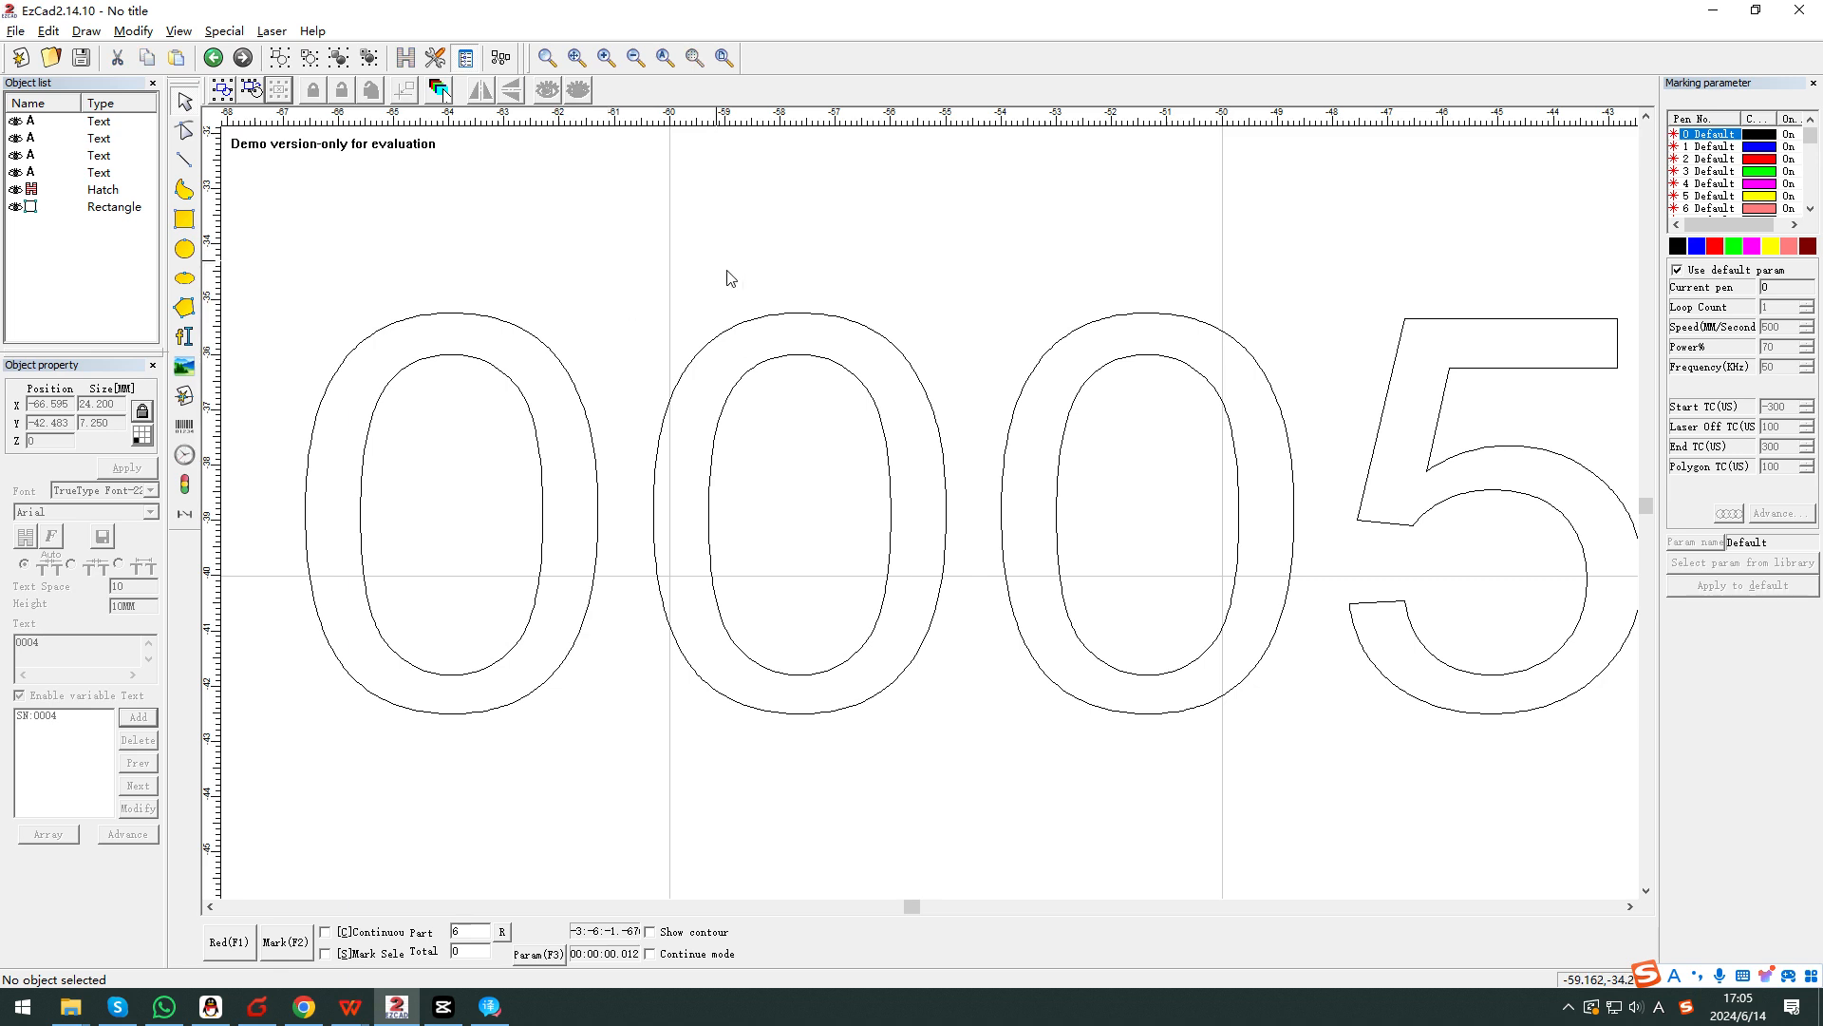
{"action": "left_click", "coordinate": [224, 30]}
{"action": "mouse_move", "coordinate": [285, 73]}
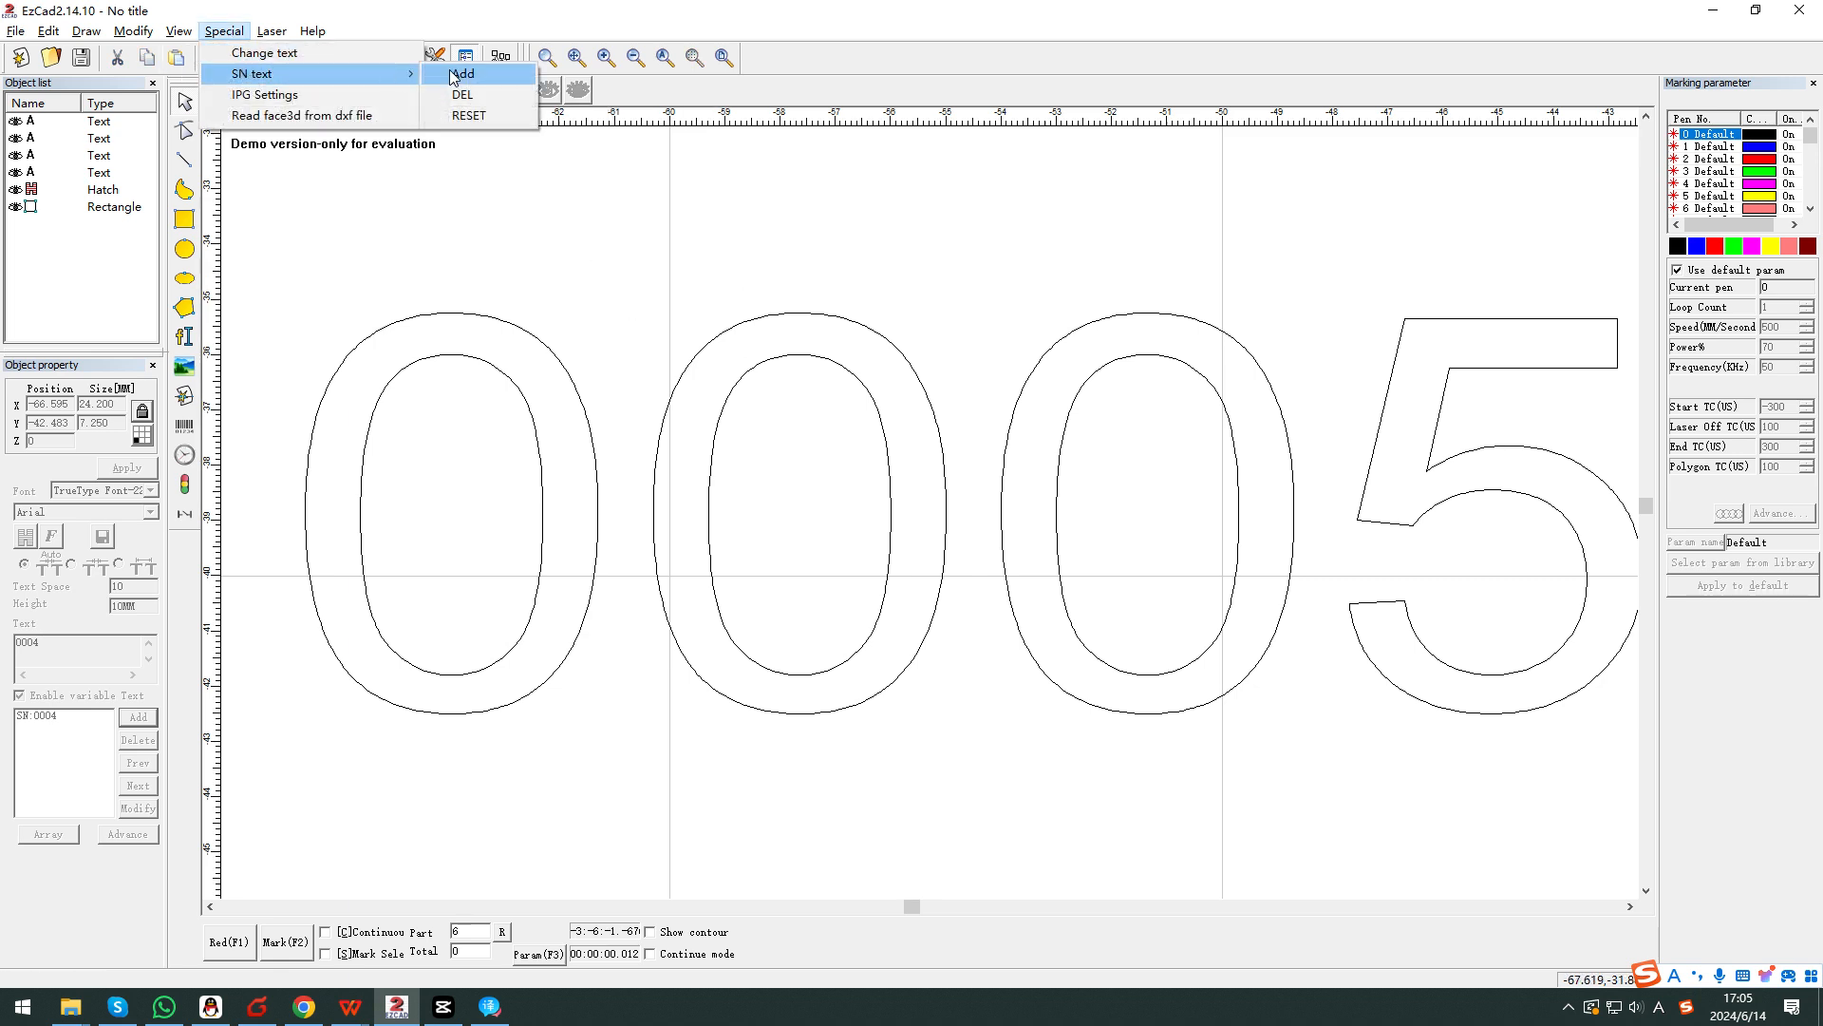
{"action": "left_click", "coordinate": [468, 115]}
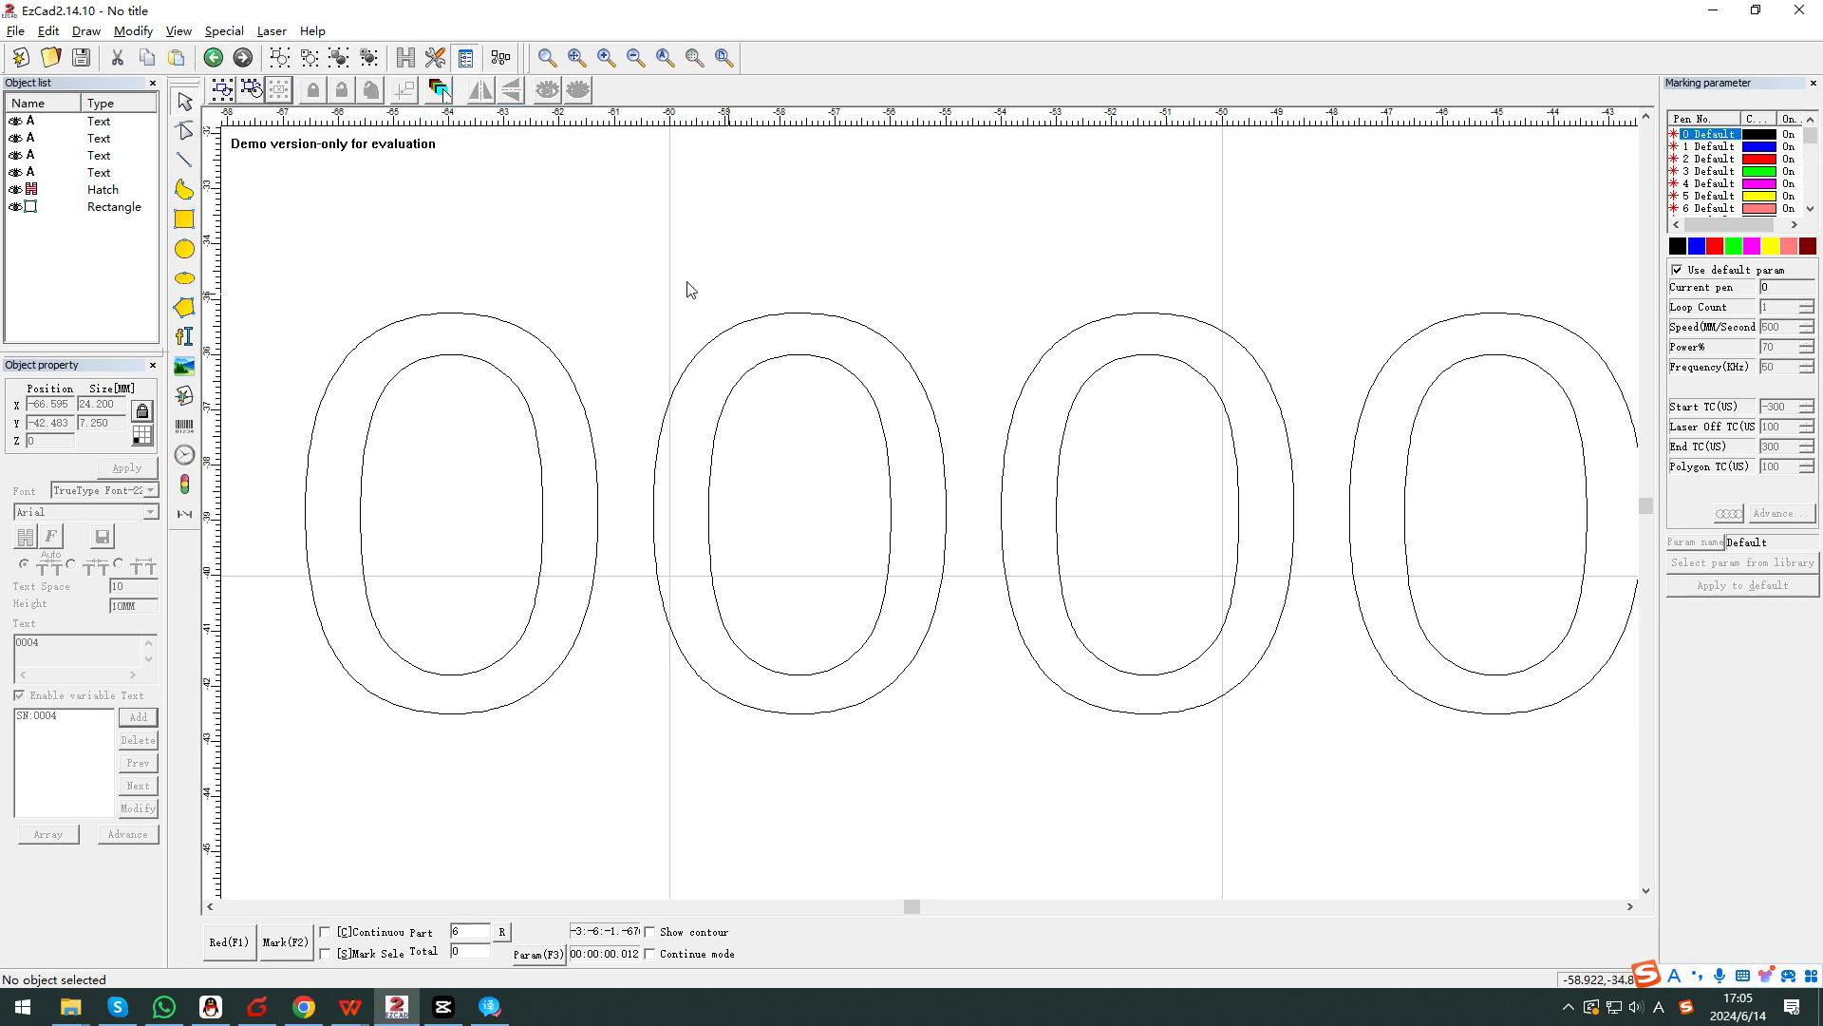
{"action": "left_click", "coordinate": [723, 57]}
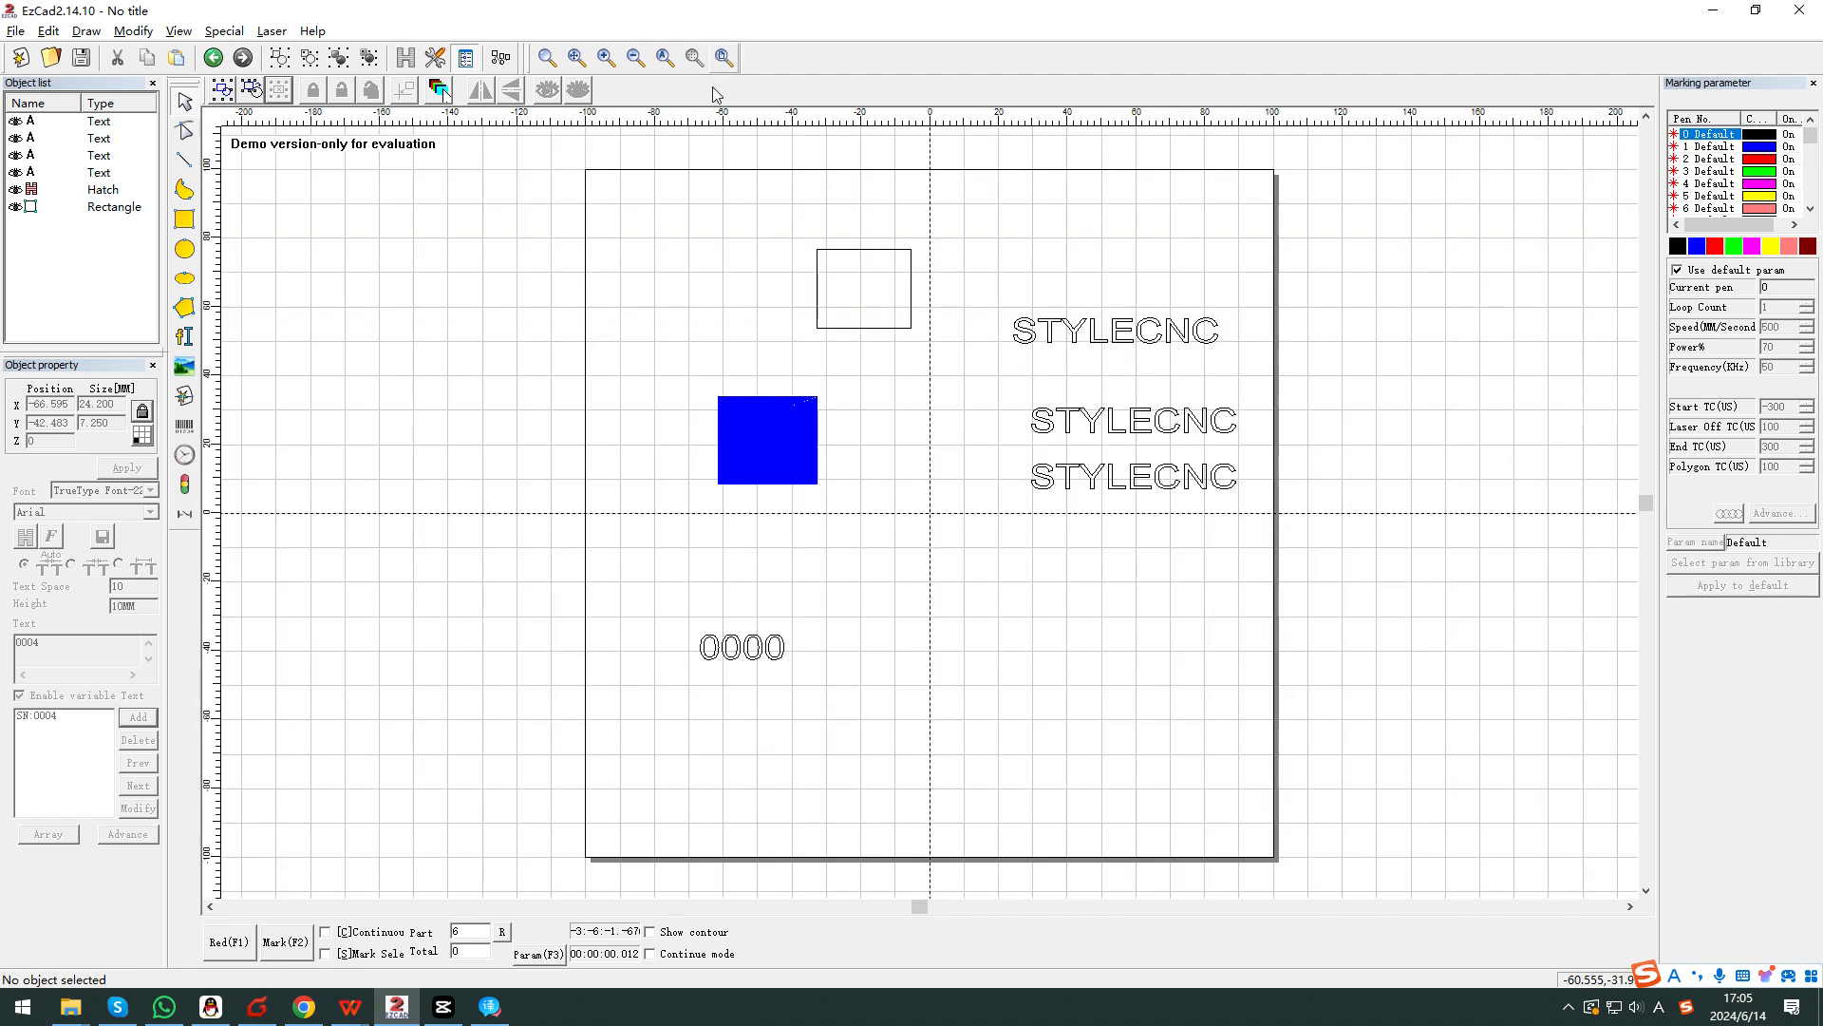
Open the IPG Settings window to examine the laser alarms, state and parameter sections, and quit it.
{"action": "left_click", "coordinate": [271, 31]}
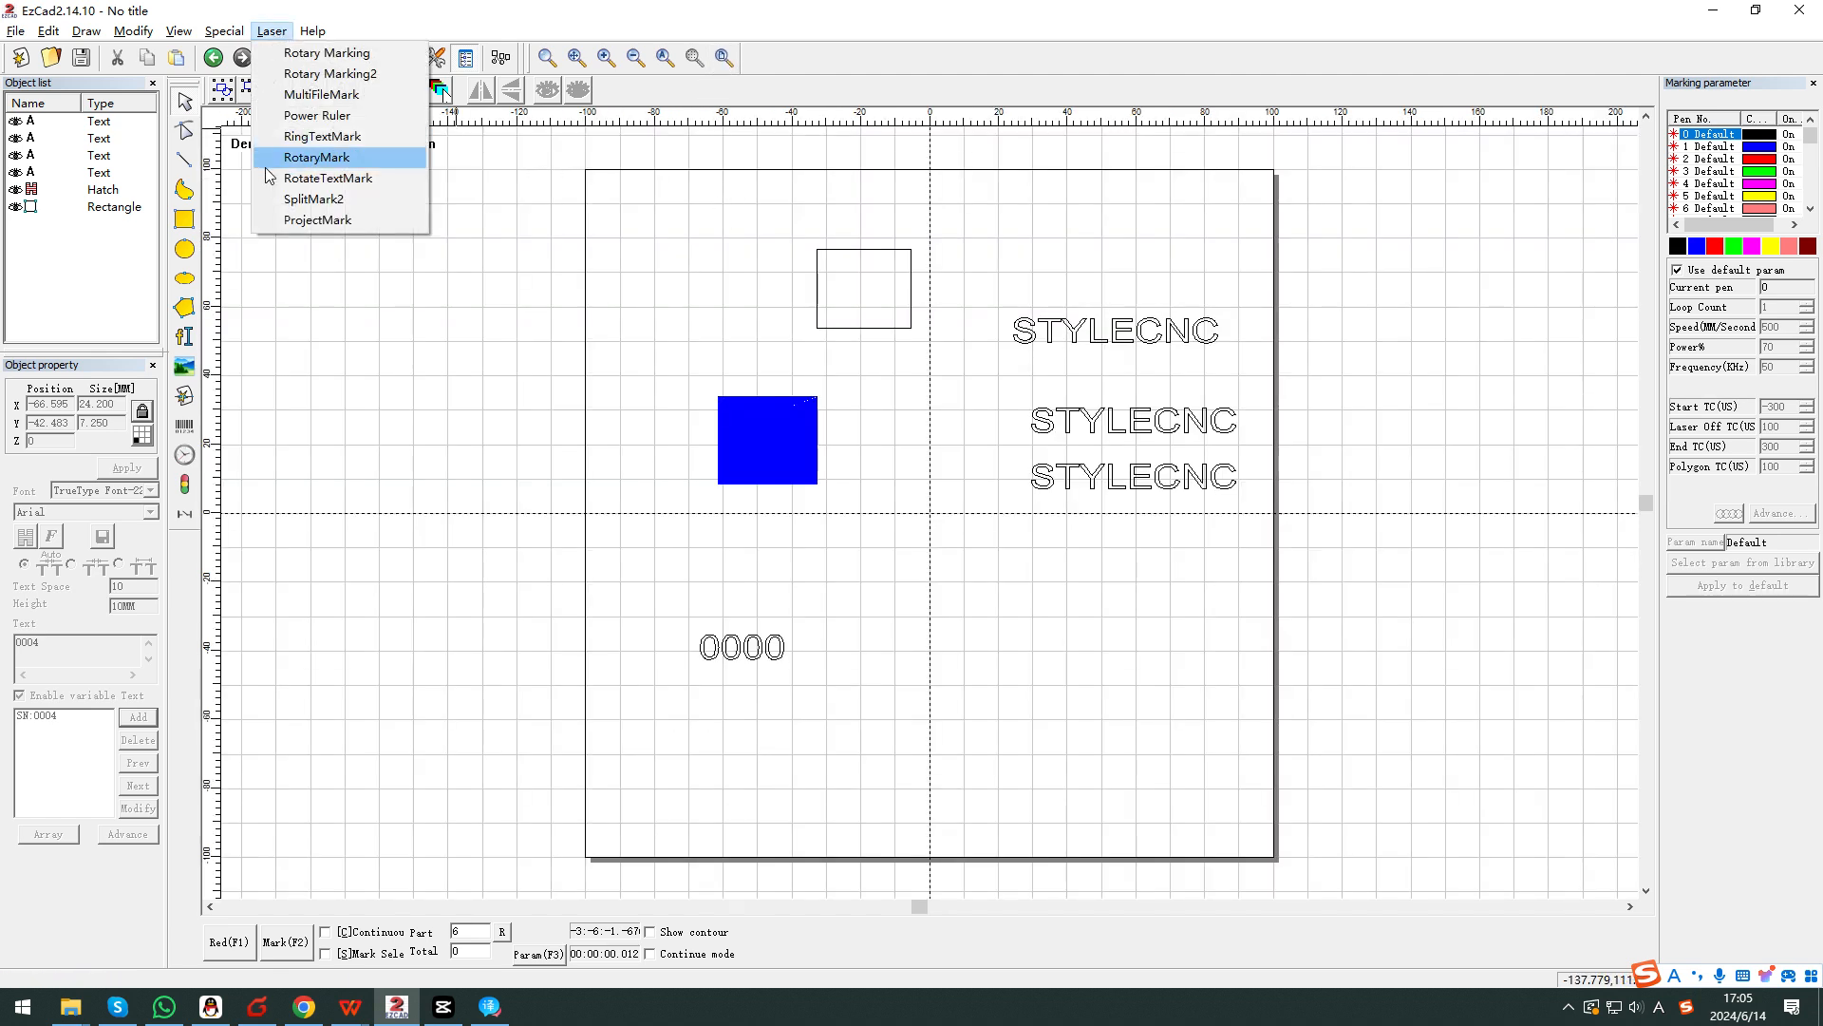
{"action": "mouse_move", "coordinate": [224, 32]}
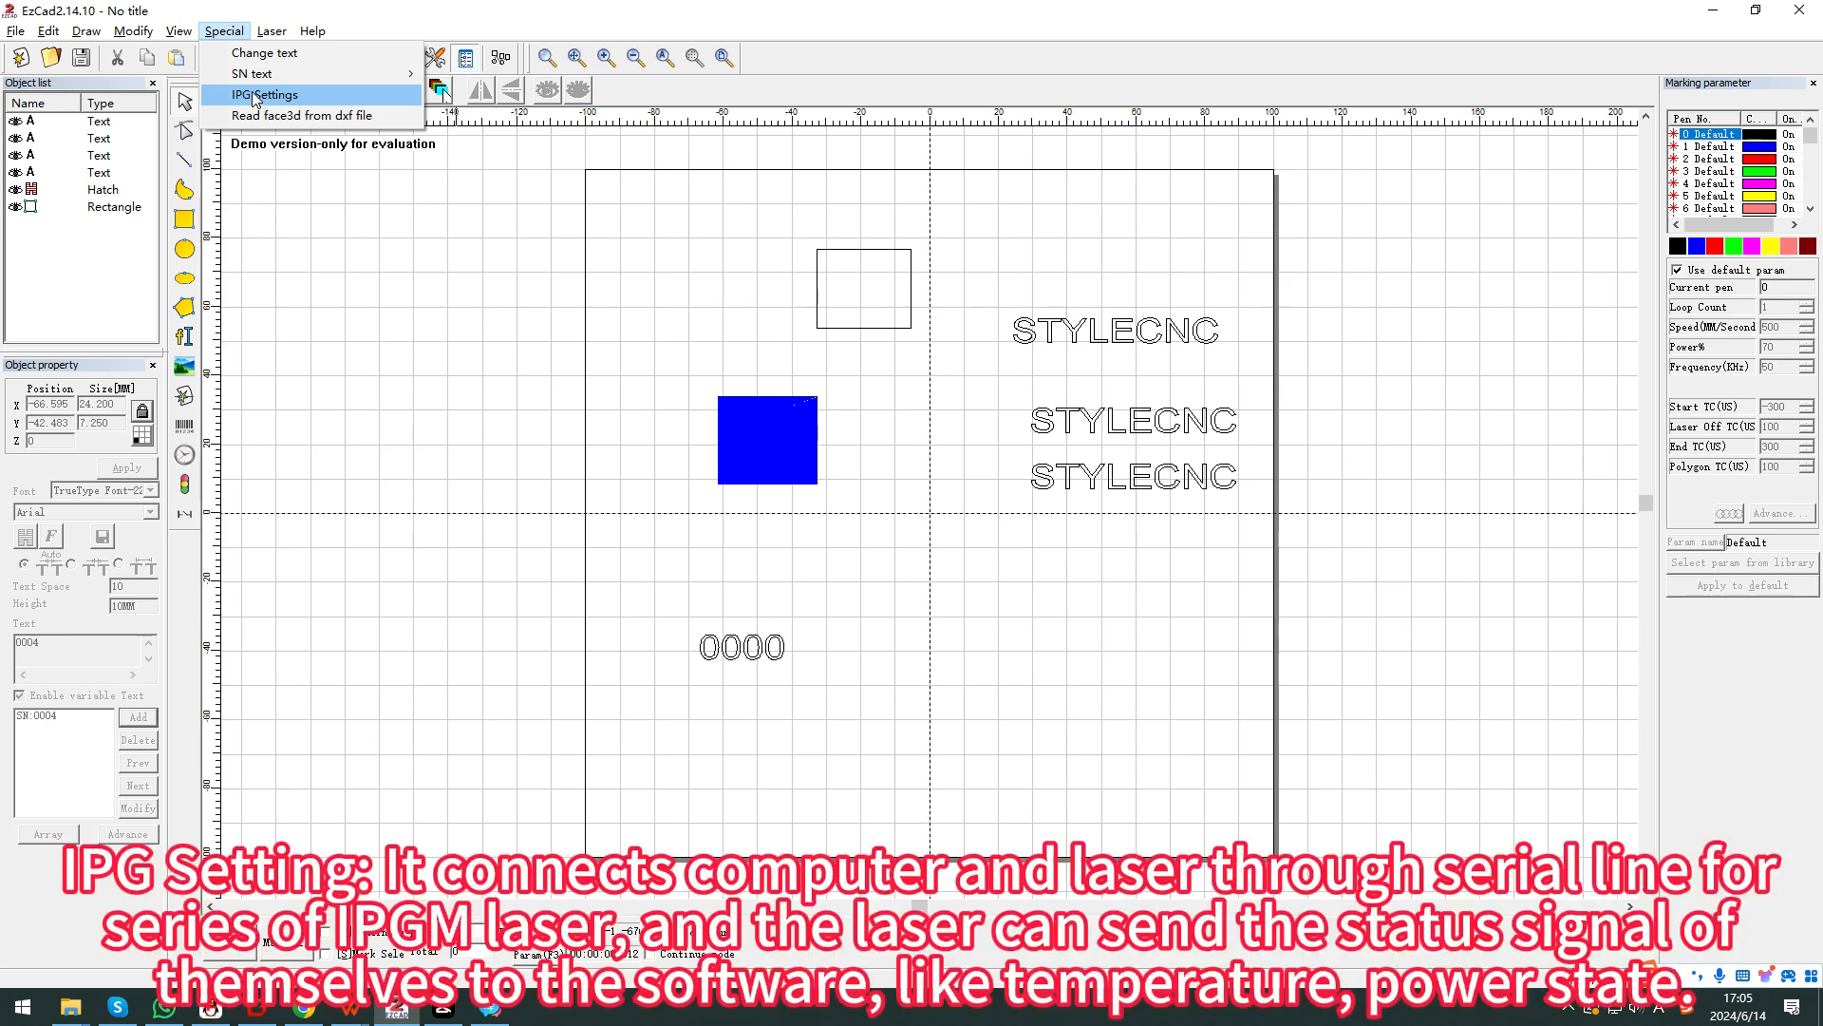
{"action": "left_click", "coordinate": [261, 98]}
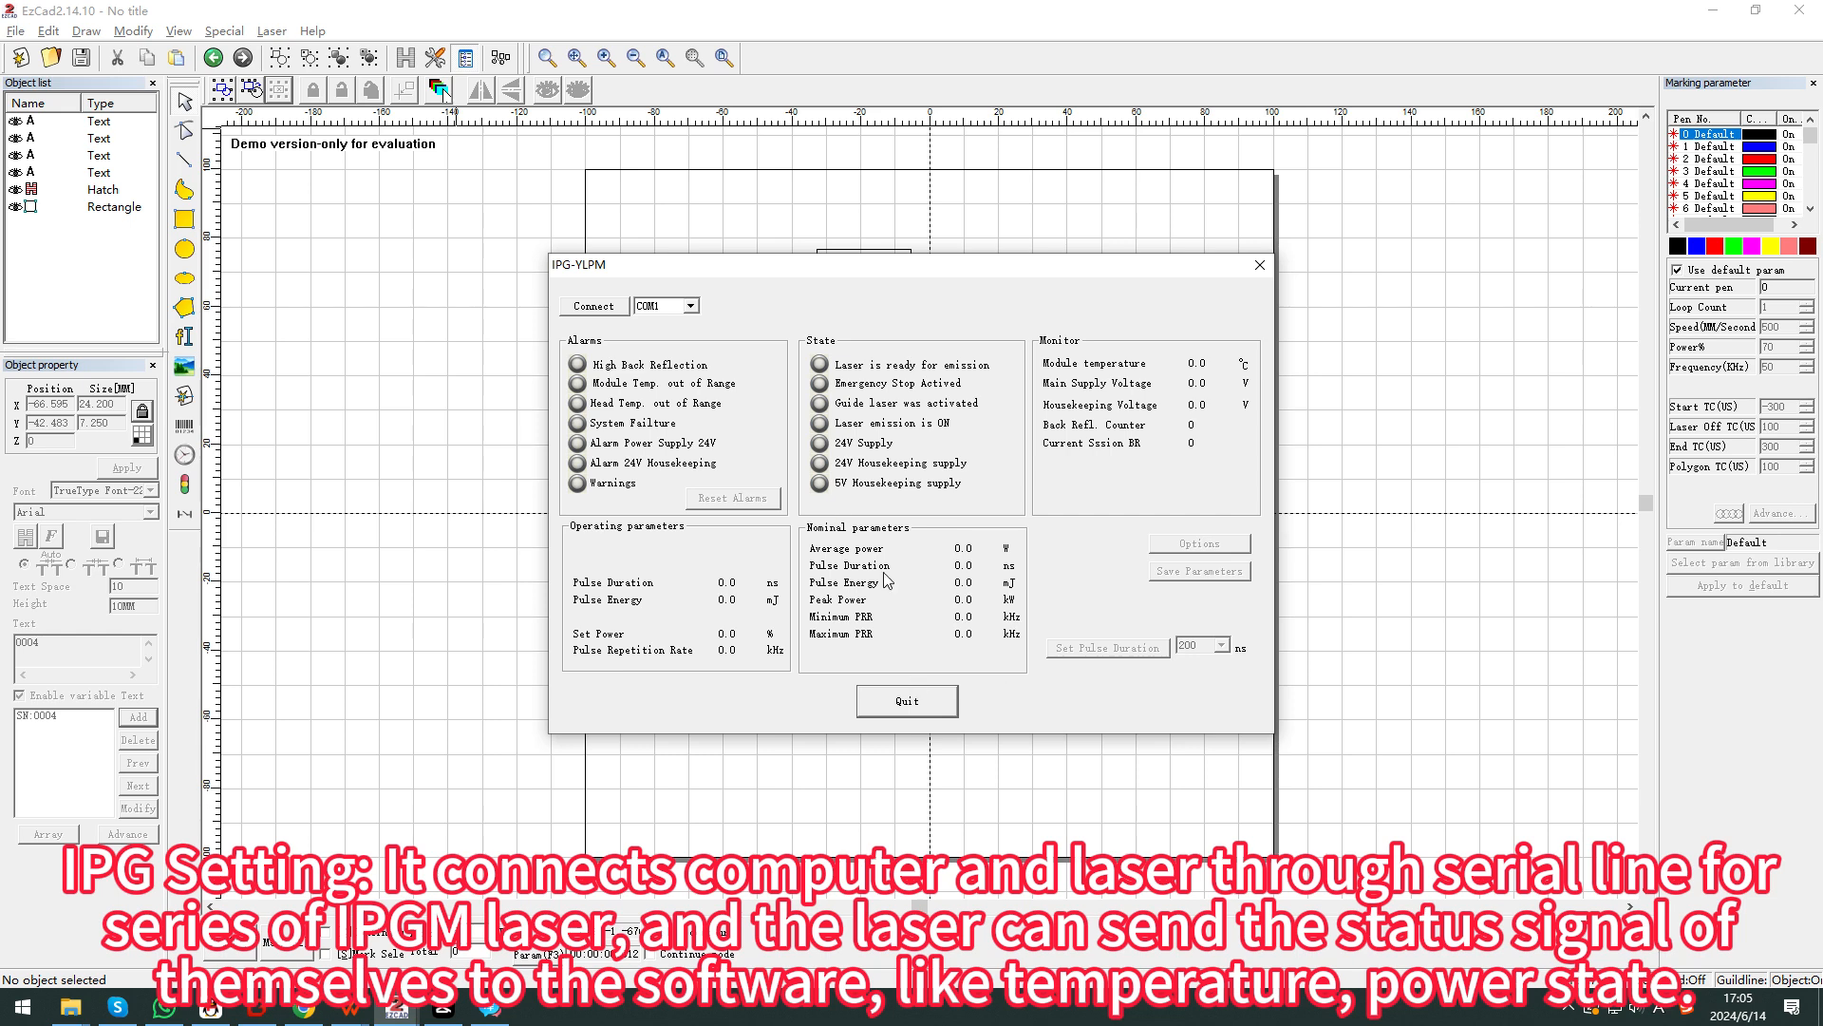
{"action": "left_click", "coordinate": [908, 703]}
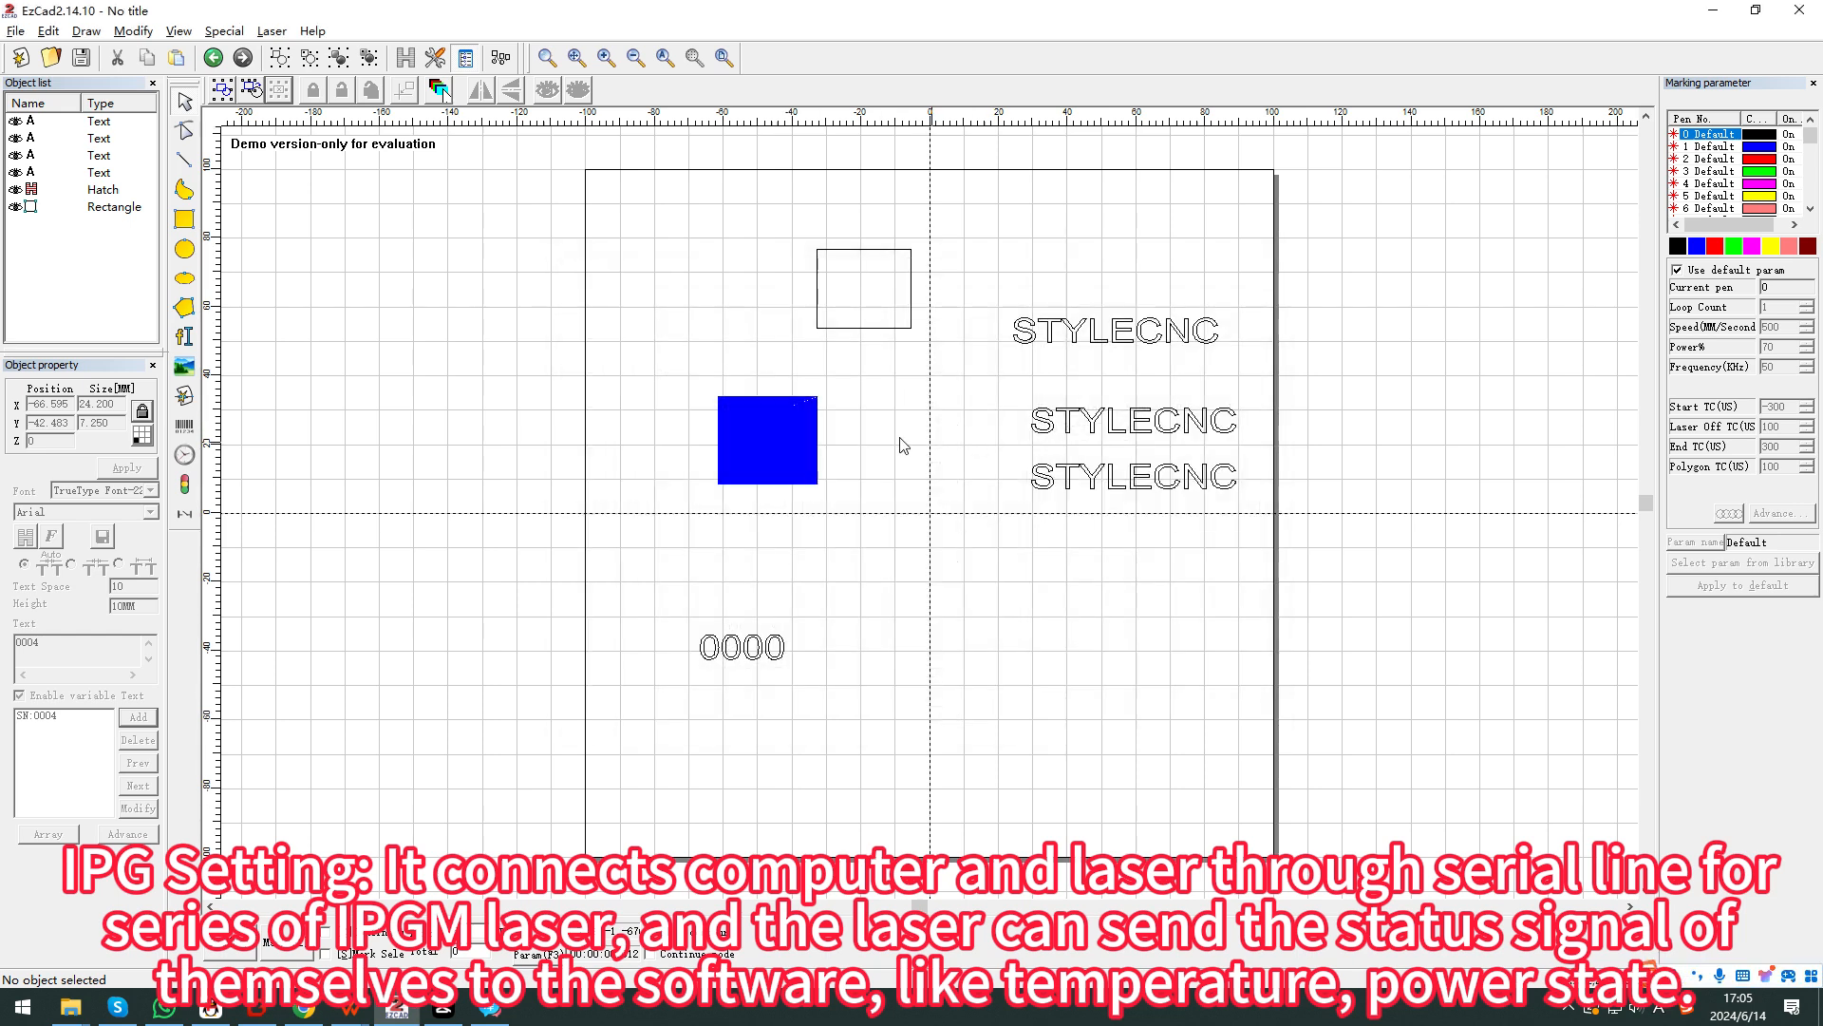
Draw a Z-shaped polyline about 48 mm wide and 44 mm high below the horizontal axis, beside the 0000 text.
{"action": "left_click", "coordinate": [225, 31]}
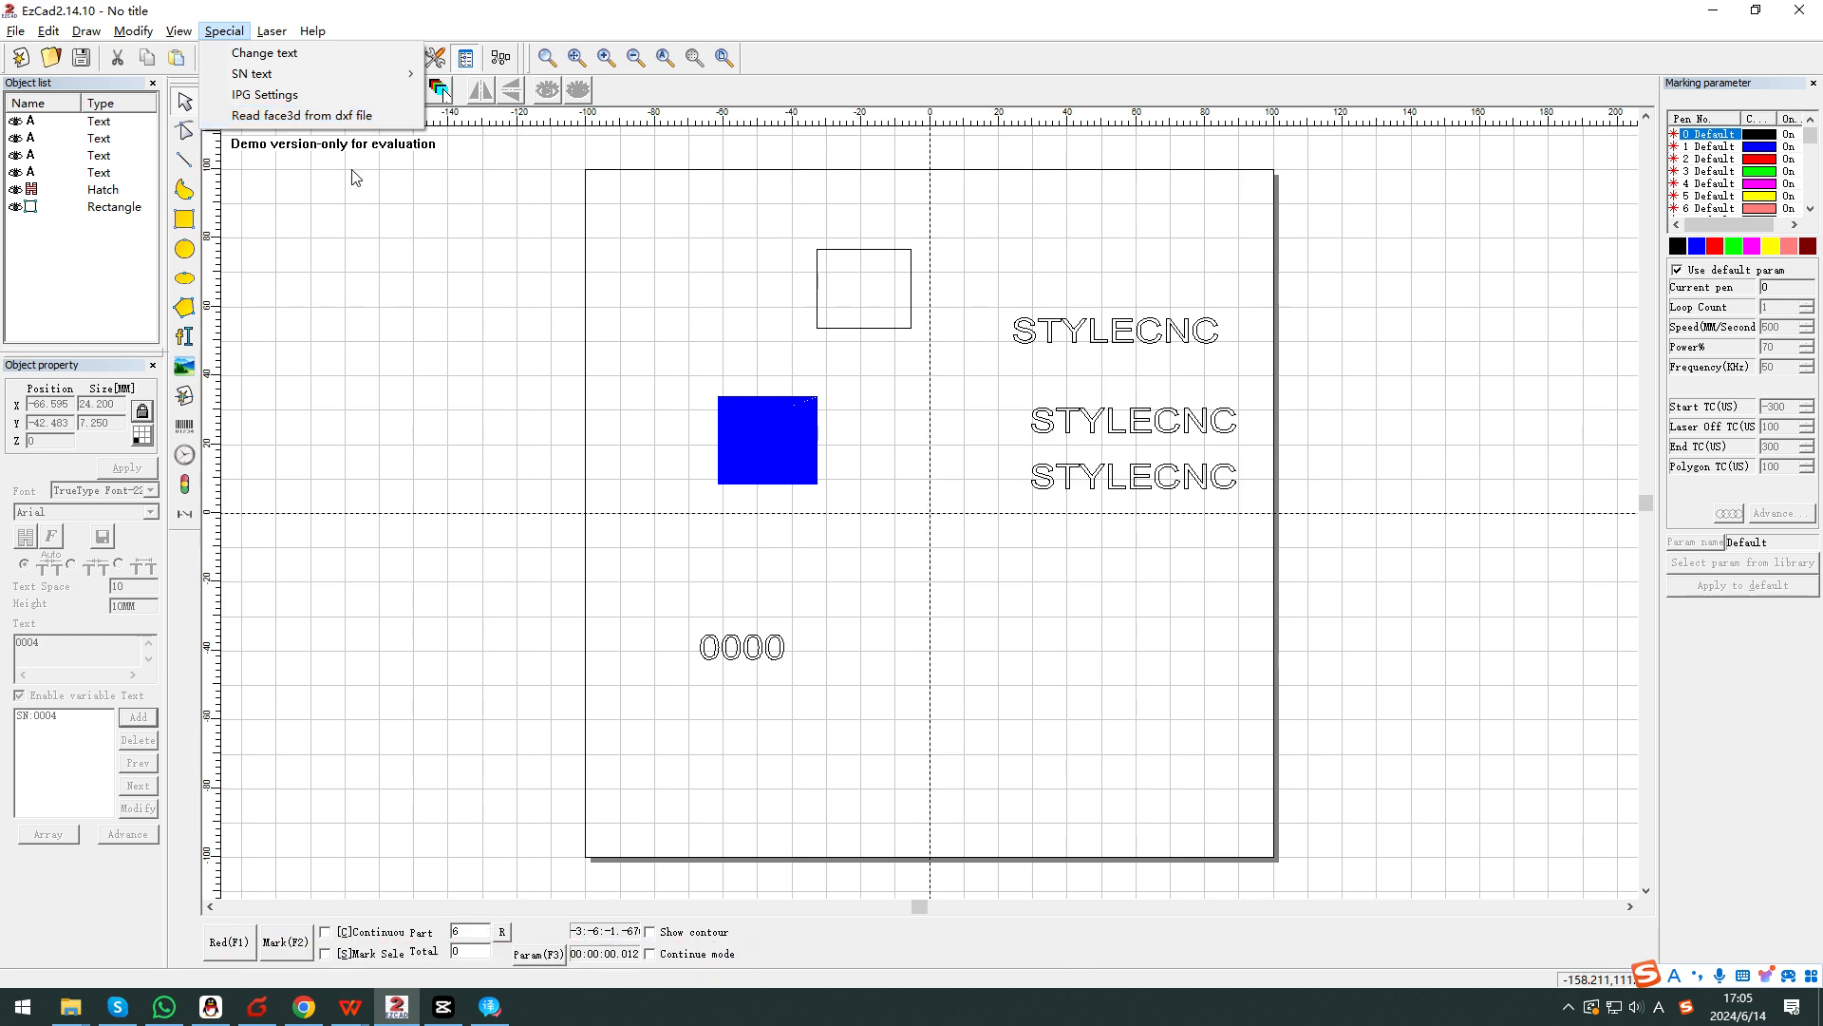
{"action": "left_click", "coordinate": [184, 160]}
{"action": "left_click", "coordinate": [1021, 557]}
{"action": "left_click", "coordinate": [868, 705]}
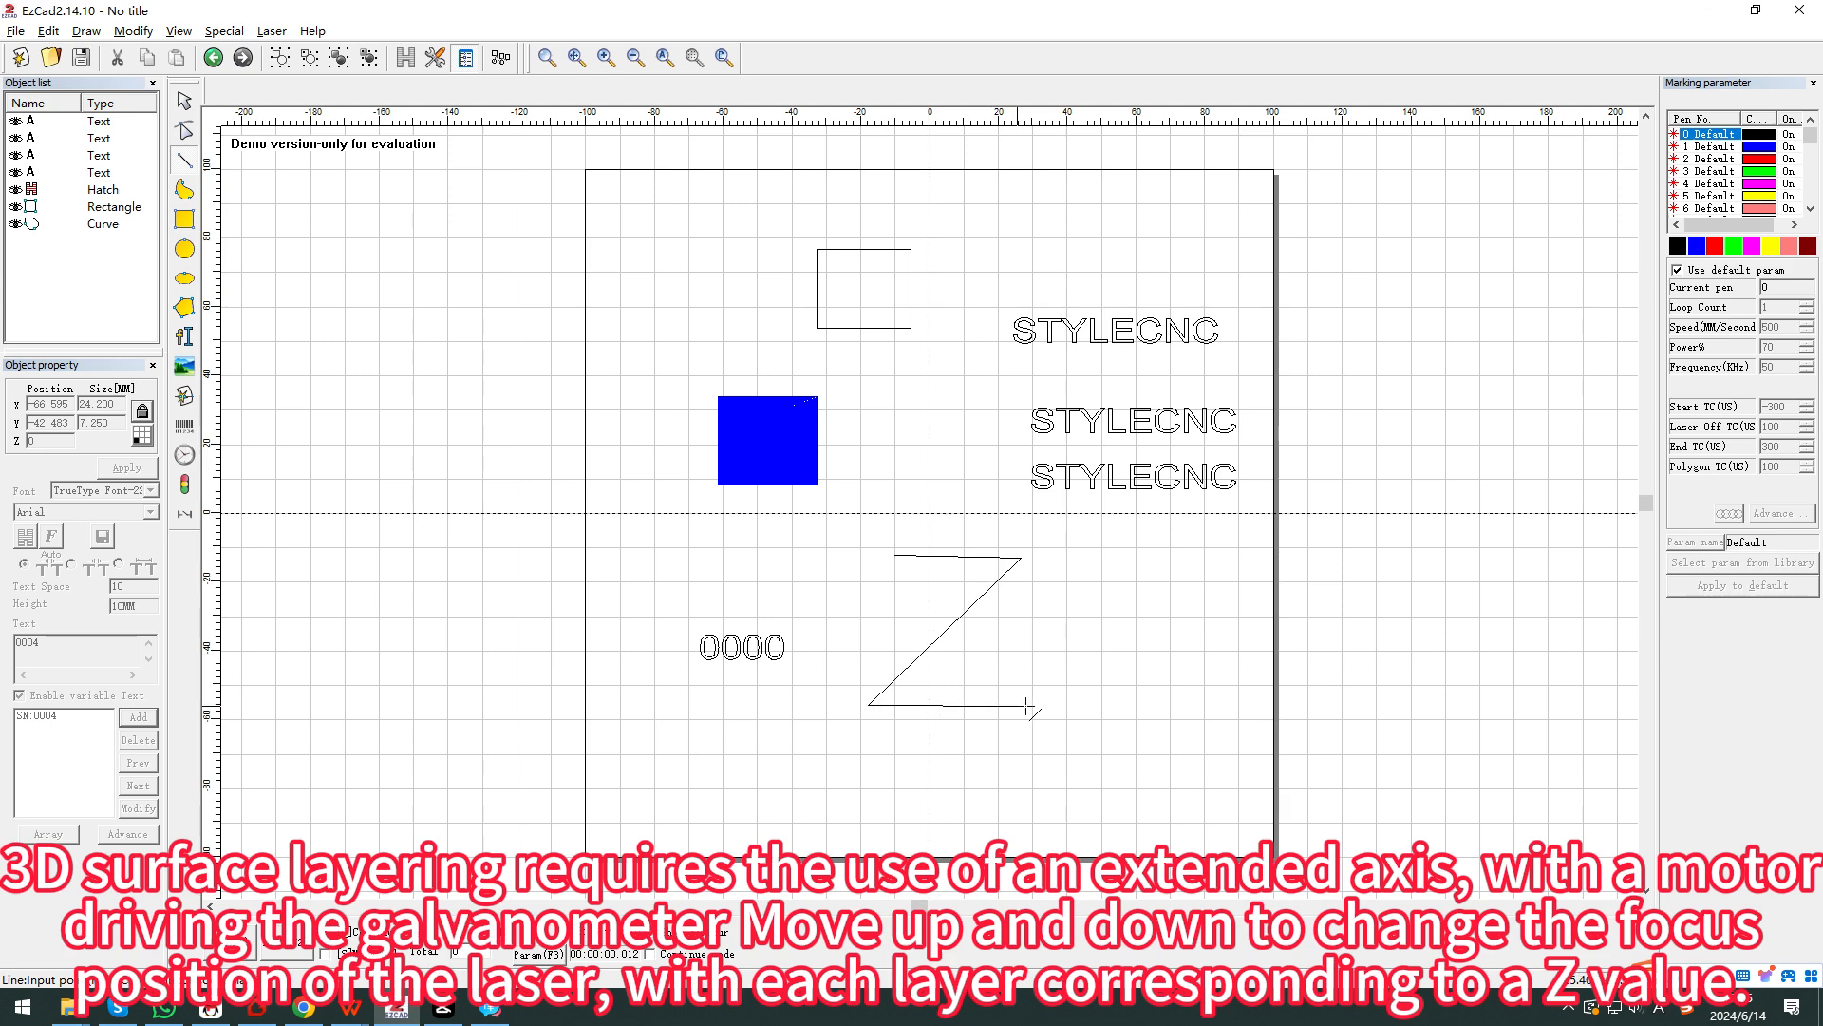
{"action": "left_click", "coordinate": [1035, 705]}
{"action": "right_click", "coordinate": [1063, 664]}
{"action": "left_click", "coordinate": [1109, 673]}
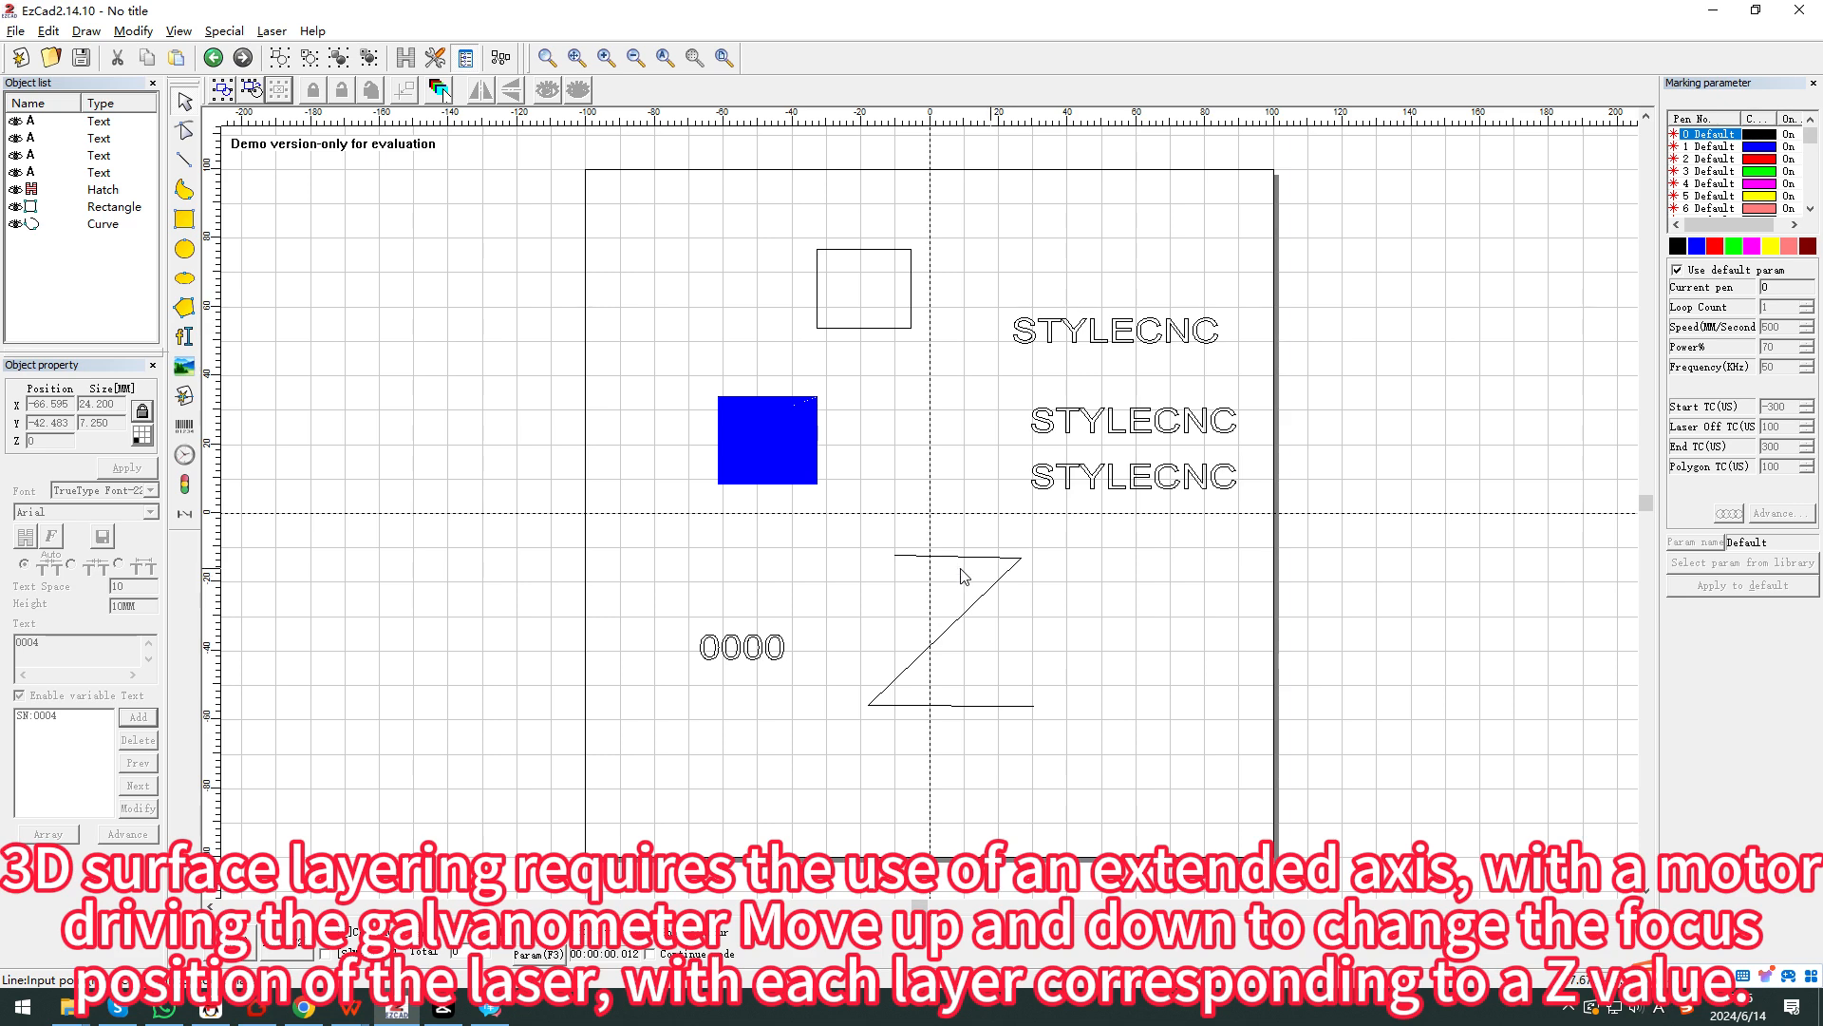
Open the About EzCad window to view the software's version and licence information.
{"action": "left_click", "coordinate": [304, 32]}
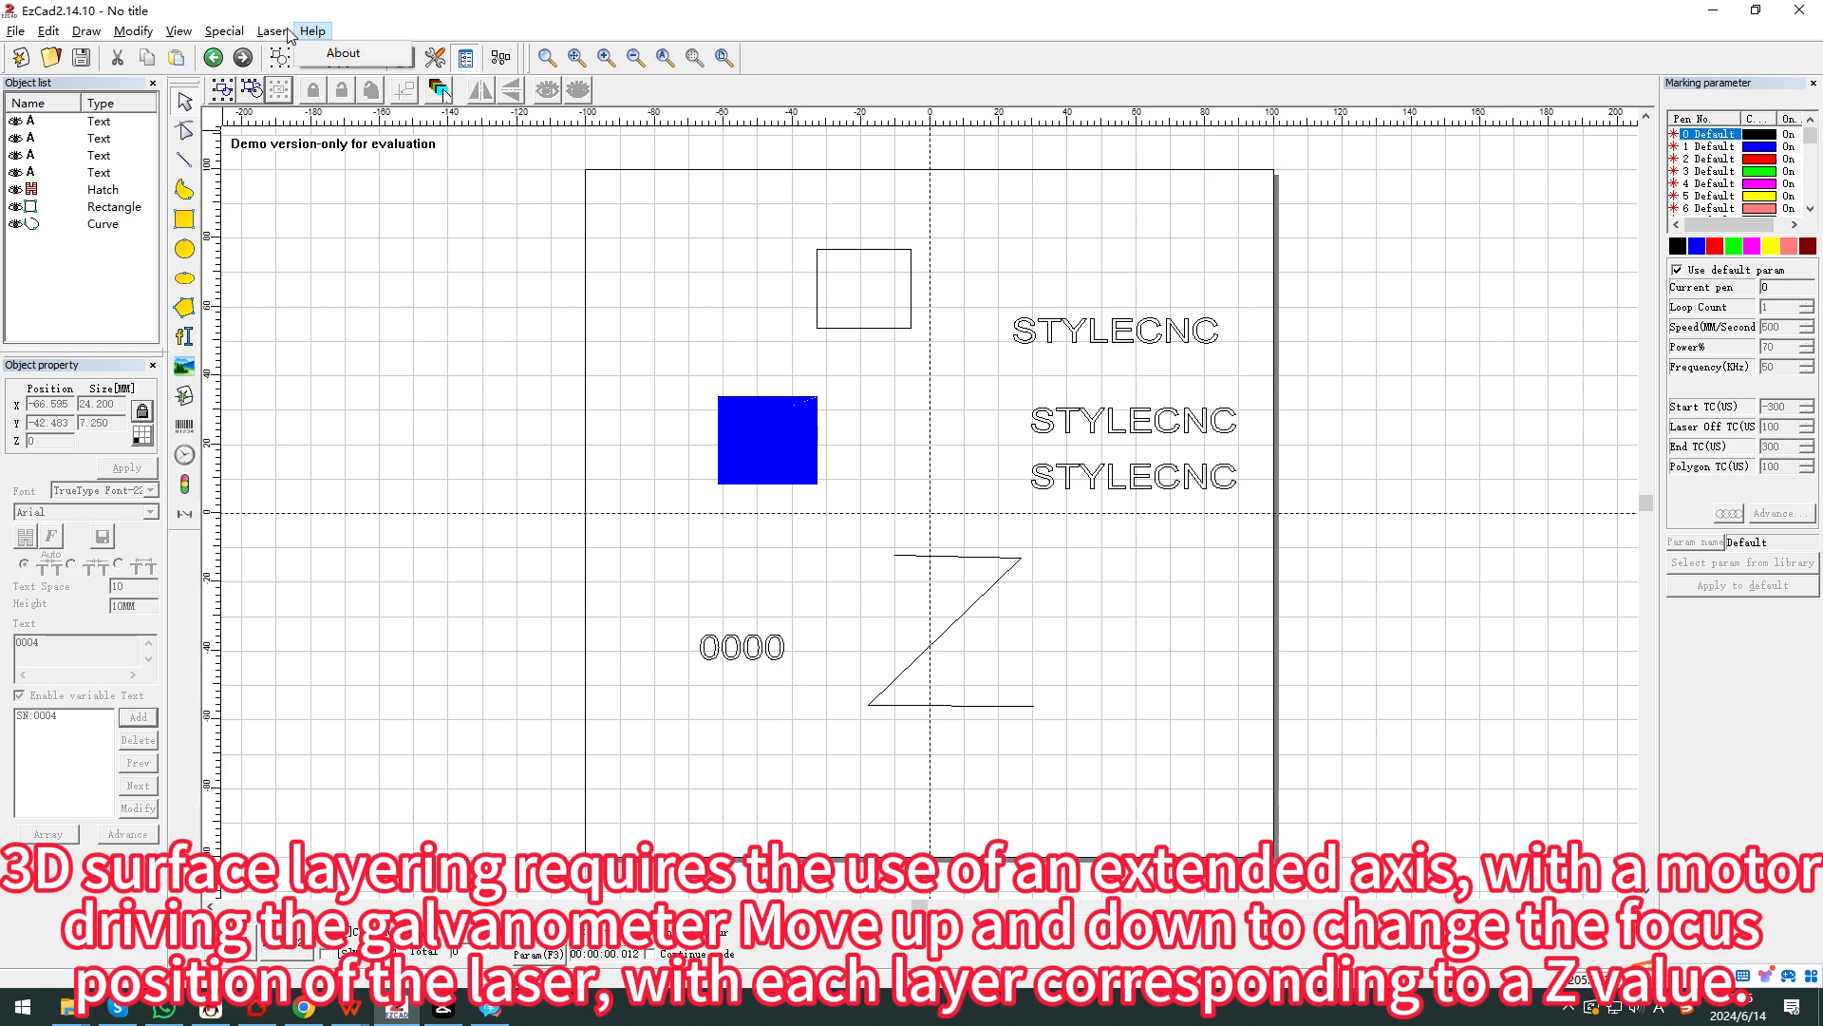
{"action": "left_click", "coordinate": [272, 32]}
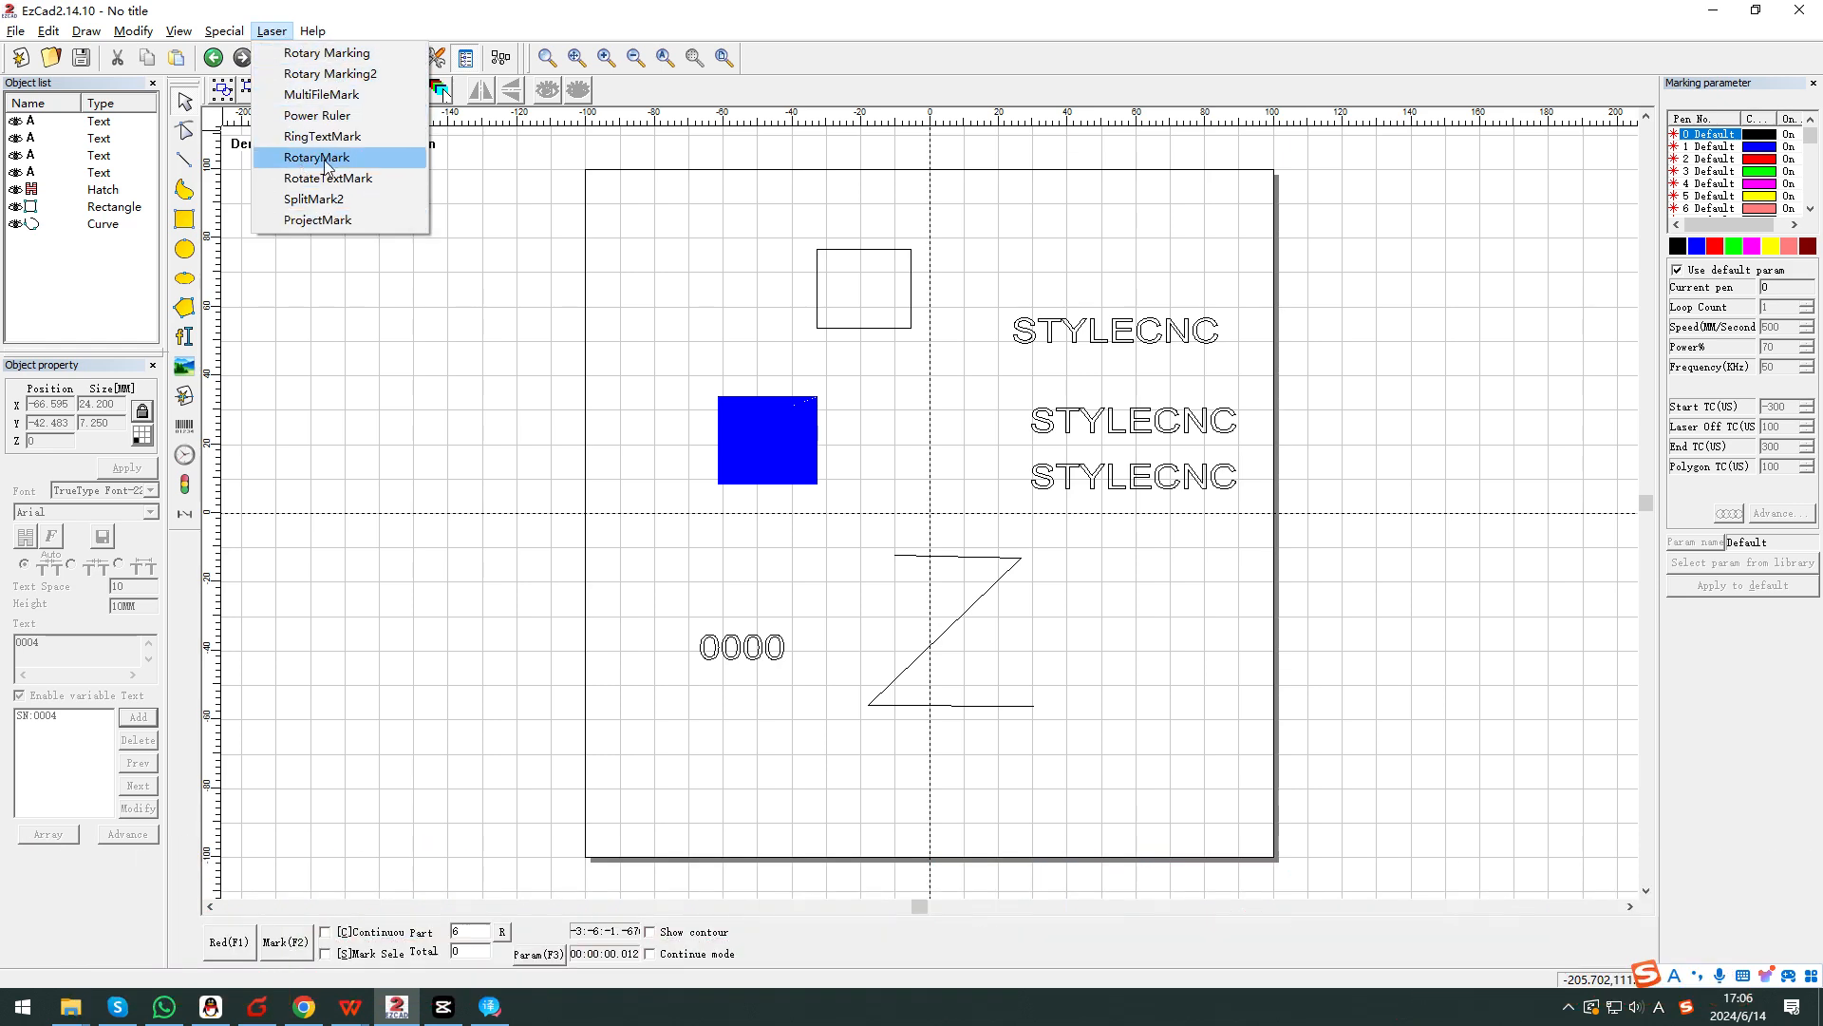
{"action": "left_click", "coordinate": [328, 55]}
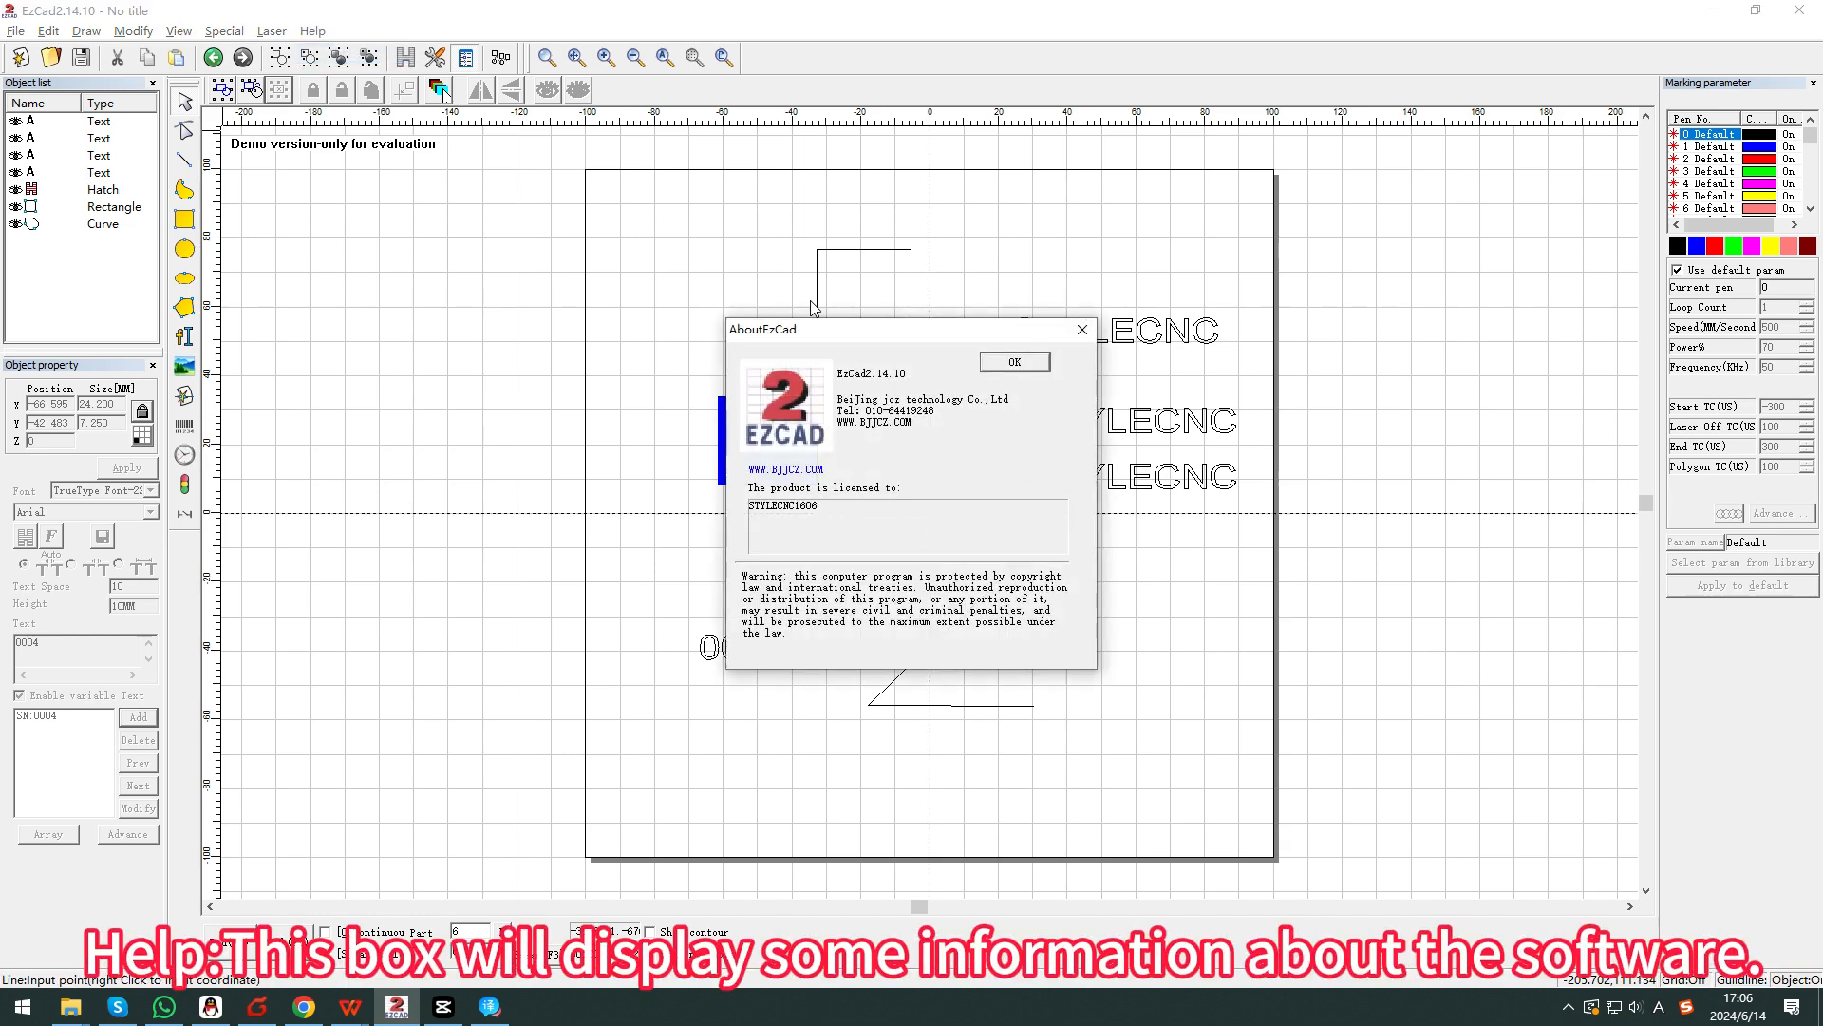